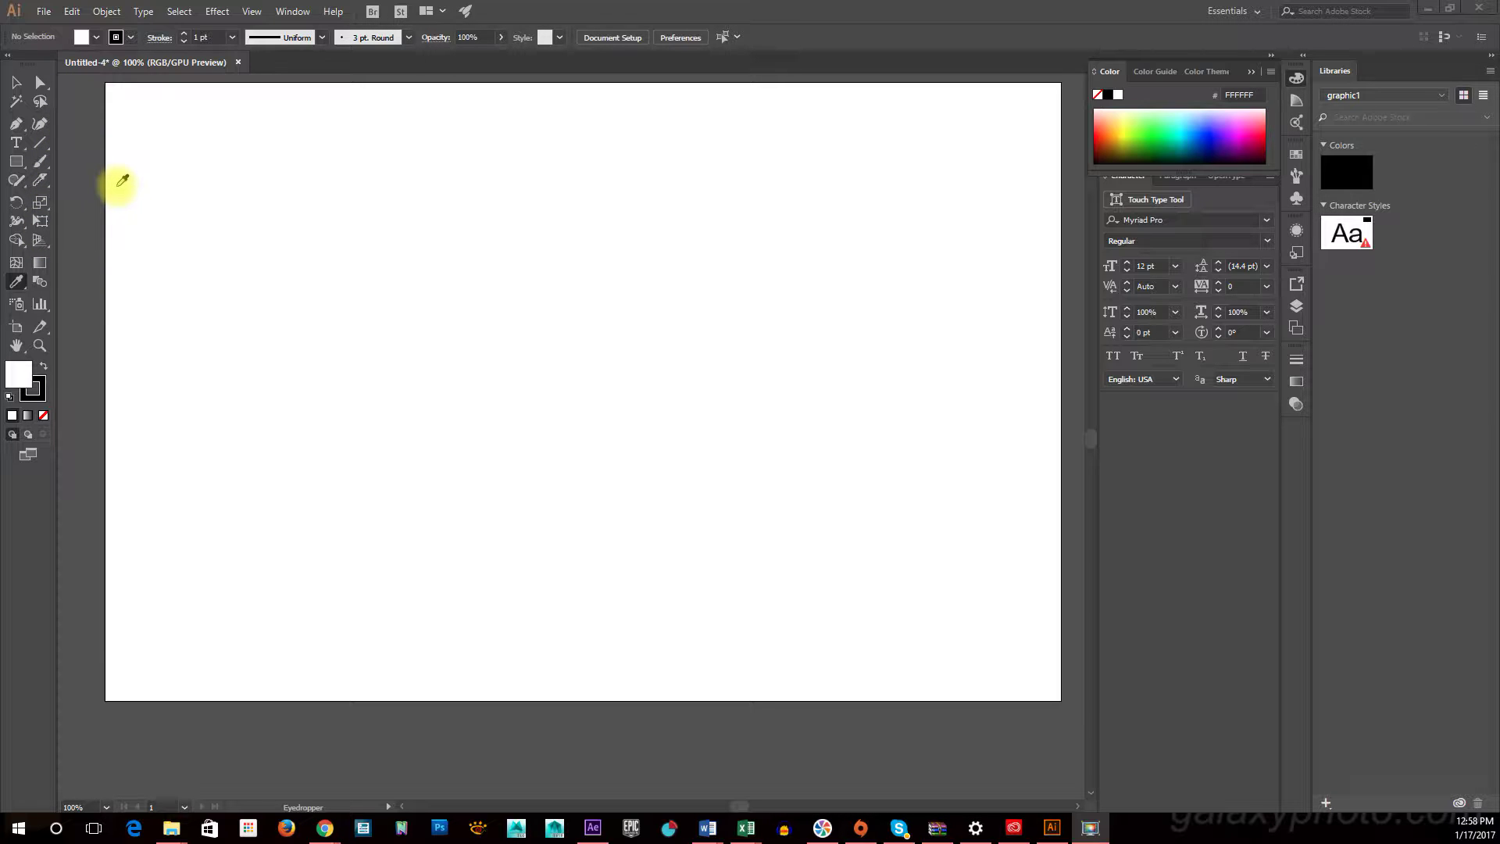
Draw a square about 450 × 450 pt in the upper-left area of the artboard with the Rectangle tool.
{"action": "left_click", "coordinate": [18, 161]}
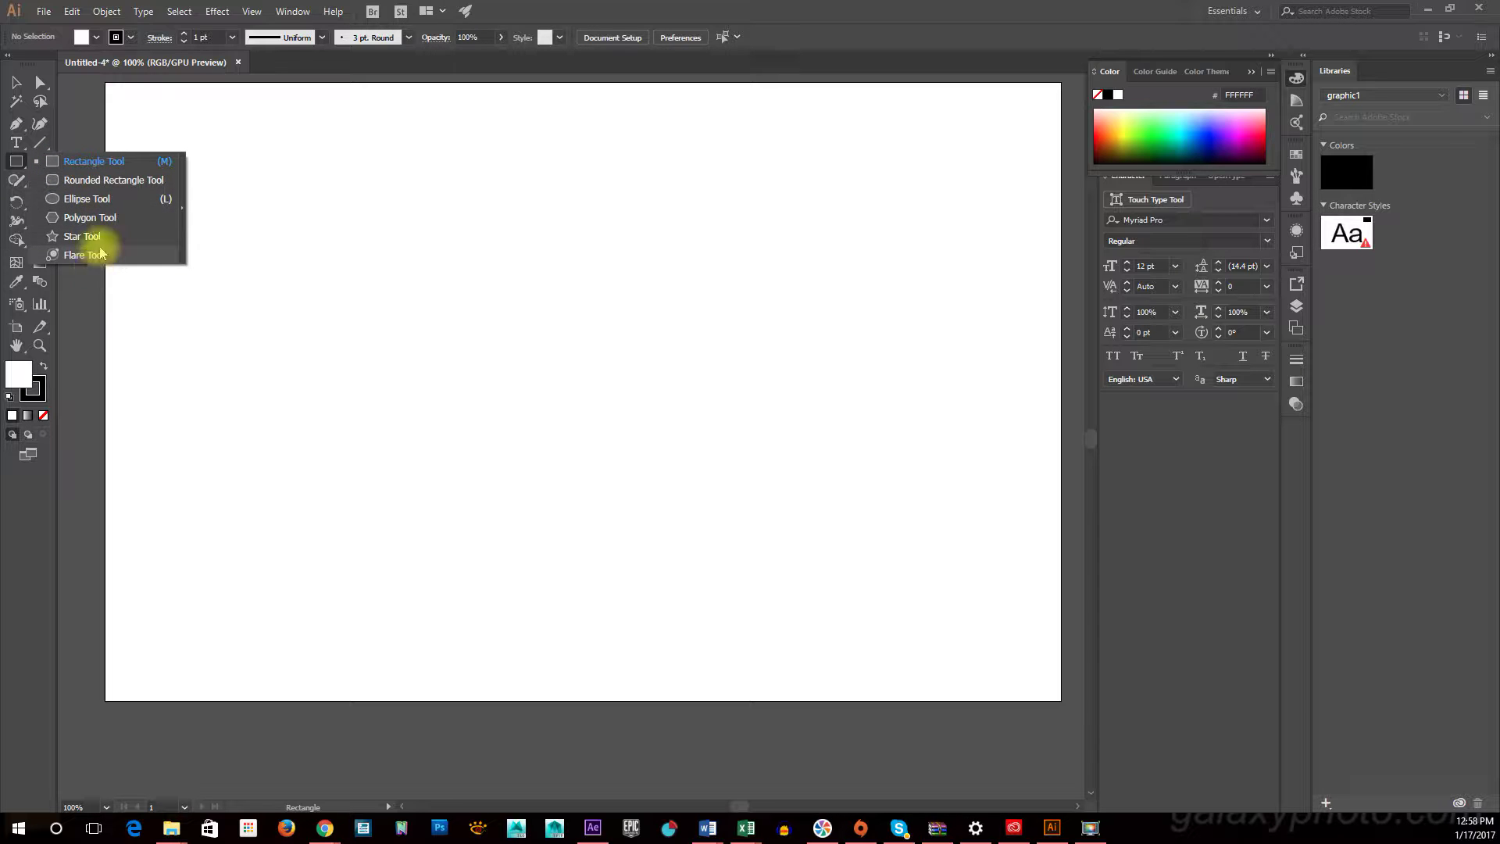
{"action": "left_click", "coordinate": [112, 163]}
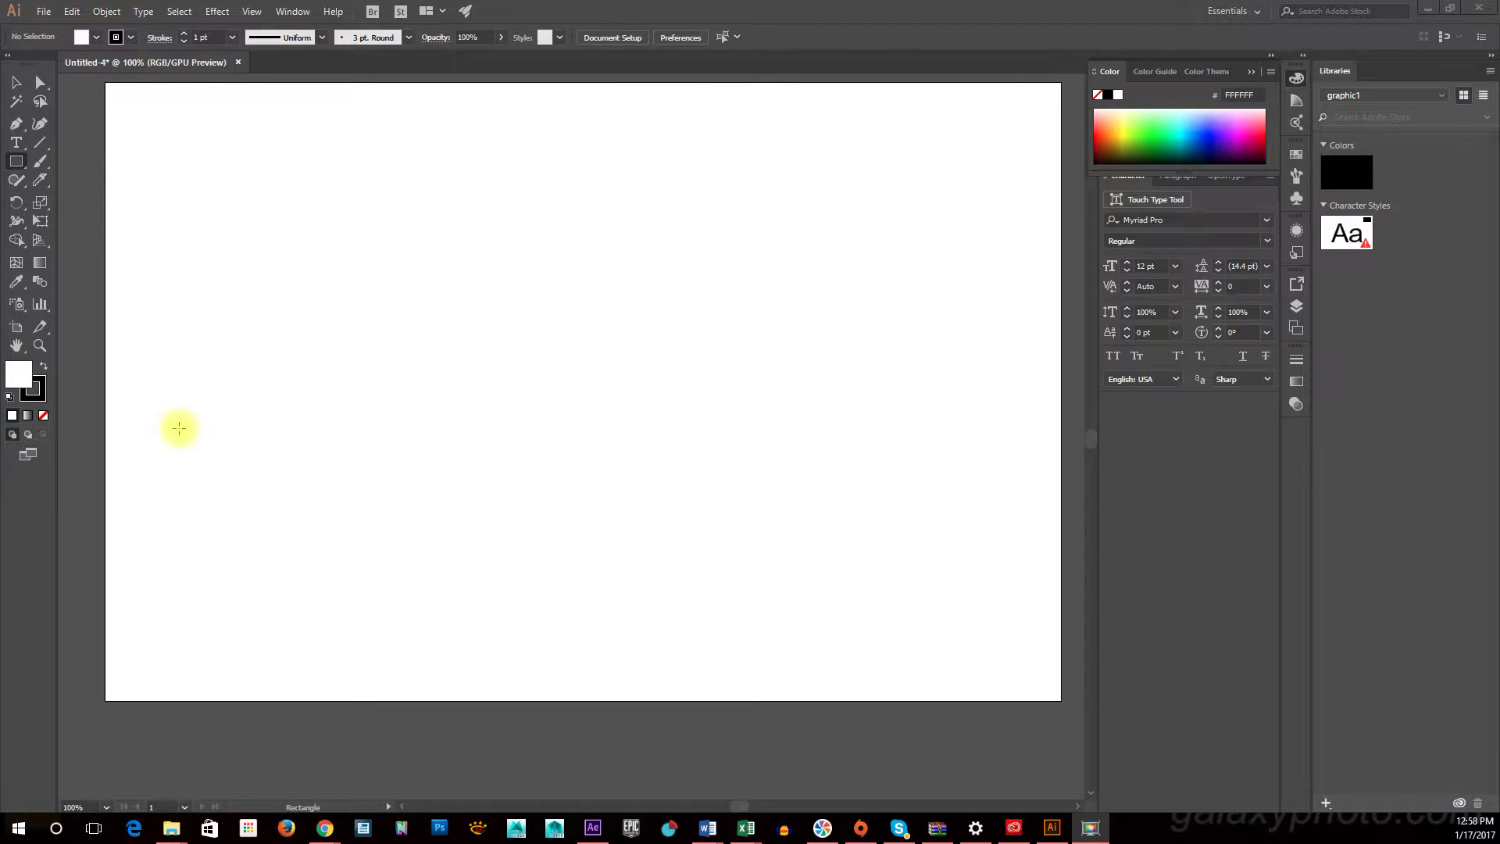
{"action": "left_click", "coordinate": [182, 150]}
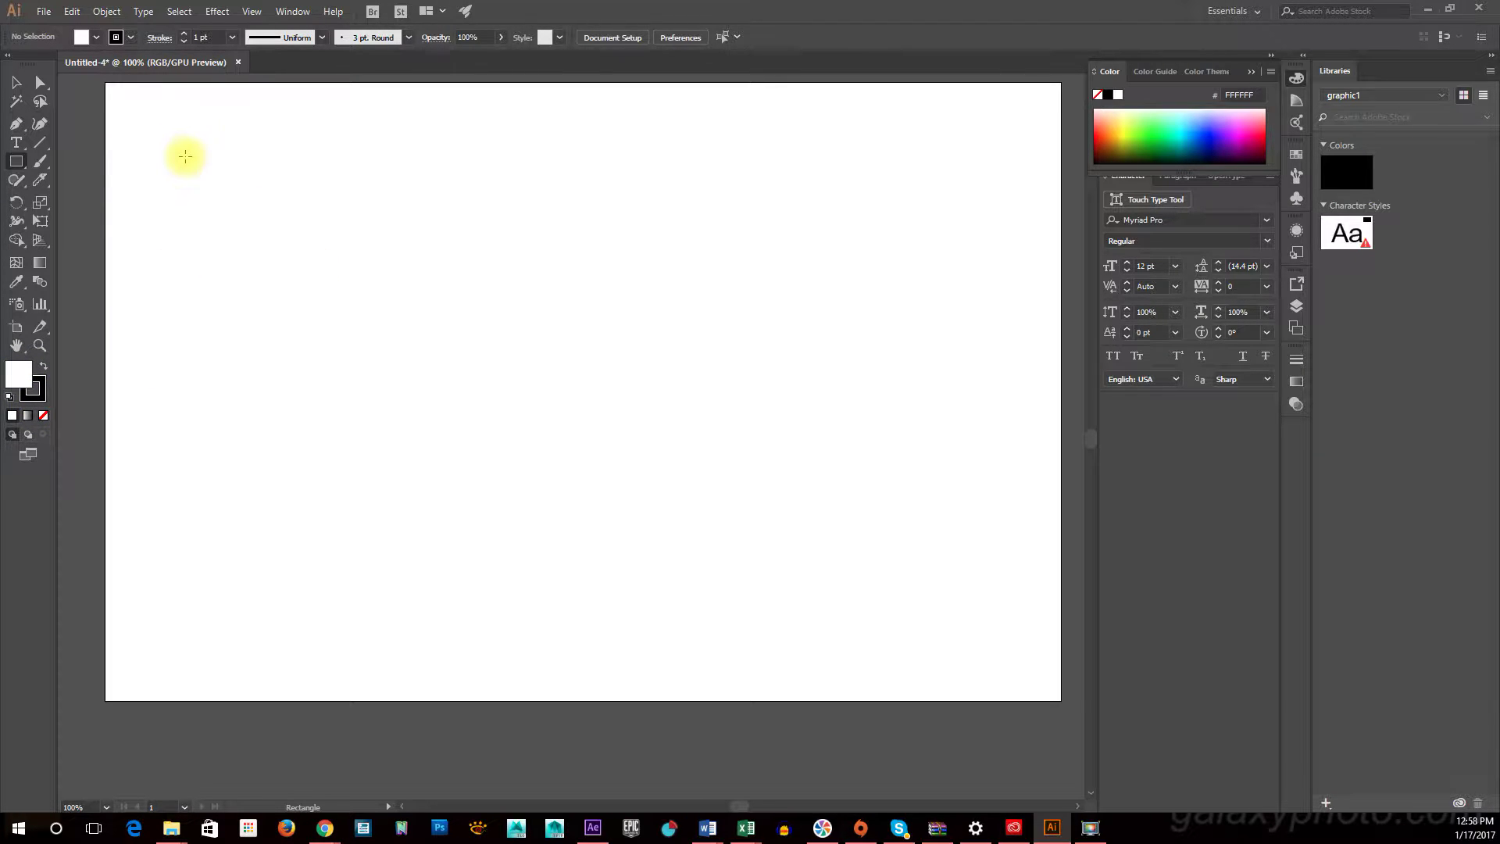
{"action": "mouse_move", "coordinate": [167, 151]}
{"action": "left_mouse_down"}
{"action": "mouse_move", "coordinate": [244, 211]}
{"action": "mouse_move", "coordinate": [660, 352]}
{"action": "mouse_move", "coordinate": [552, 513]}
{"action": "mouse_move", "coordinate": [398, 294]}
{"action": "mouse_move", "coordinate": [687, 281]}
{"action": "mouse_move", "coordinate": [671, 414]}
{"action": "mouse_move", "coordinate": [489, 419]}
{"action": "mouse_move", "coordinate": [524, 396]}
{"action": "mouse_move", "coordinate": [412, 425]}
{"action": "mouse_move", "coordinate": [318, 305]}
{"action": "mouse_move", "coordinate": [567, 465]}
{"action": "mouse_move", "coordinate": [340, 281]}
{"action": "mouse_move", "coordinate": [520, 460]}
{"action": "left_mouse_up"}
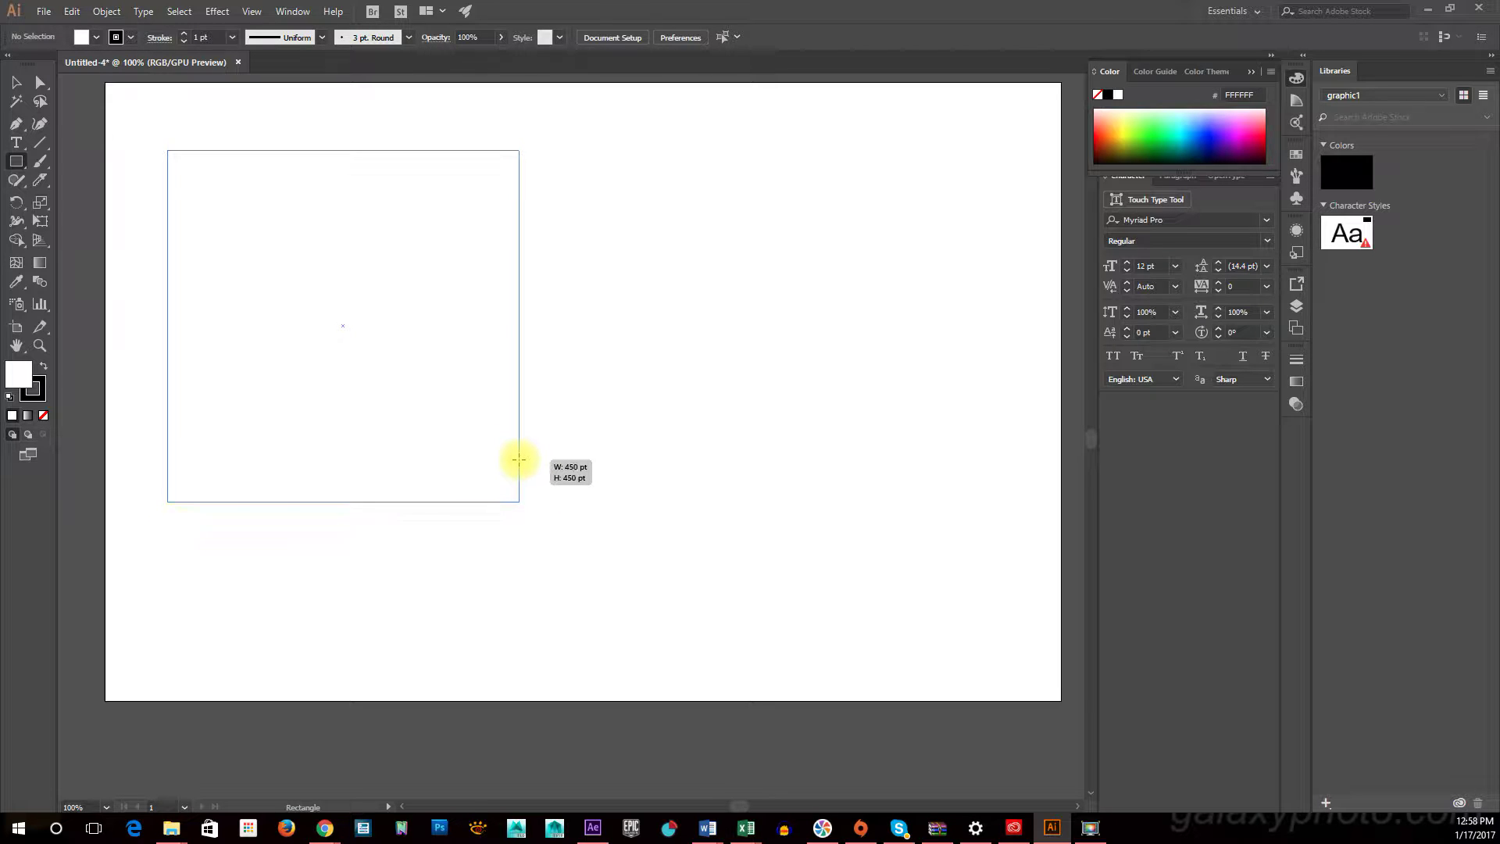
{"action": "left_click_drag", "start_coordinate": [518, 458], "coordinate": [519, 459]}
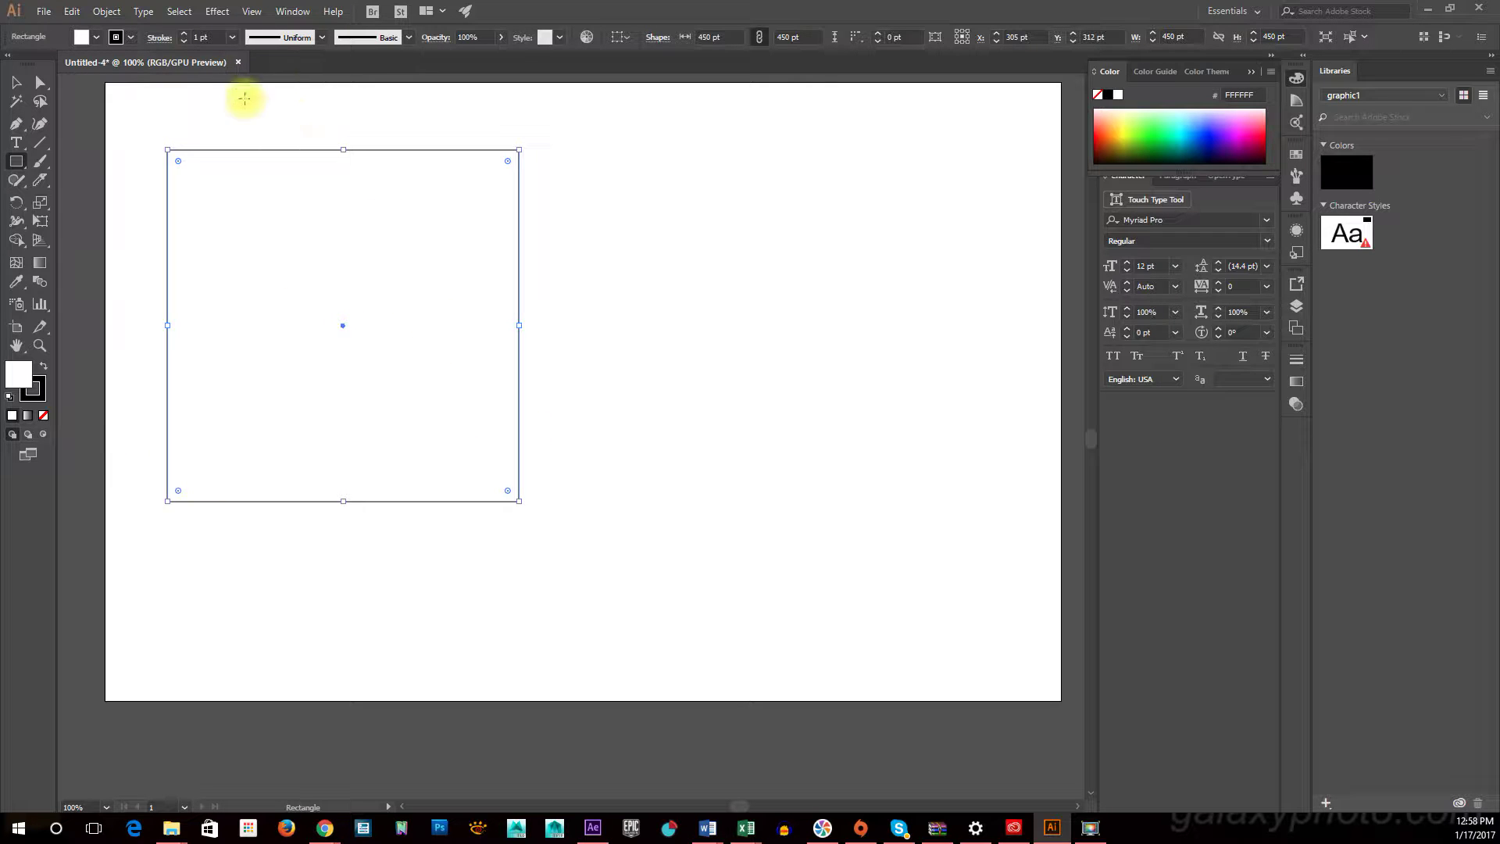
Fill the square with the red CC0000.
{"action": "key", "text": "y"}
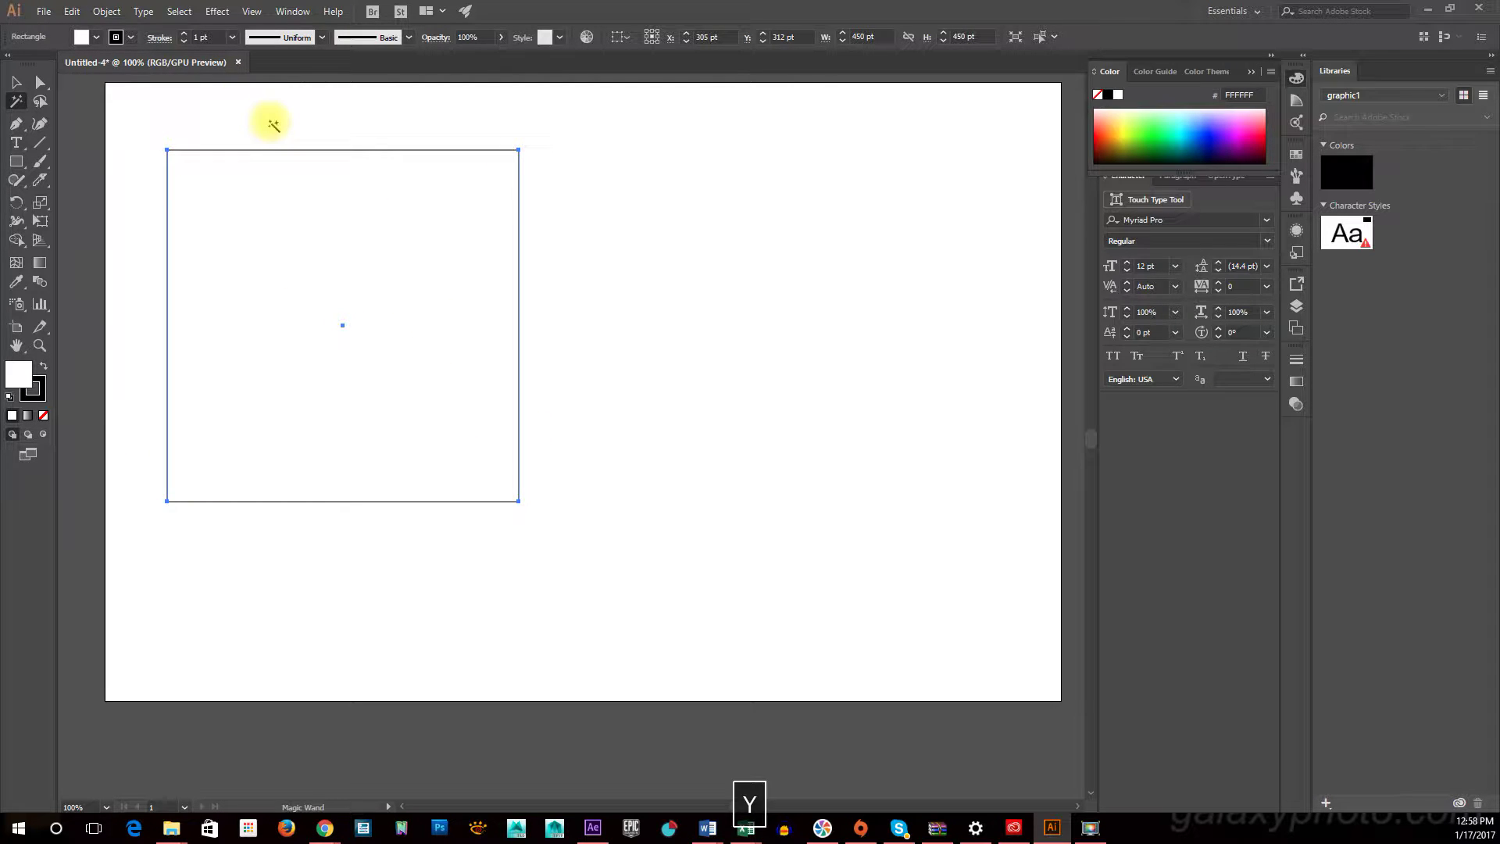
{"action": "left_click", "coordinate": [33, 385]}
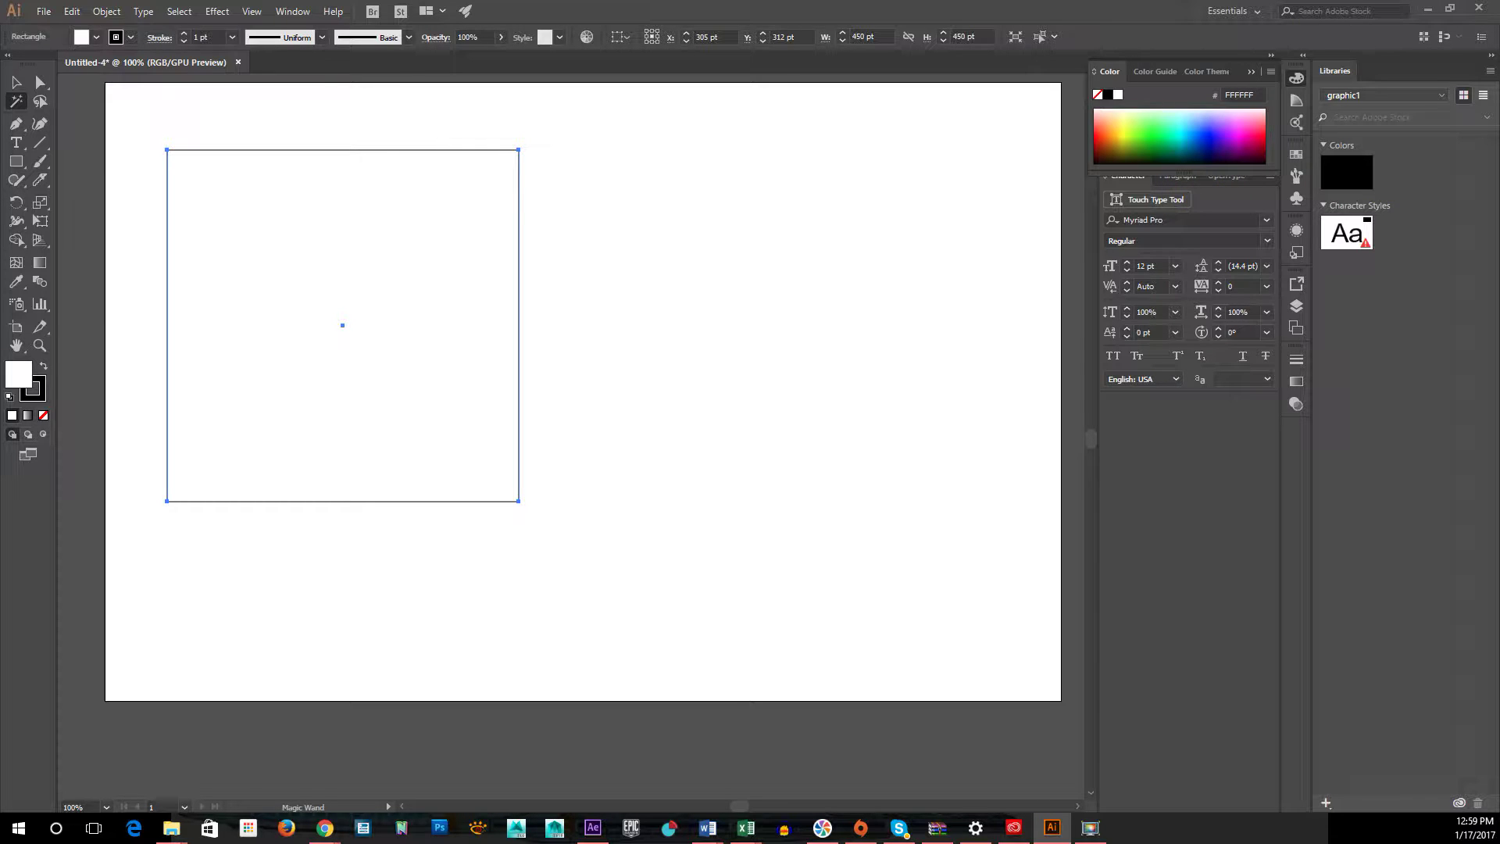
{"action": "left_click_drag", "start_coordinate": [1499, 336], "coordinate": [952, 142]}
{"action": "type", "text": "CC0000"}
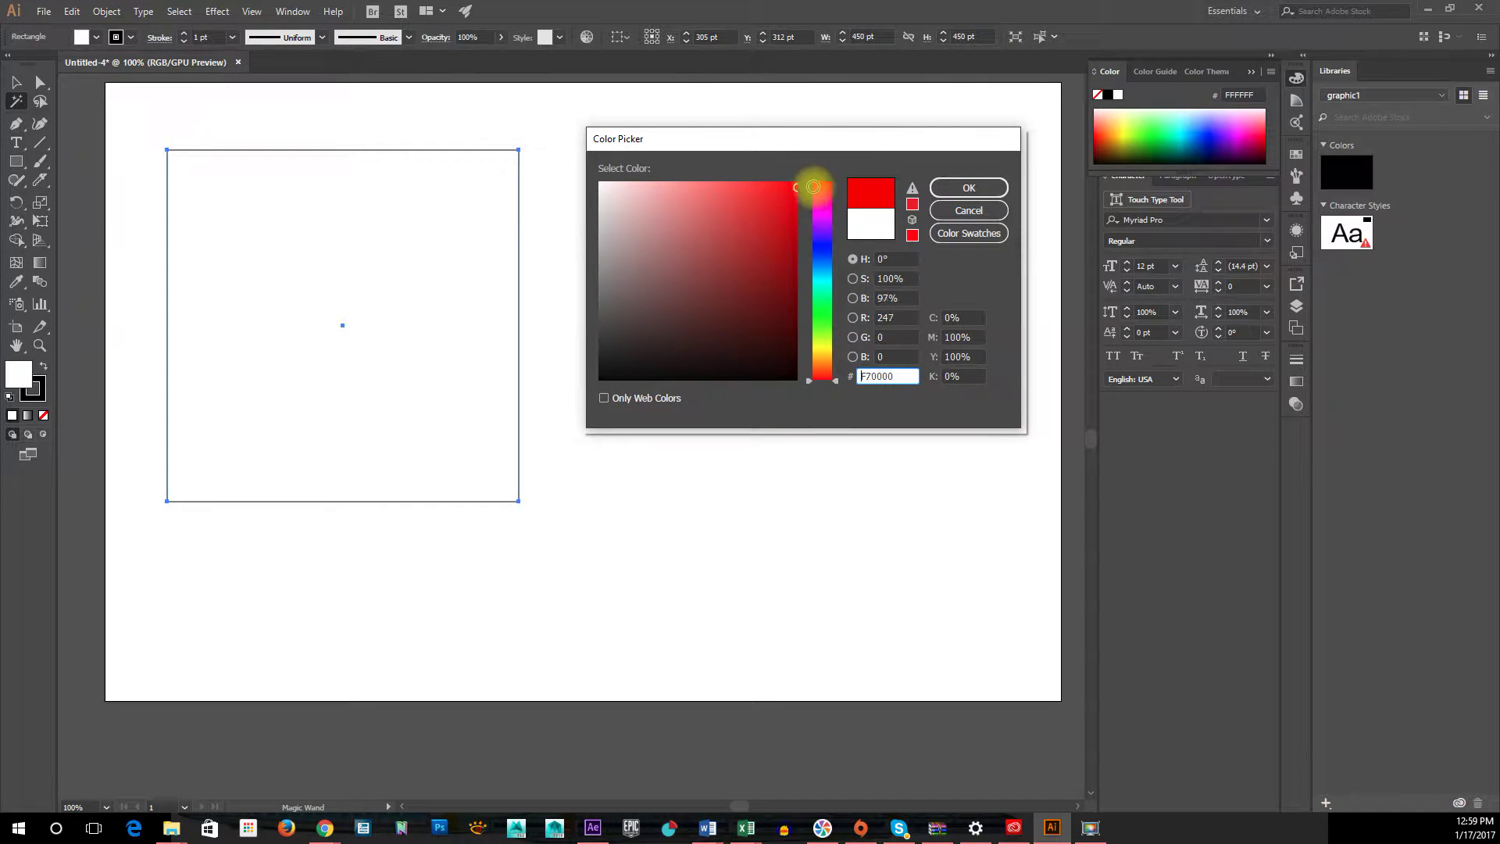
{"action": "left_click", "coordinate": [981, 197]}
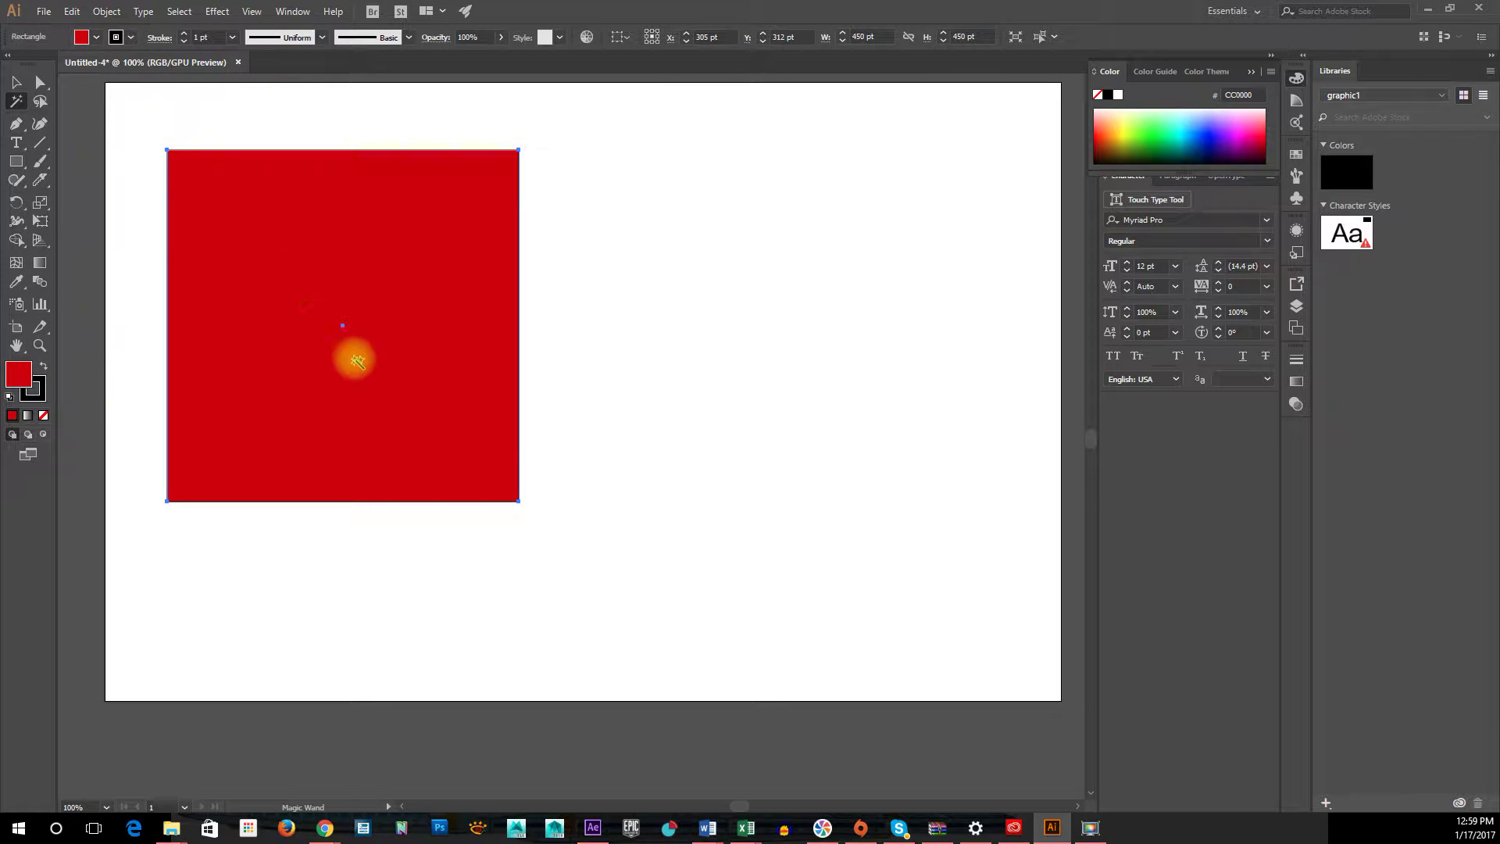
Recolour the square's fill from the colour spectrum, trying blue before settling on the red C60005.
{"action": "left_click", "coordinate": [22, 376]}
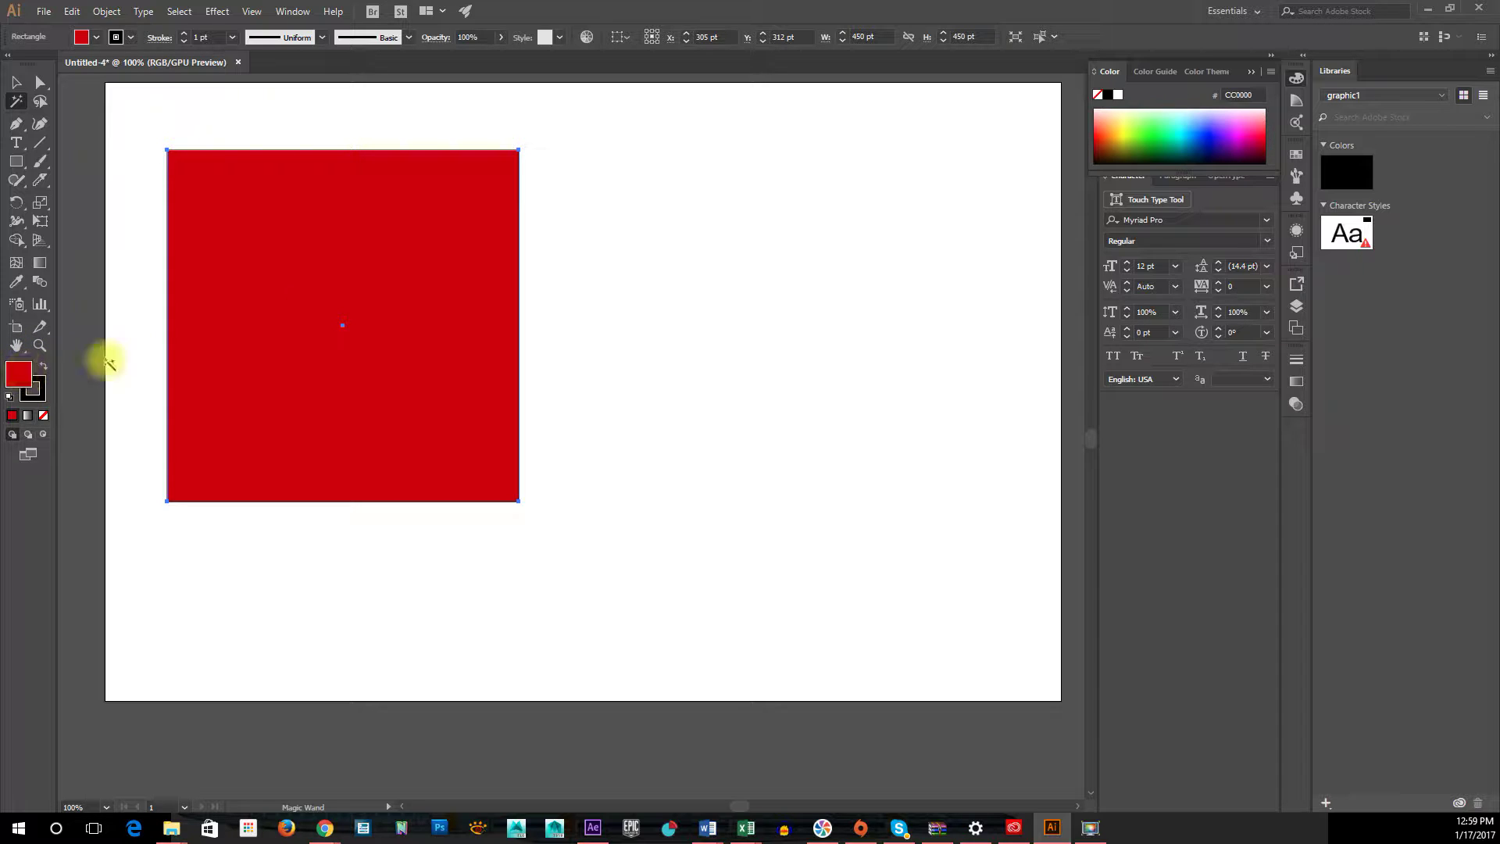
{"action": "left_click_drag", "start_coordinate": [1259, 133], "coordinate": [1216, 128]}
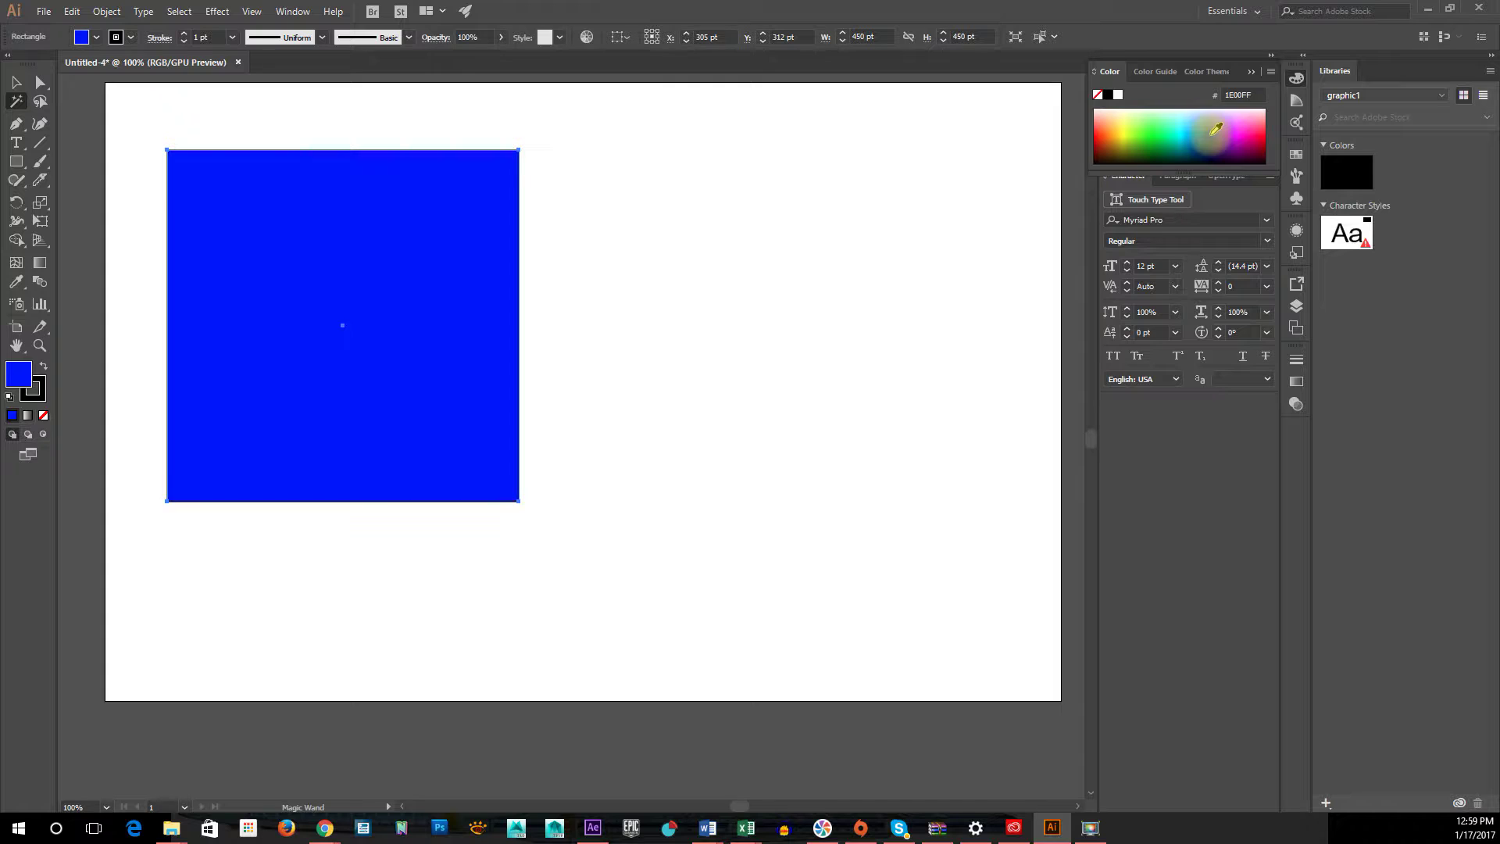
{"action": "left_click", "coordinate": [1264, 133]}
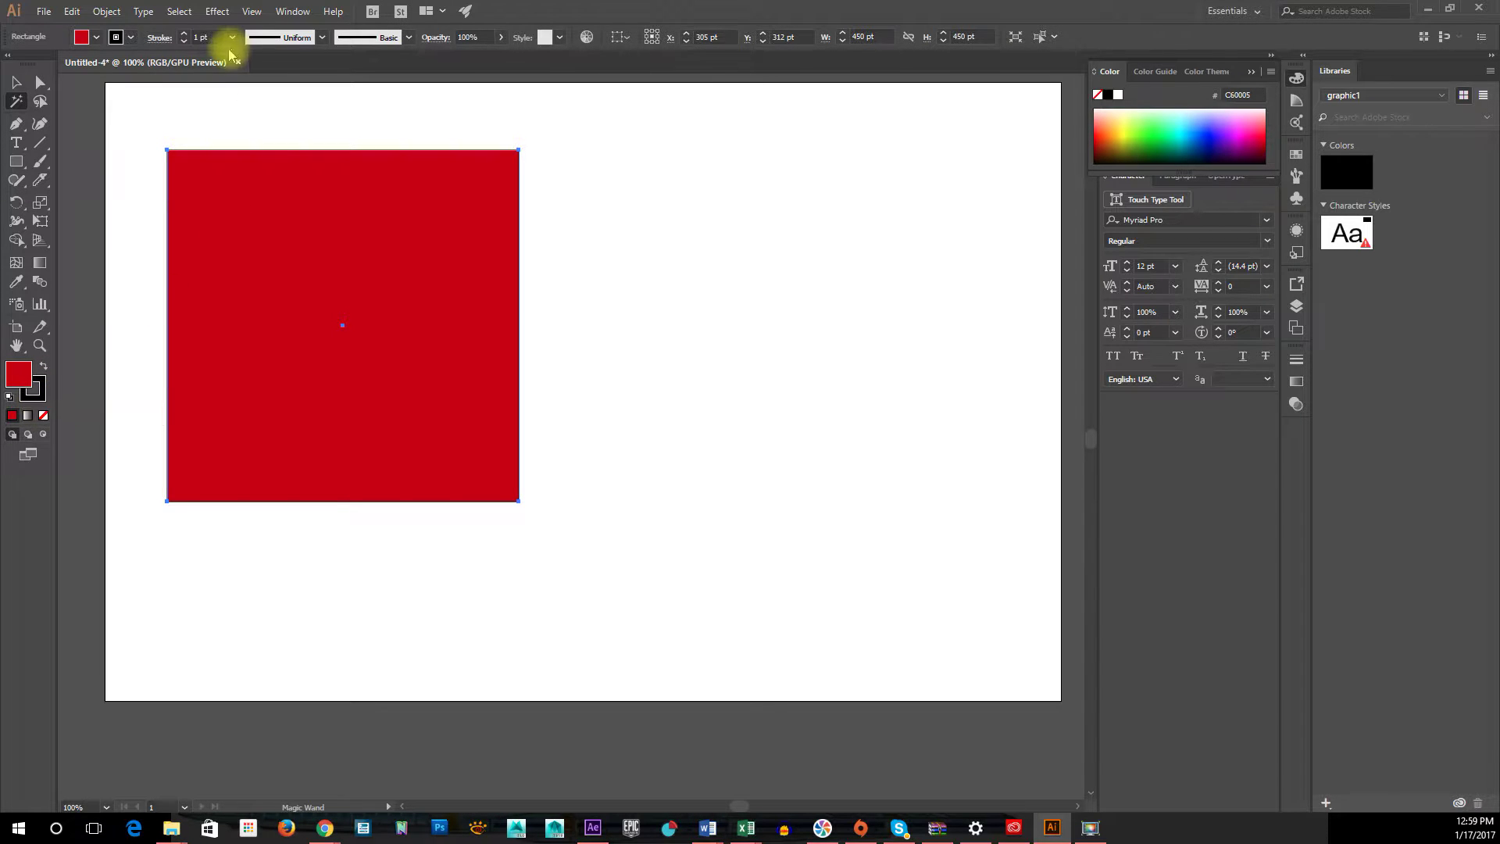
Set the square's stroke weight to 14 pt.
{"action": "left_click", "coordinate": [182, 41]}
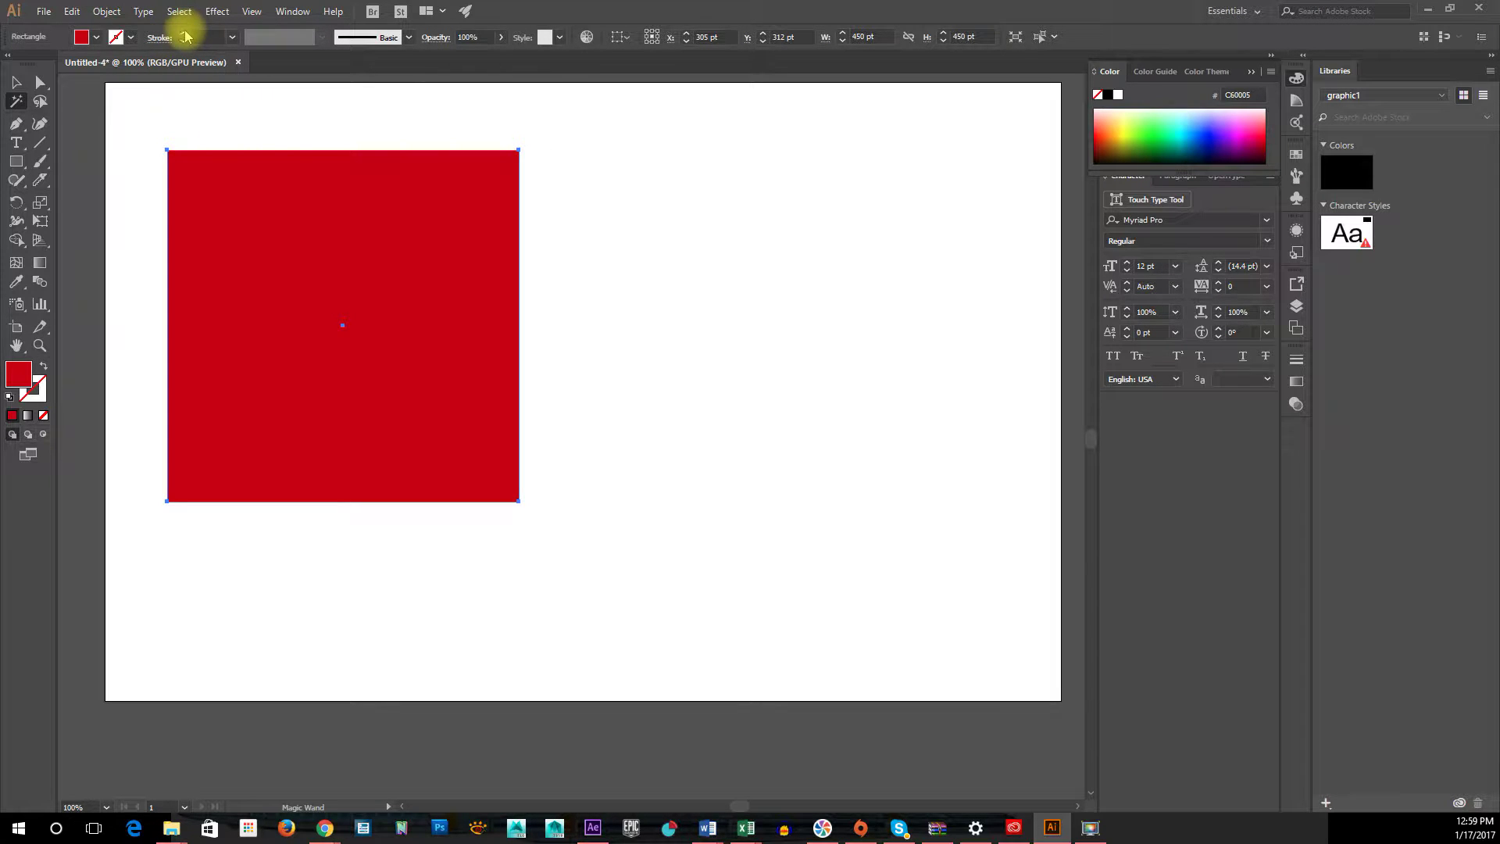
{"action": "left_click", "coordinate": [184, 33]}
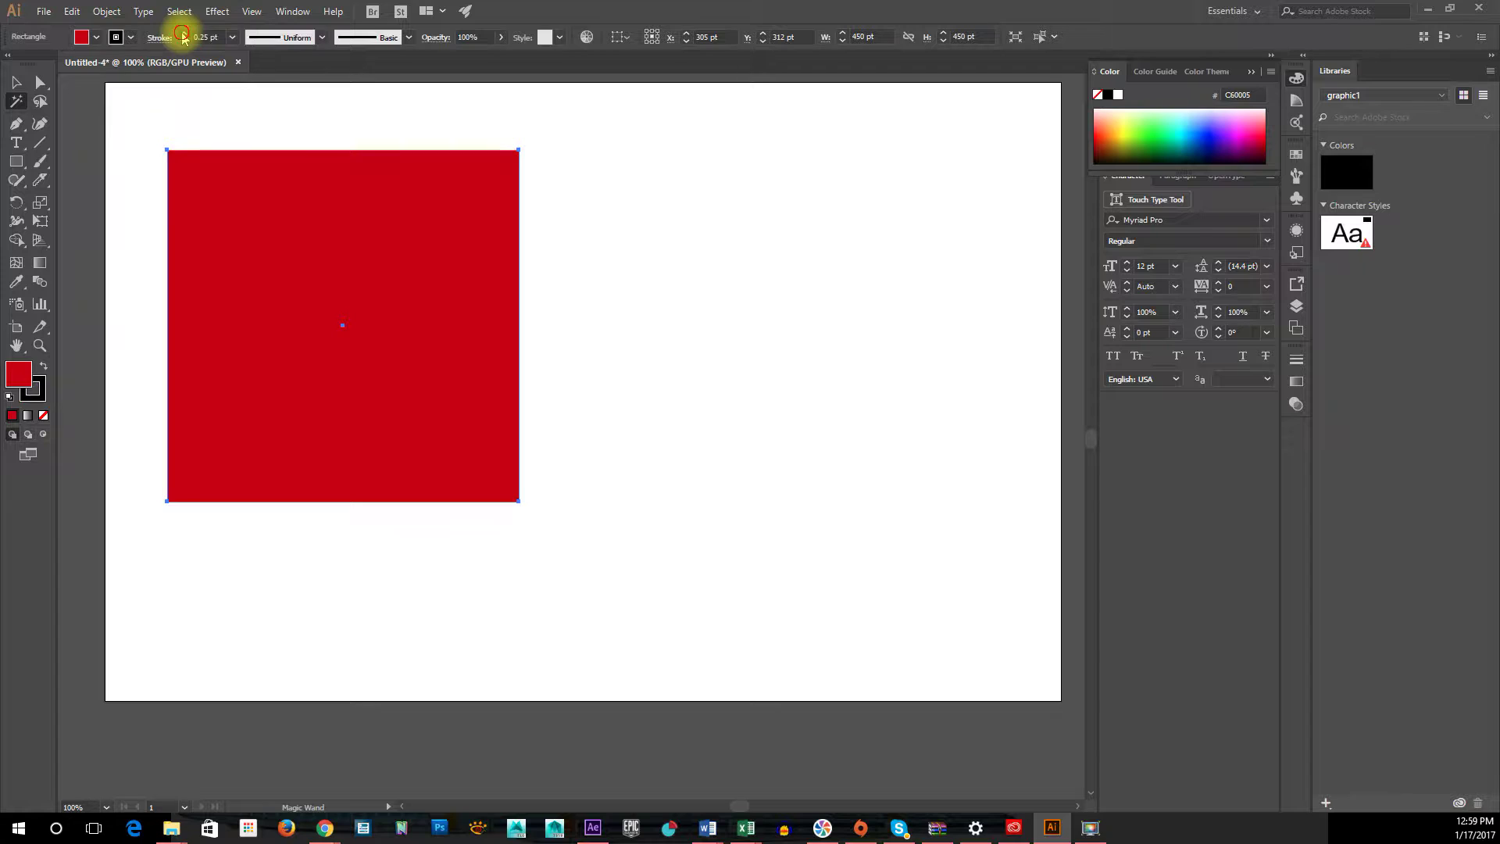
{"action": "left_click", "coordinate": [233, 39]}
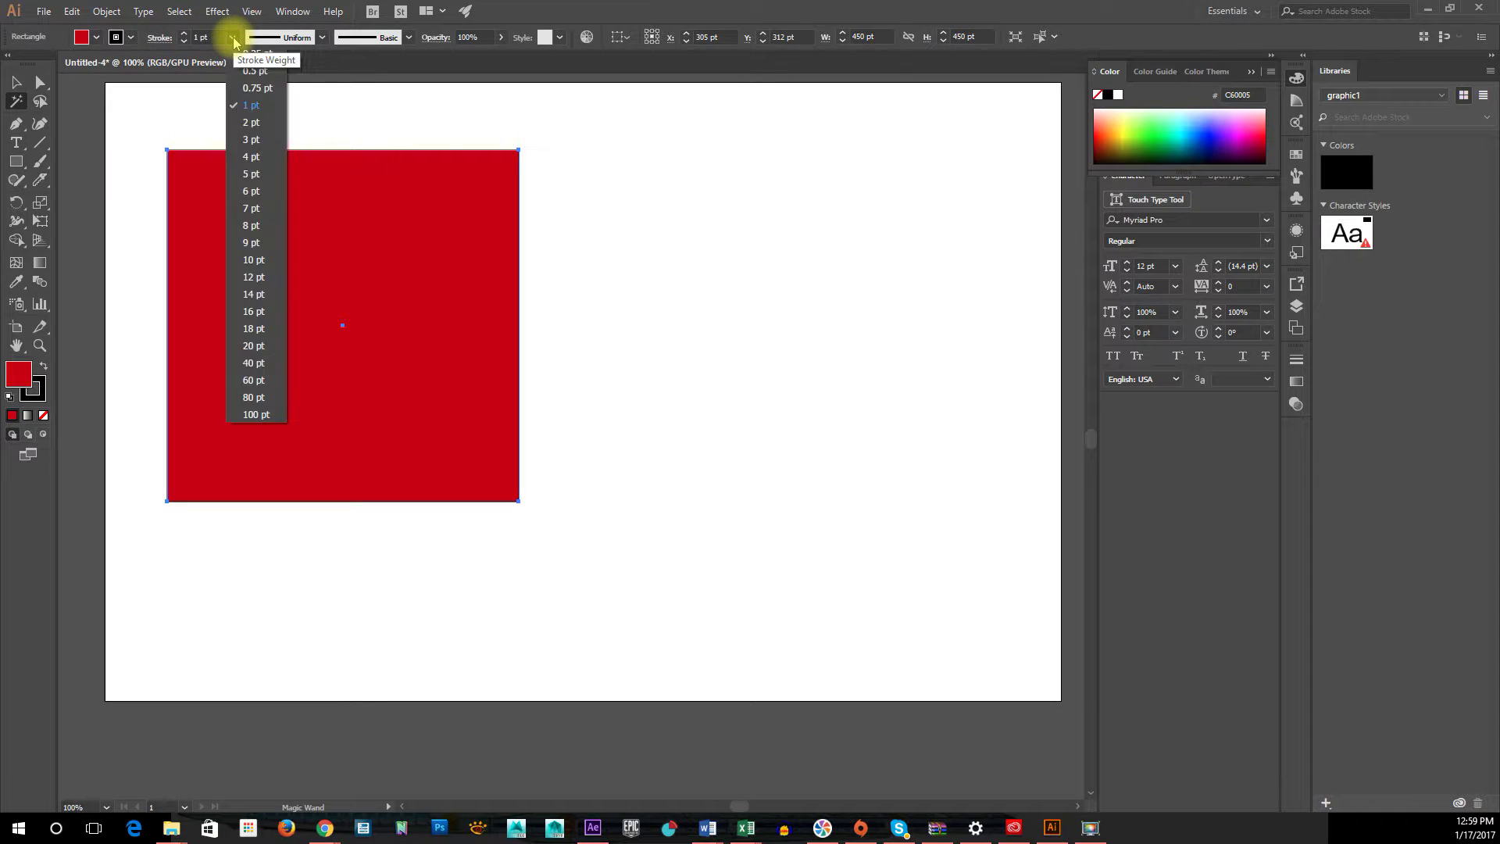
{"action": "left_click", "coordinate": [252, 299]}
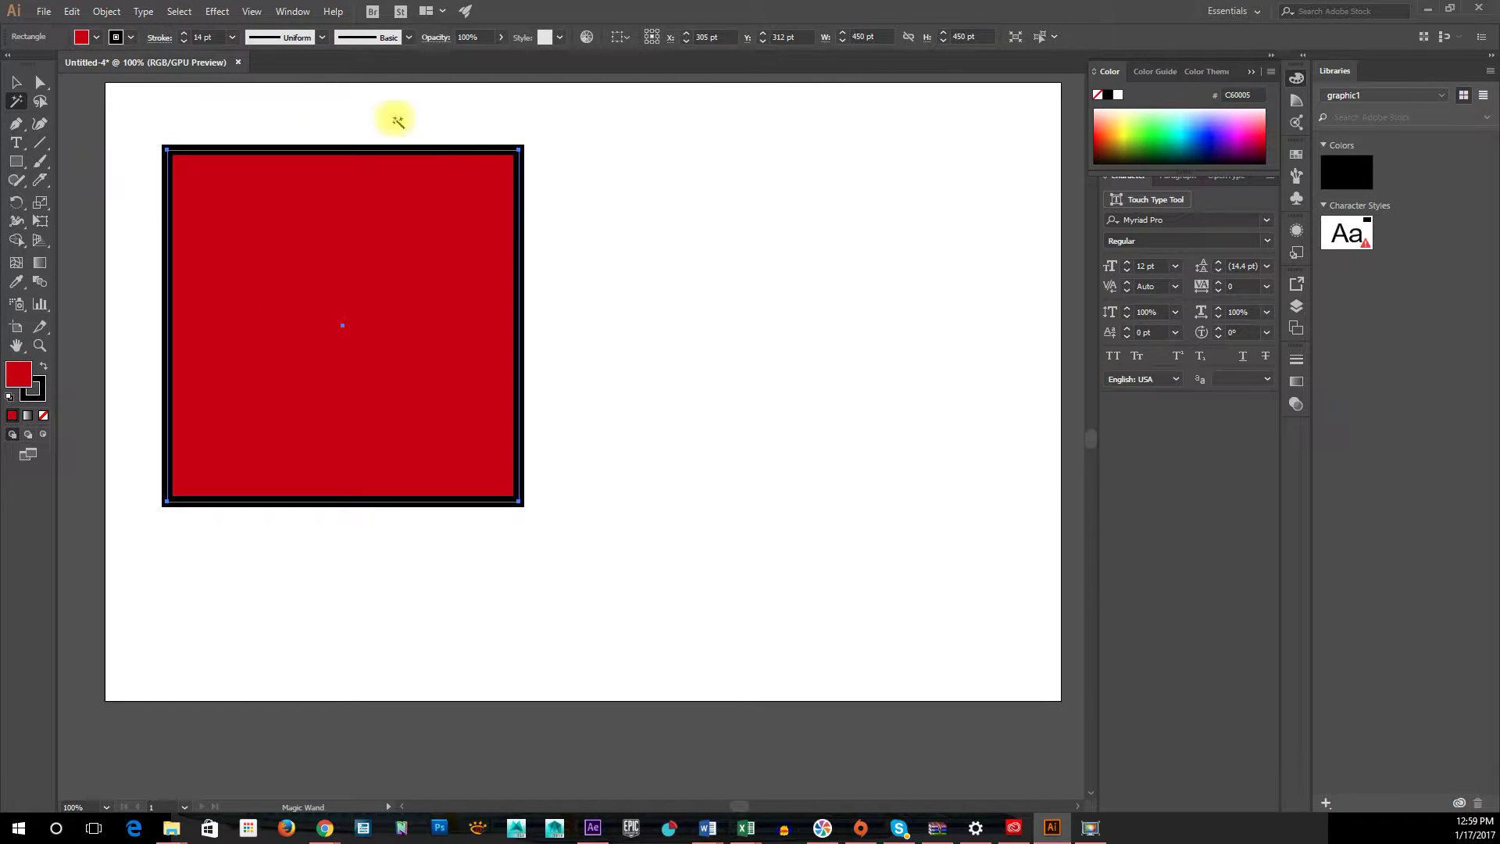
Try orange FF6100 as the square's stroke colour and return the stroke to black 000000.
{"action": "left_click", "coordinate": [379, 332]}
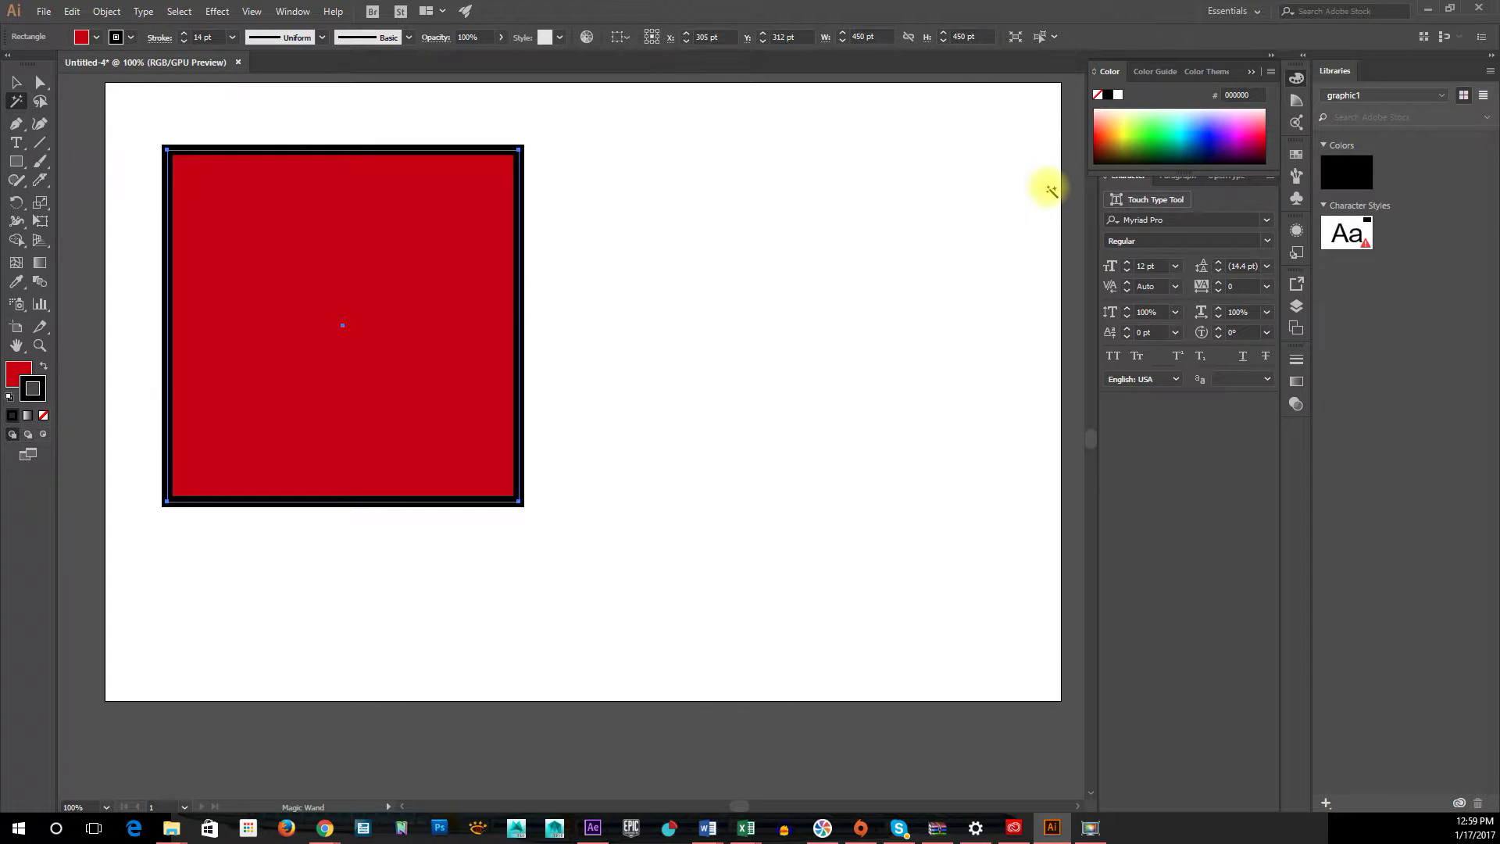
{"action": "left_click", "coordinate": [1106, 132]}
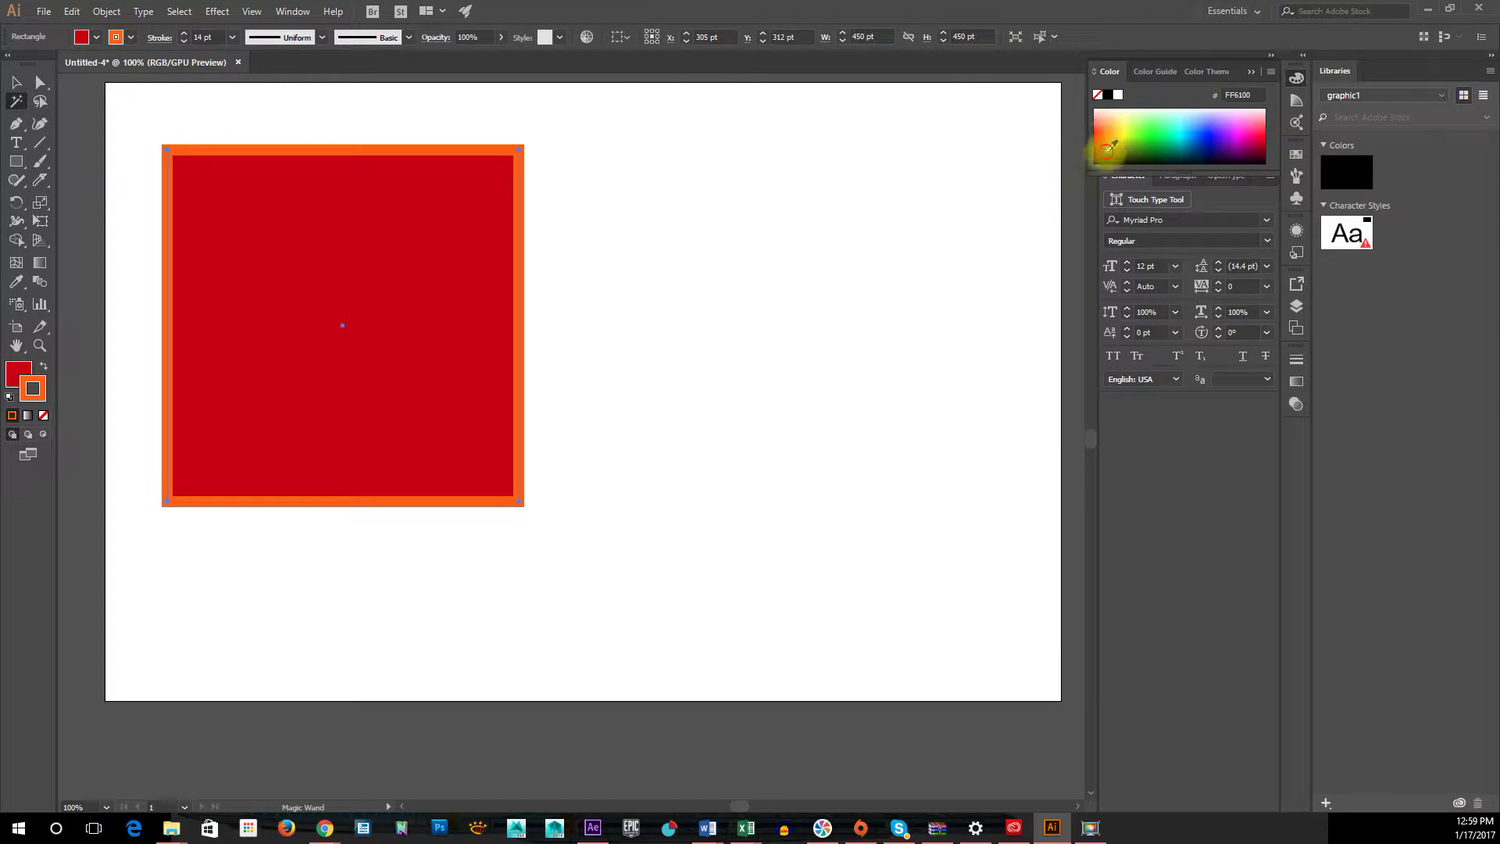
{"action": "mouse_move", "coordinate": [1109, 146]}
{"action": "left_mouse_down"}
{"action": "mouse_move", "coordinate": [1208, 153]}
{"action": "mouse_move", "coordinate": [1226, 137]}
{"action": "mouse_move", "coordinate": [1216, 163]}
{"action": "left_mouse_up"}
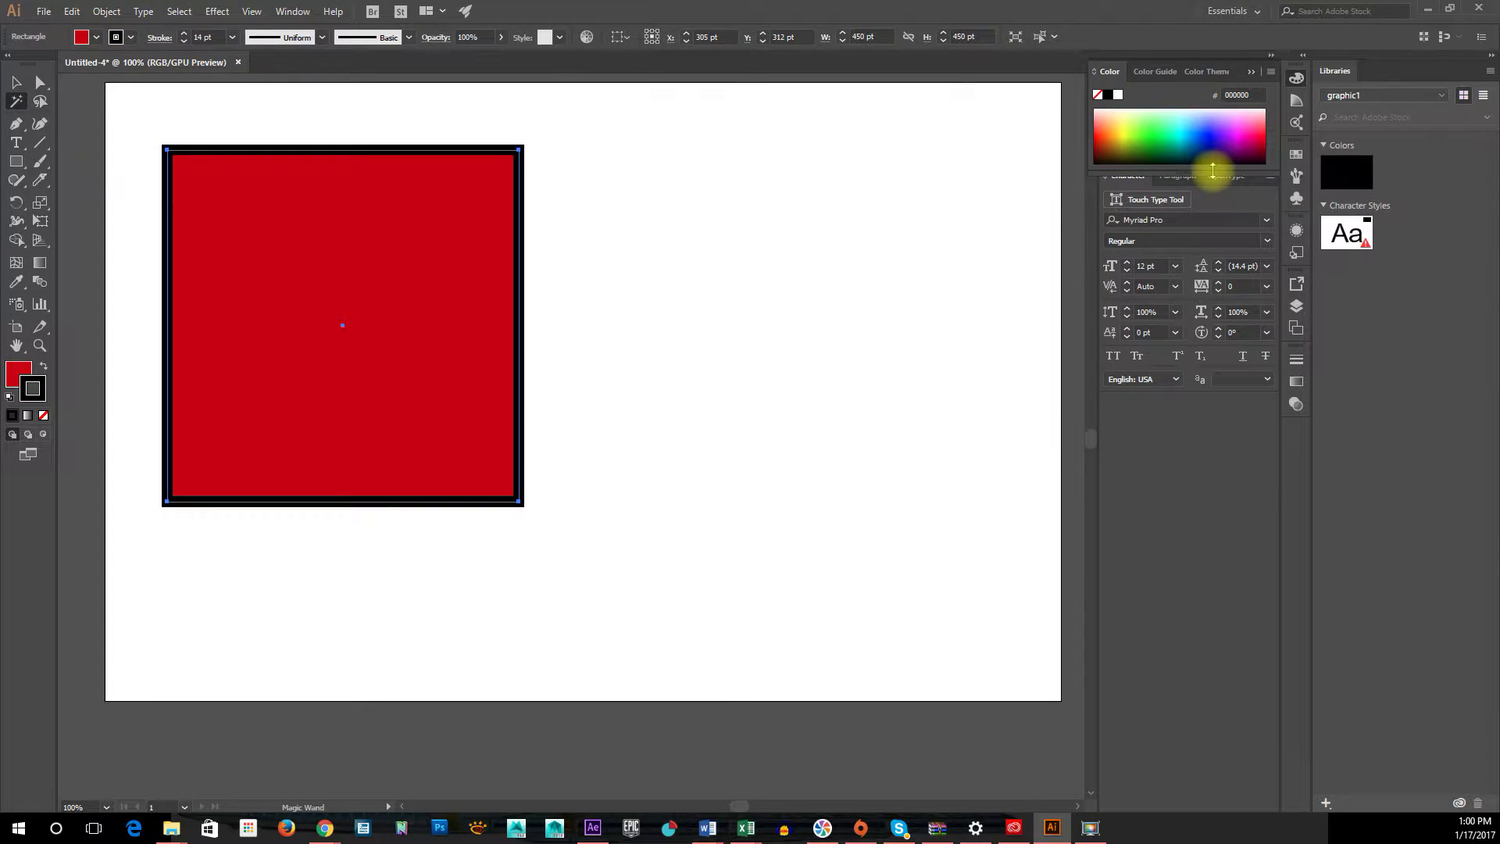
{"action": "left_click", "coordinate": [23, 368]}
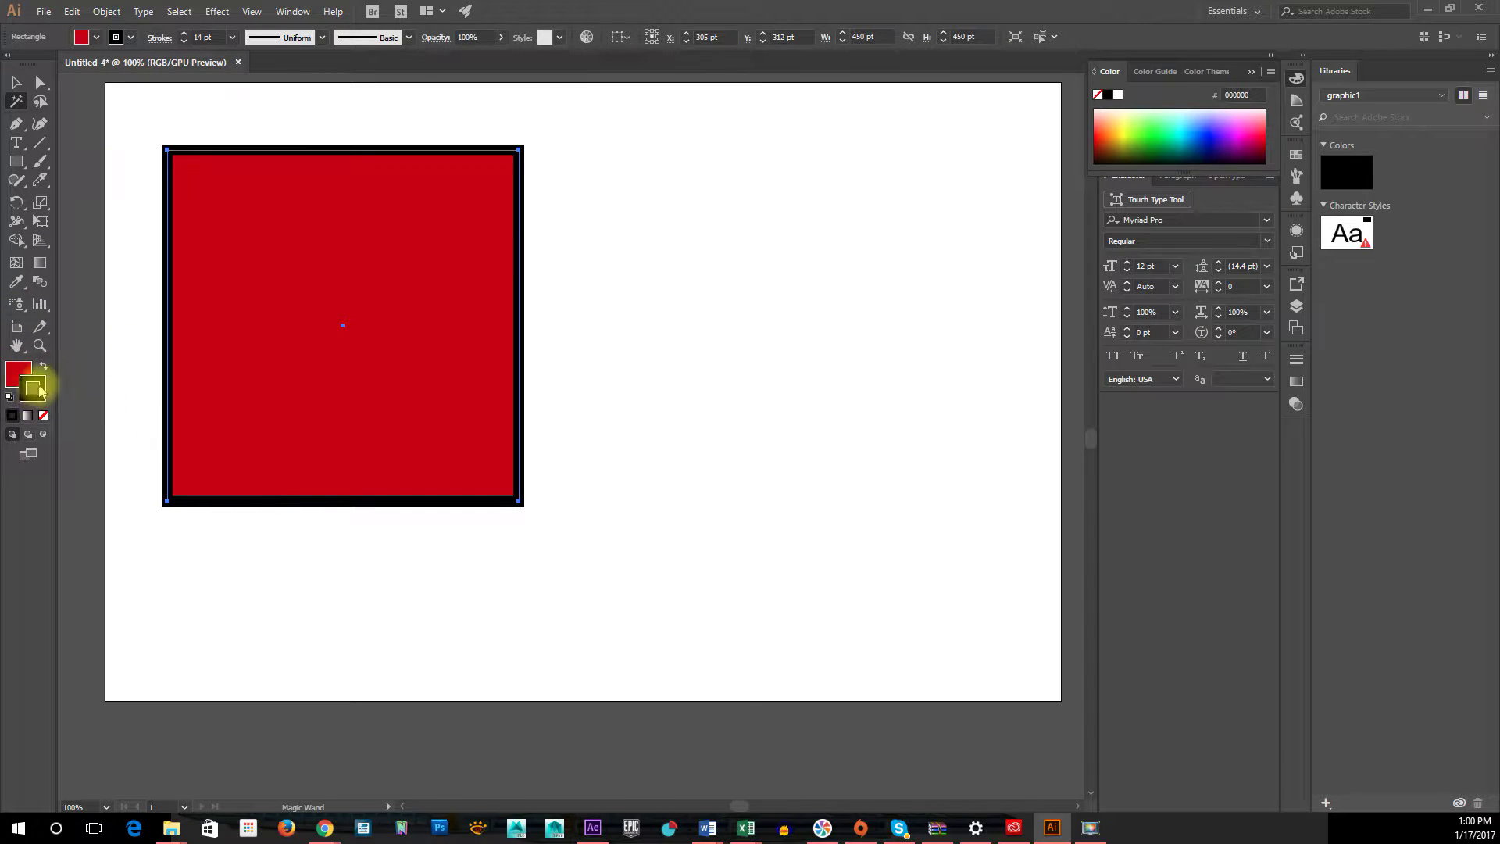
{"action": "left_click", "coordinate": [17, 370]}
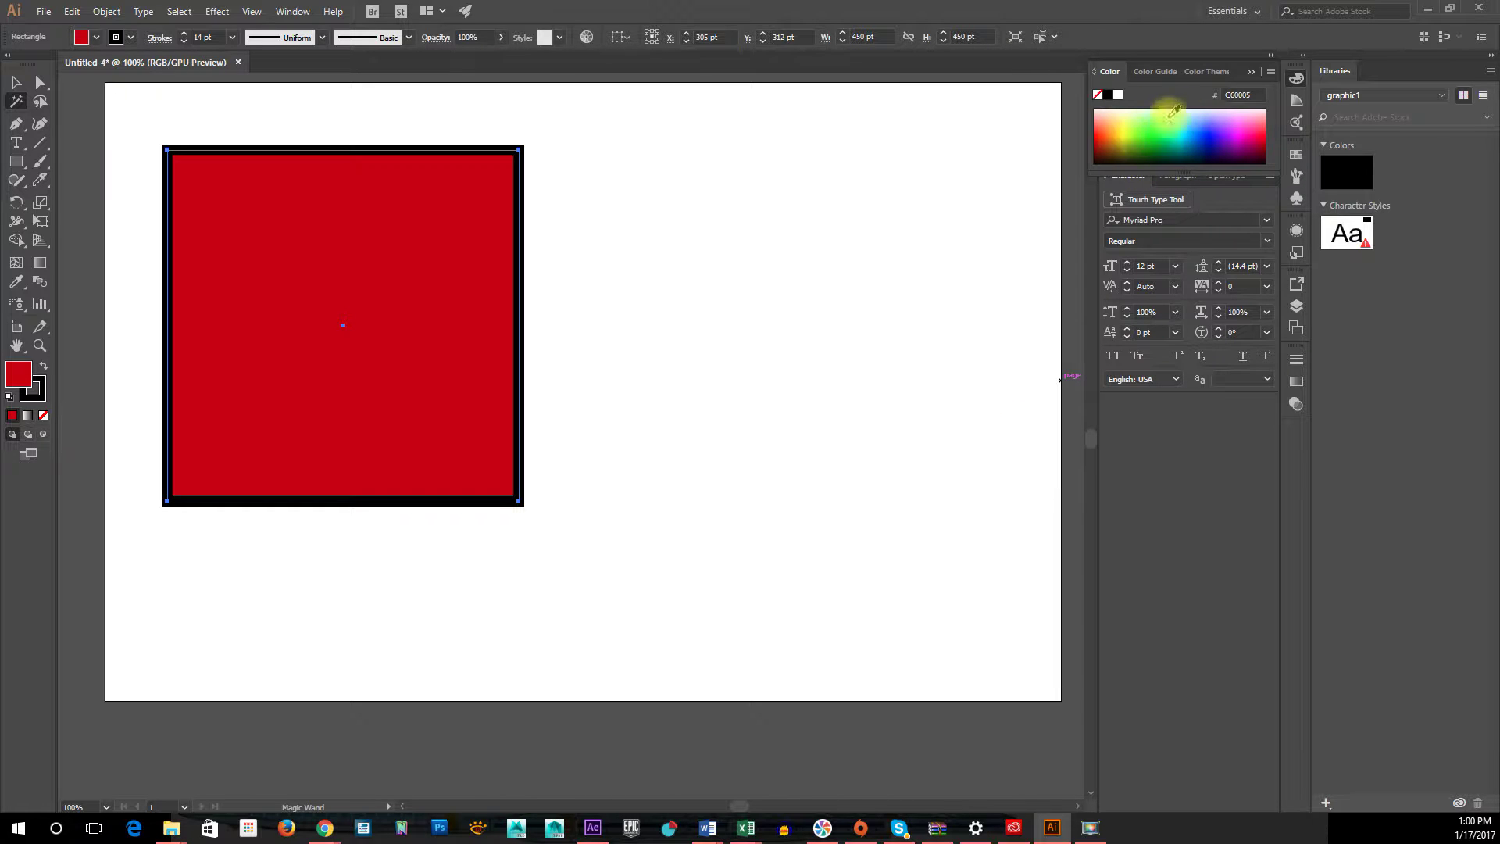
{"action": "double_click", "coordinate": [17, 375]}
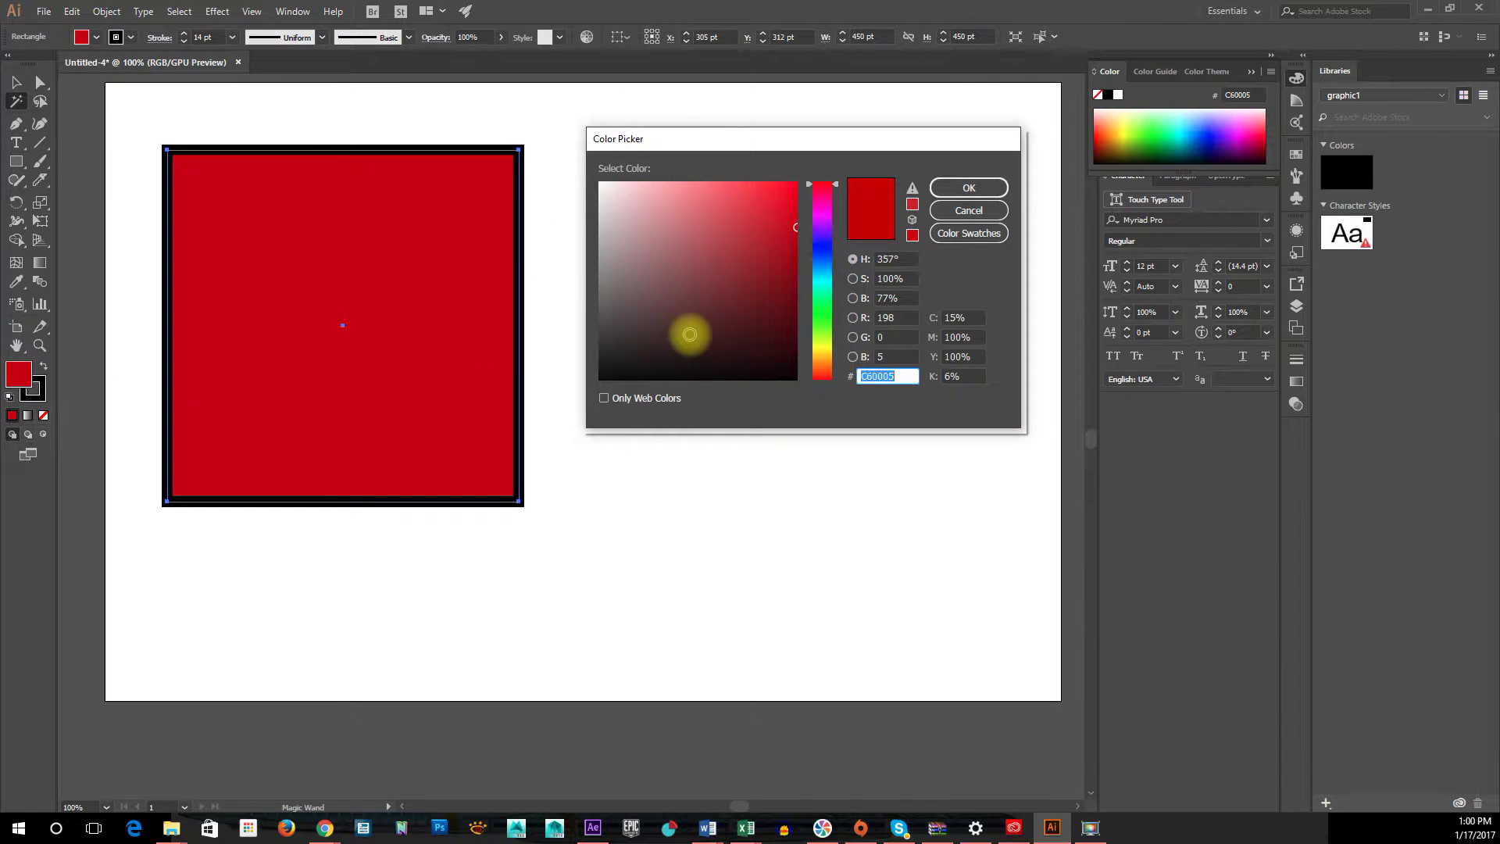
{"action": "left_click", "coordinate": [980, 211]}
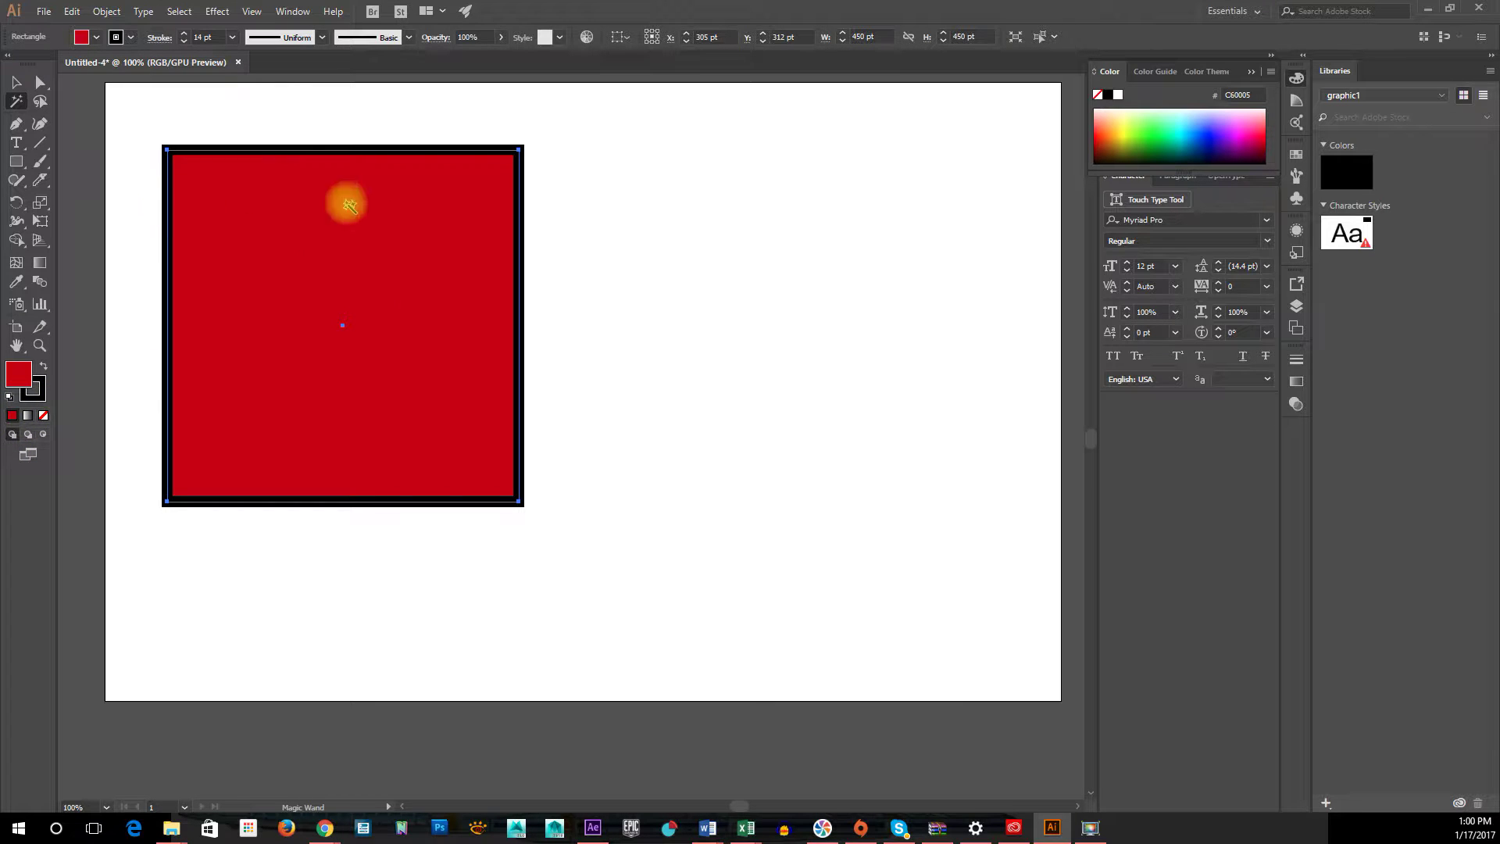
Set the square's stroke to None and make its fill the active colour attribute.
{"action": "left_click", "coordinate": [39, 396]}
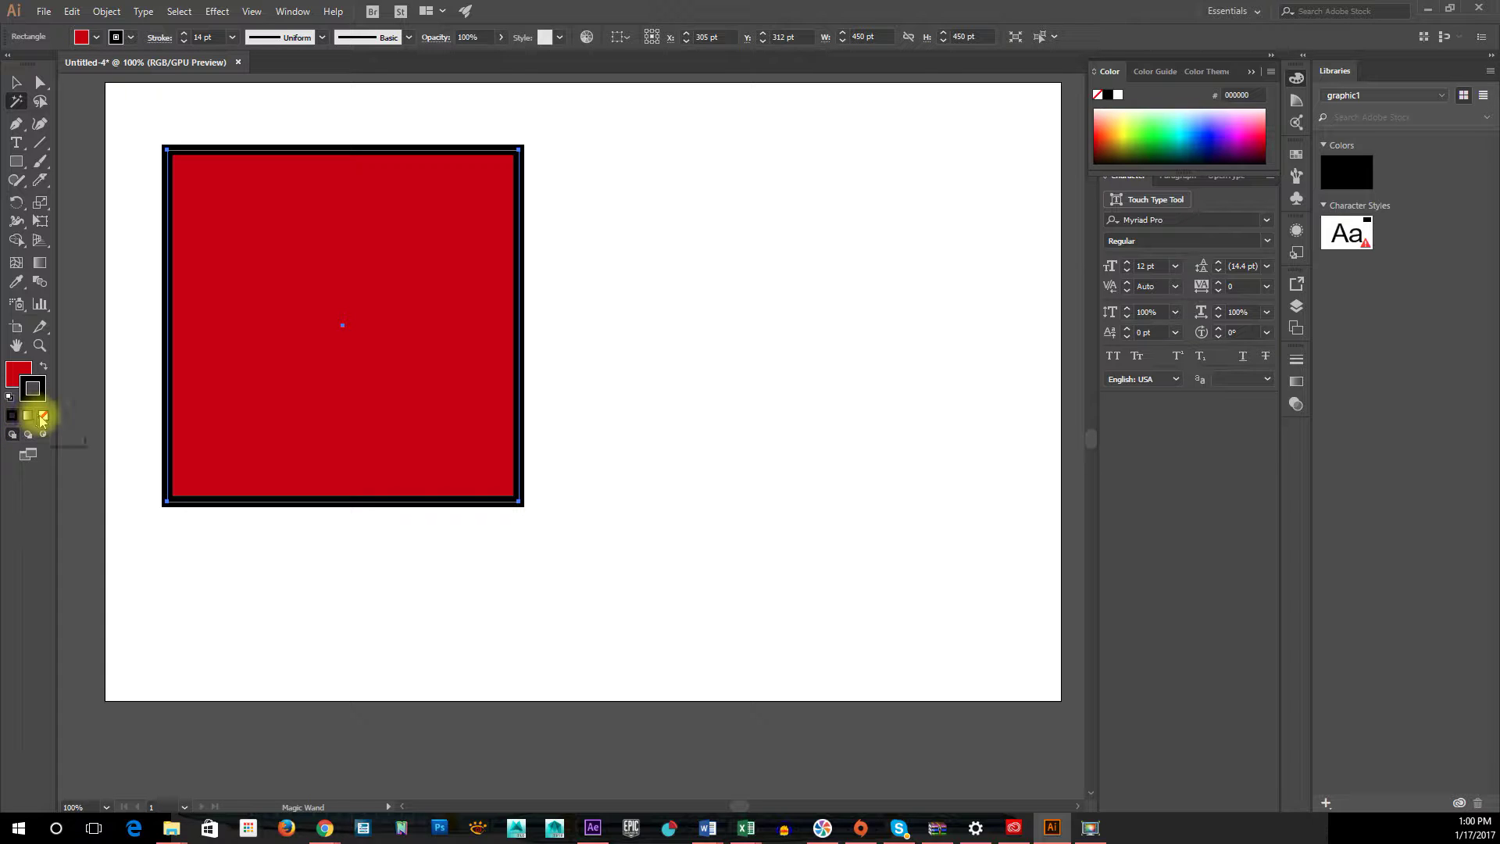
{"action": "left_click", "coordinate": [42, 418]}
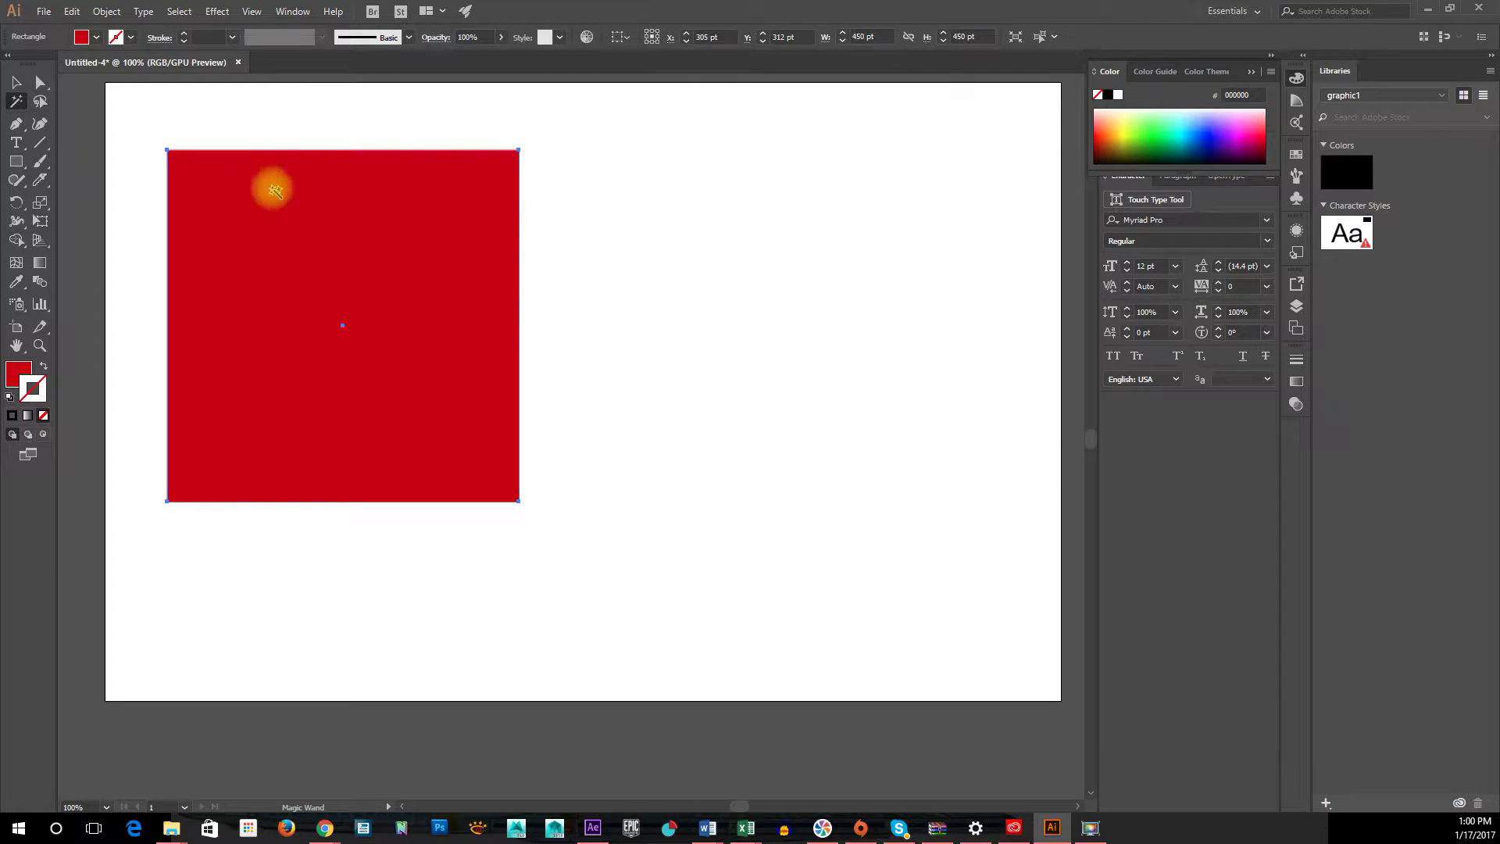
{"action": "left_click", "coordinate": [12, 371]}
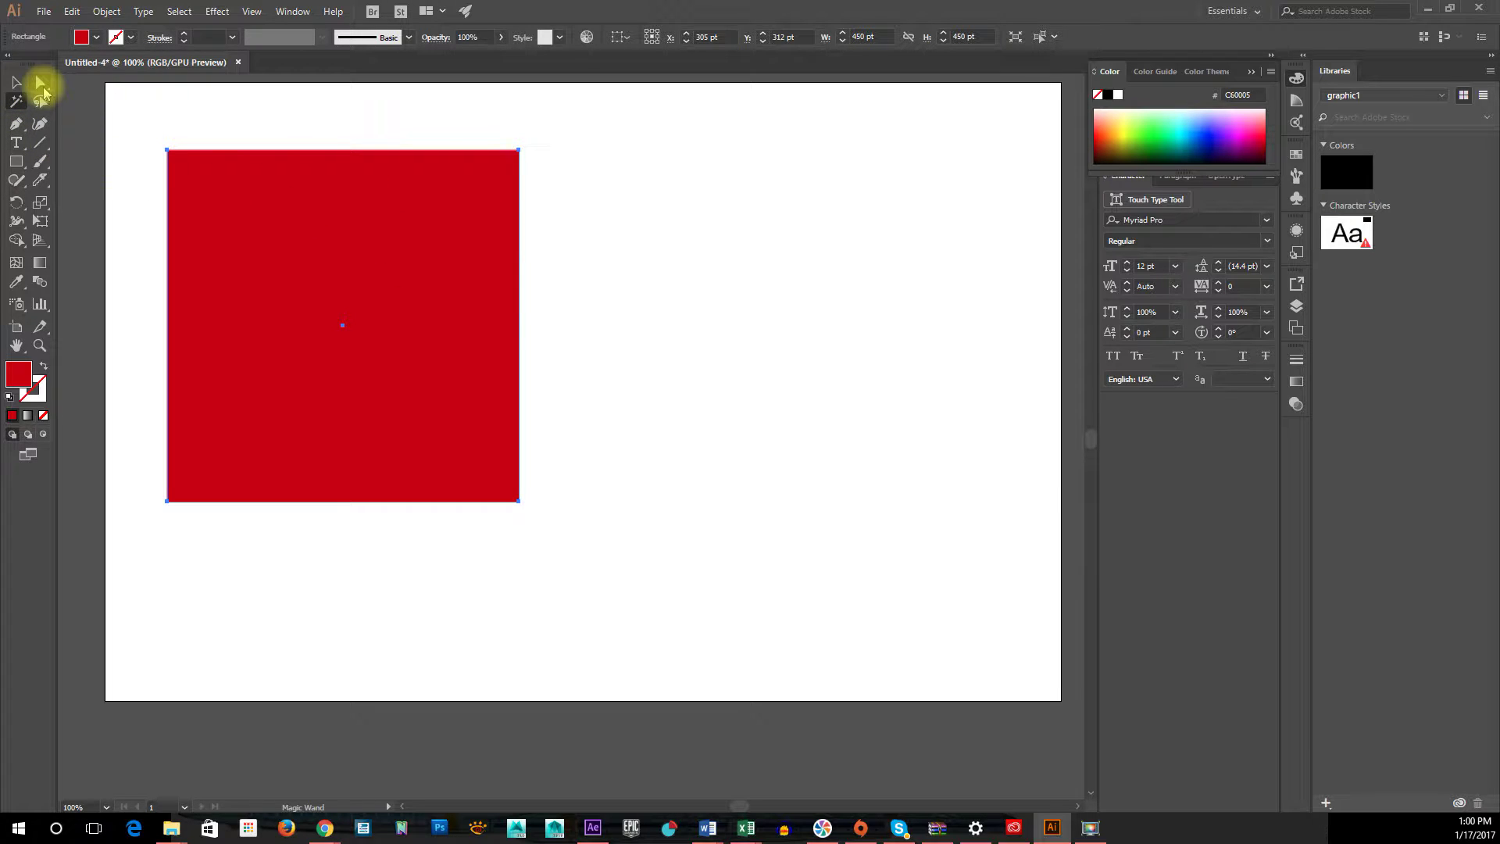
Move the square with Direct Selection to the artboard's centre, about X 612 pt, Y 350 pt, and deselect it.
{"action": "left_click", "coordinate": [41, 82]}
{"action": "left_click_drag", "start_coordinate": [275, 293], "coordinate": [515, 323]}
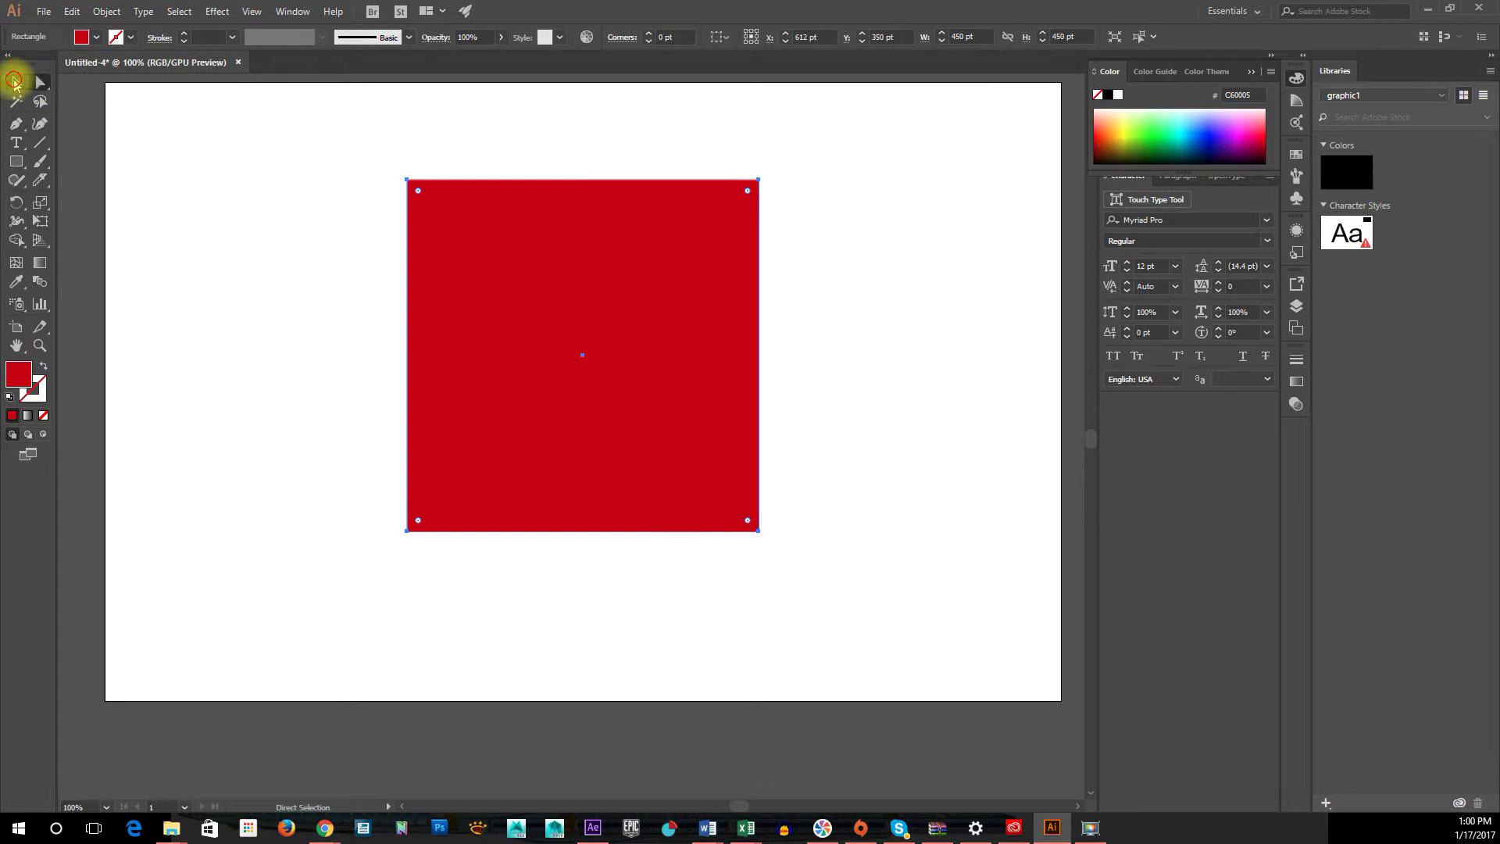
{"action": "left_click", "coordinate": [16, 83]}
{"action": "left_click", "coordinate": [274, 275]}
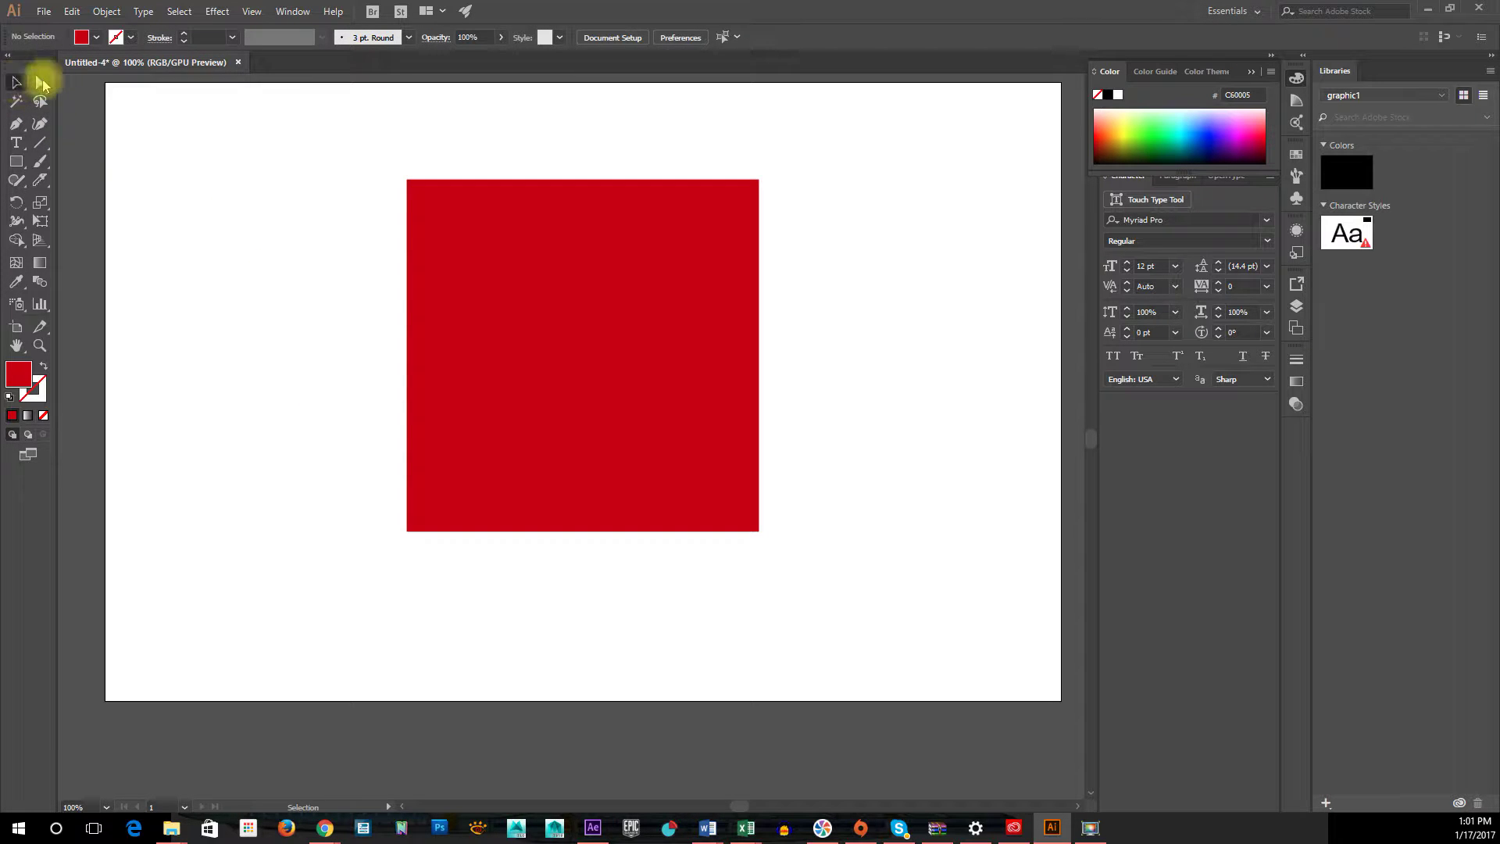
Move the whole square down and left with the Selection tool, centring it at about X 454 pt, Y 396 pt.
{"action": "left_click", "coordinate": [596, 365]}
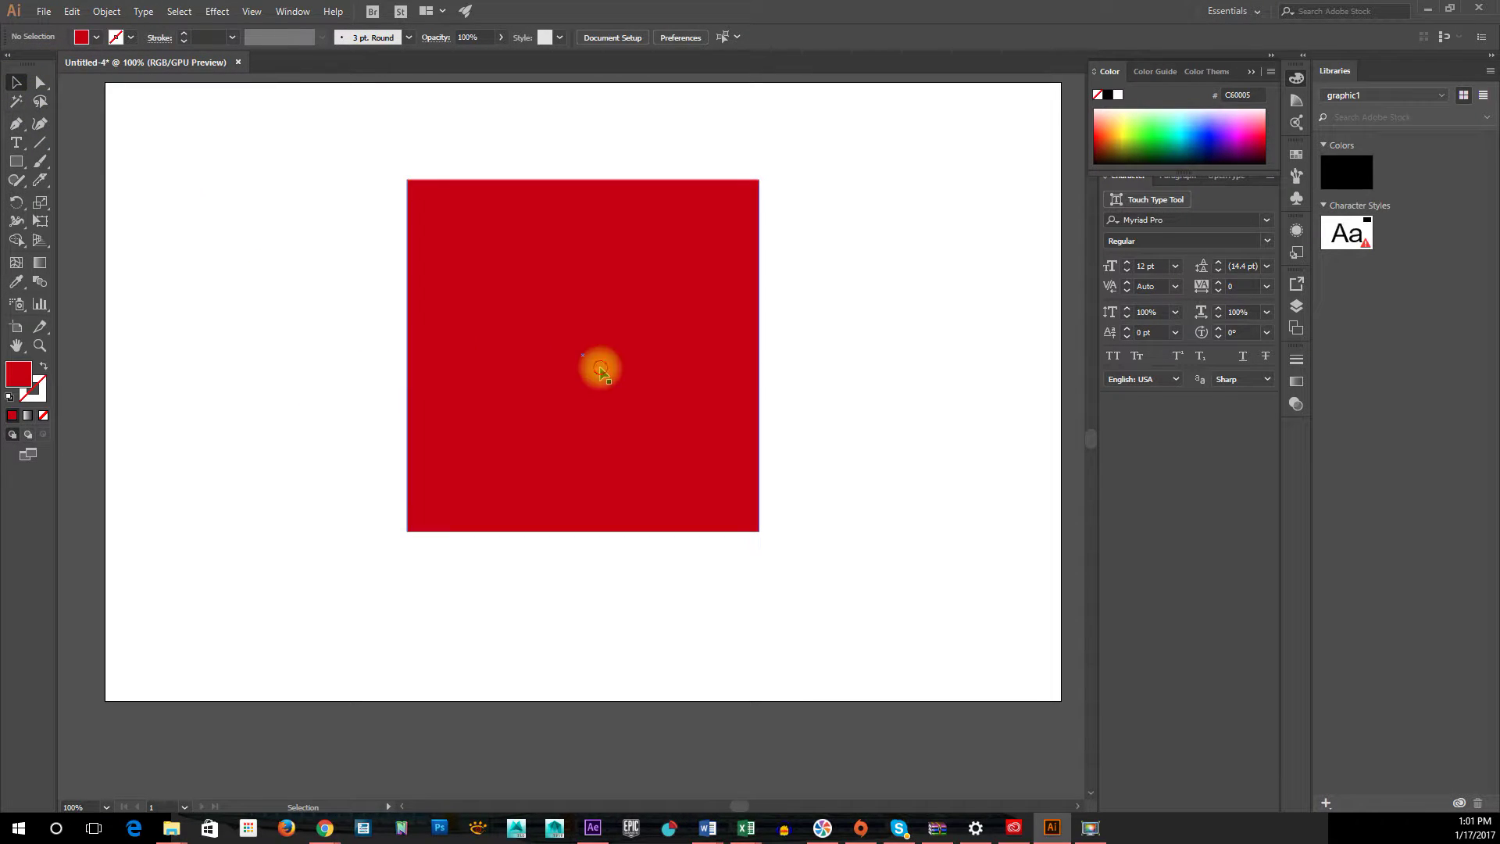
{"action": "left_click", "coordinate": [245, 344]}
{"action": "left_click", "coordinate": [475, 244]}
{"action": "left_click", "coordinate": [294, 187]}
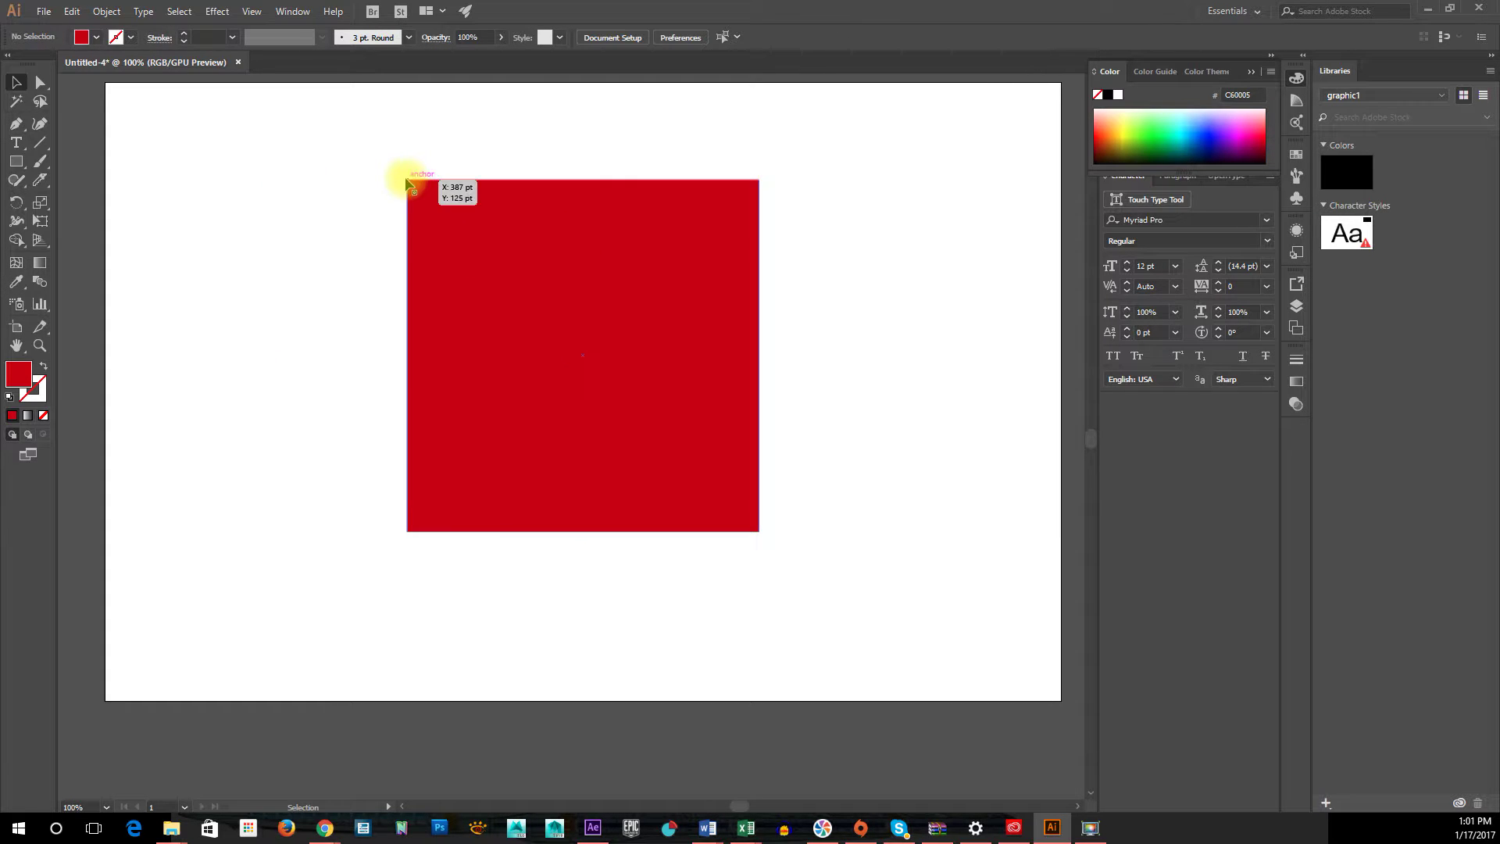
{"action": "left_click_drag", "start_coordinate": [407, 180], "coordinate": [284, 215]}
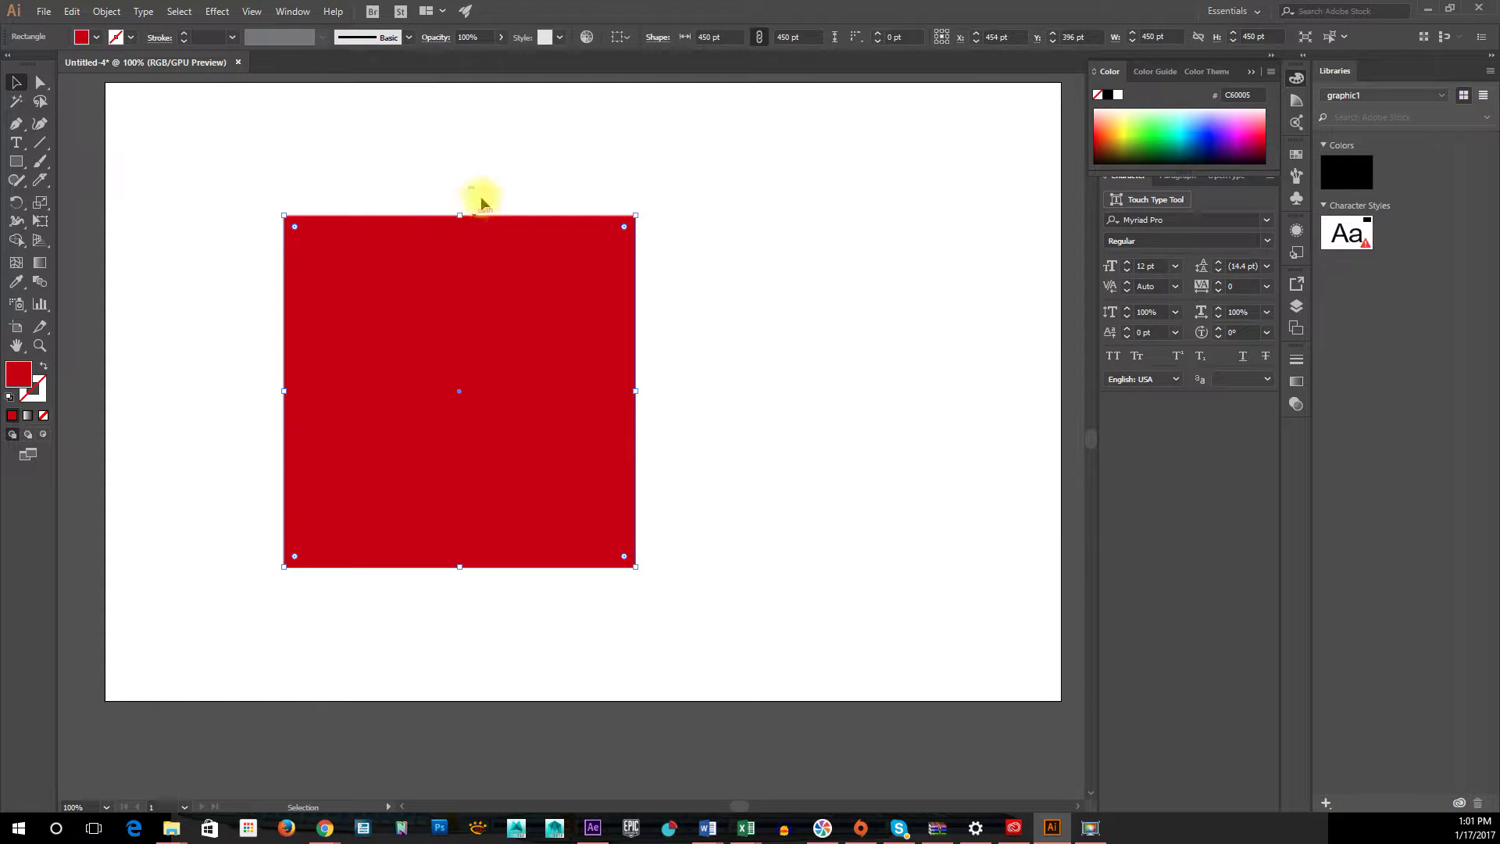
Try stretching the square upward to a height of about 473 pt, and undo the resize.
{"action": "mouse_move", "coordinate": [458, 214]}
{"action": "left_mouse_down"}
{"action": "mouse_move", "coordinate": [469, 127]}
{"action": "mouse_move", "coordinate": [460, 197]}
{"action": "left_mouse_up"}
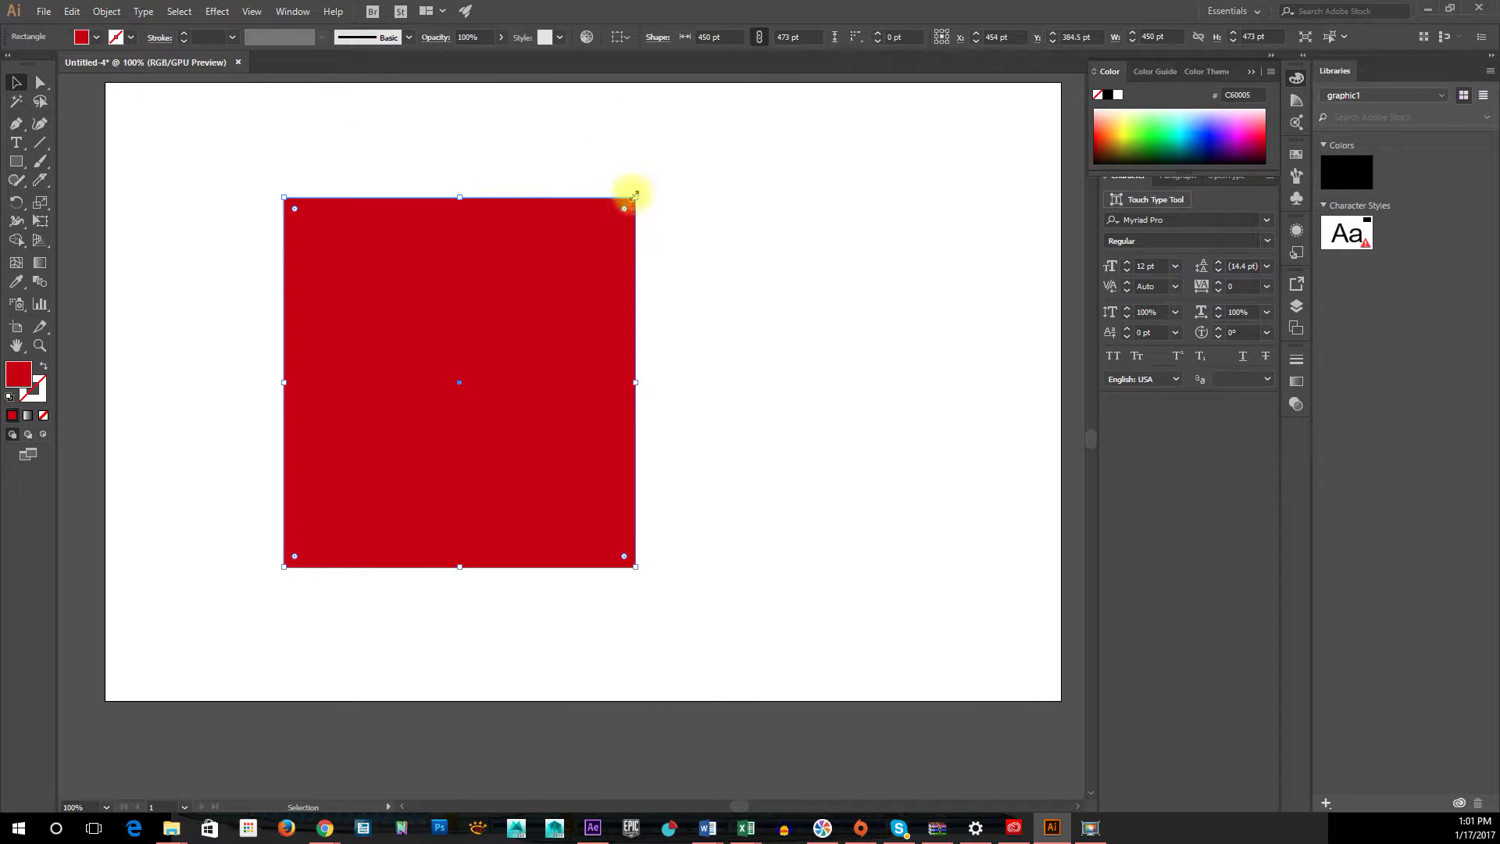
{"action": "key", "text": "ctrl+z"}
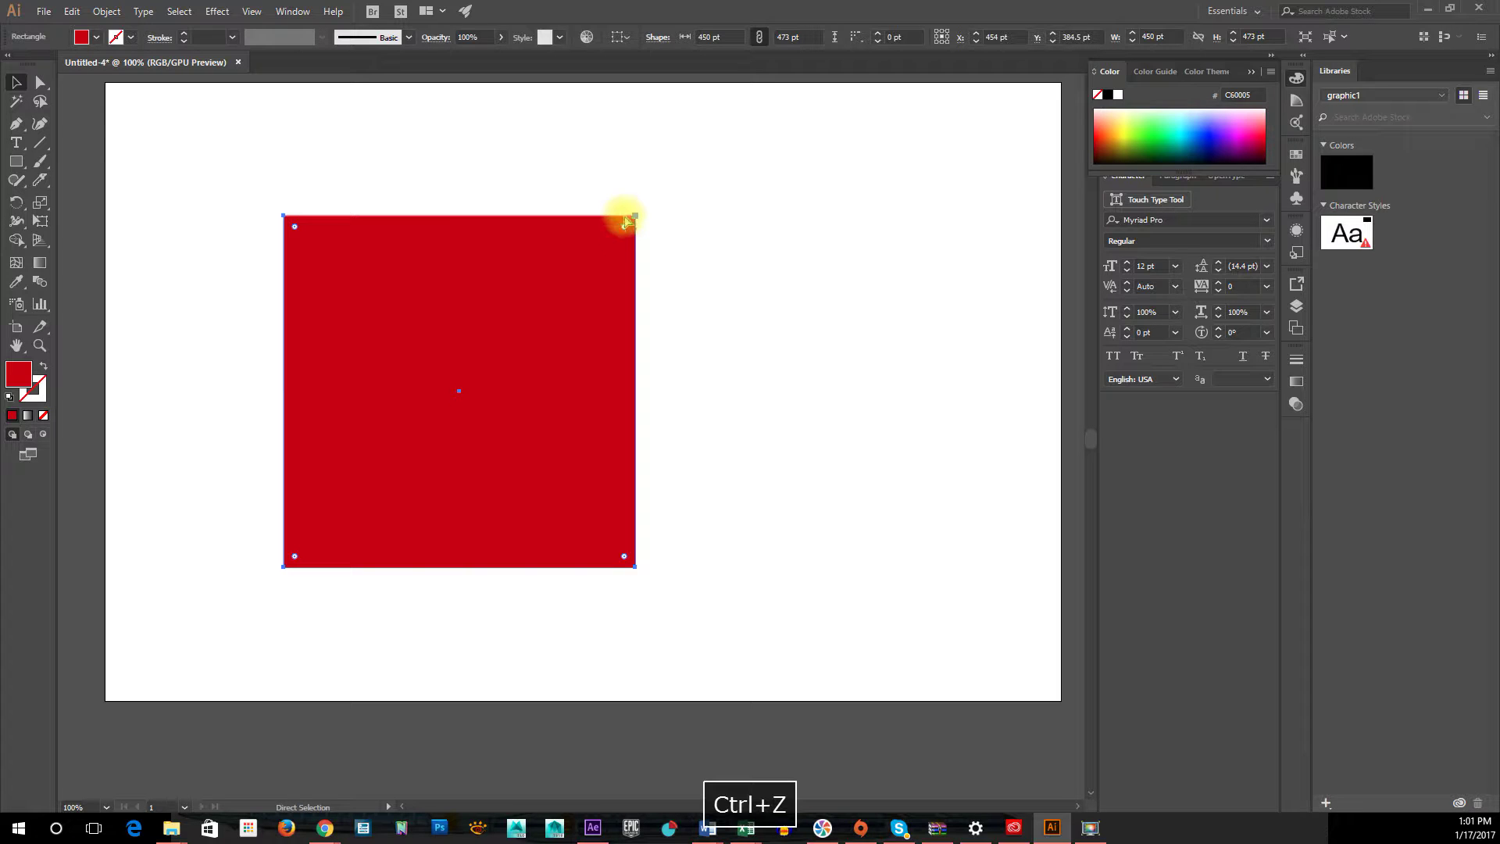
{"action": "left_click_drag", "start_coordinate": [624, 228], "coordinate": [878, 140]}
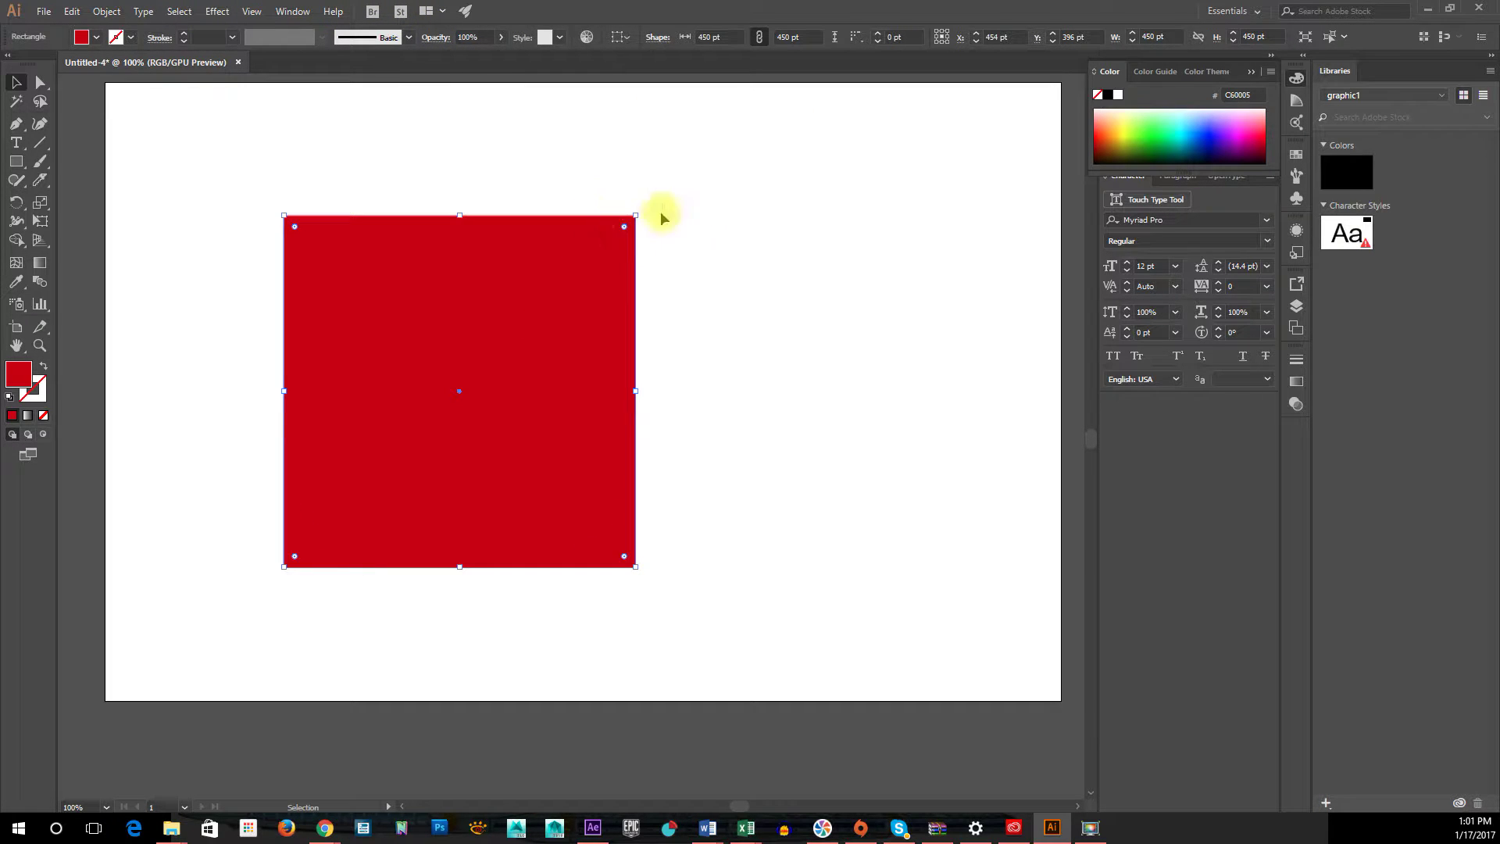
{"action": "left_click", "coordinate": [727, 278]}
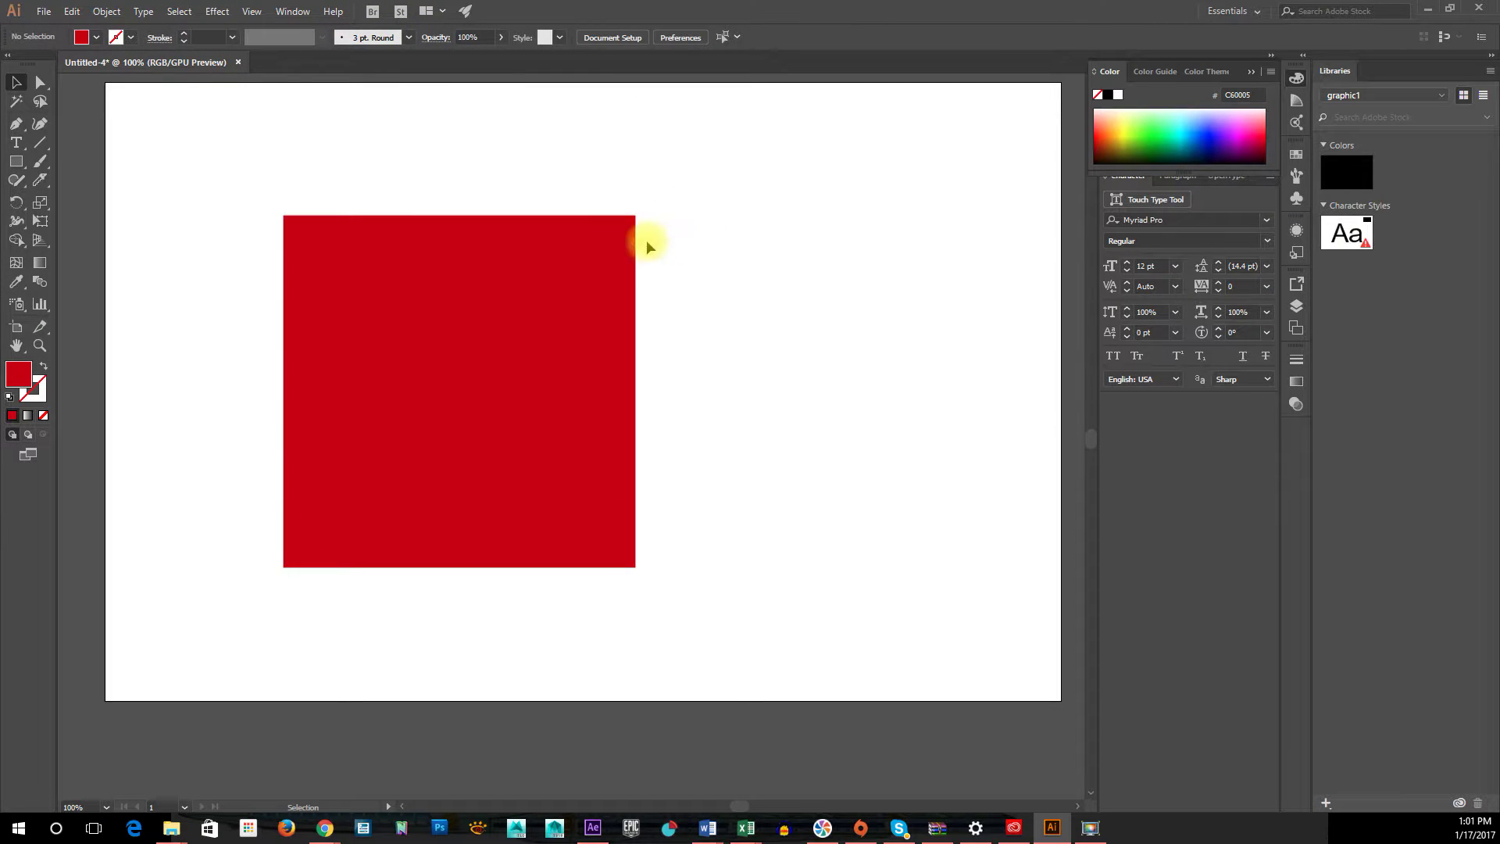
Round all four corners of the square to a radius of about 41.5 pt.
{"action": "left_click", "coordinate": [578, 272]}
{"action": "left_click_drag", "start_coordinate": [624, 229], "coordinate": [553, 244]}
{"action": "mouse_move", "coordinate": [612, 245]}
{"action": "left_mouse_down"}
{"action": "mouse_move", "coordinate": [556, 257]}
{"action": "mouse_move", "coordinate": [600, 249]}
{"action": "left_mouse_up"}
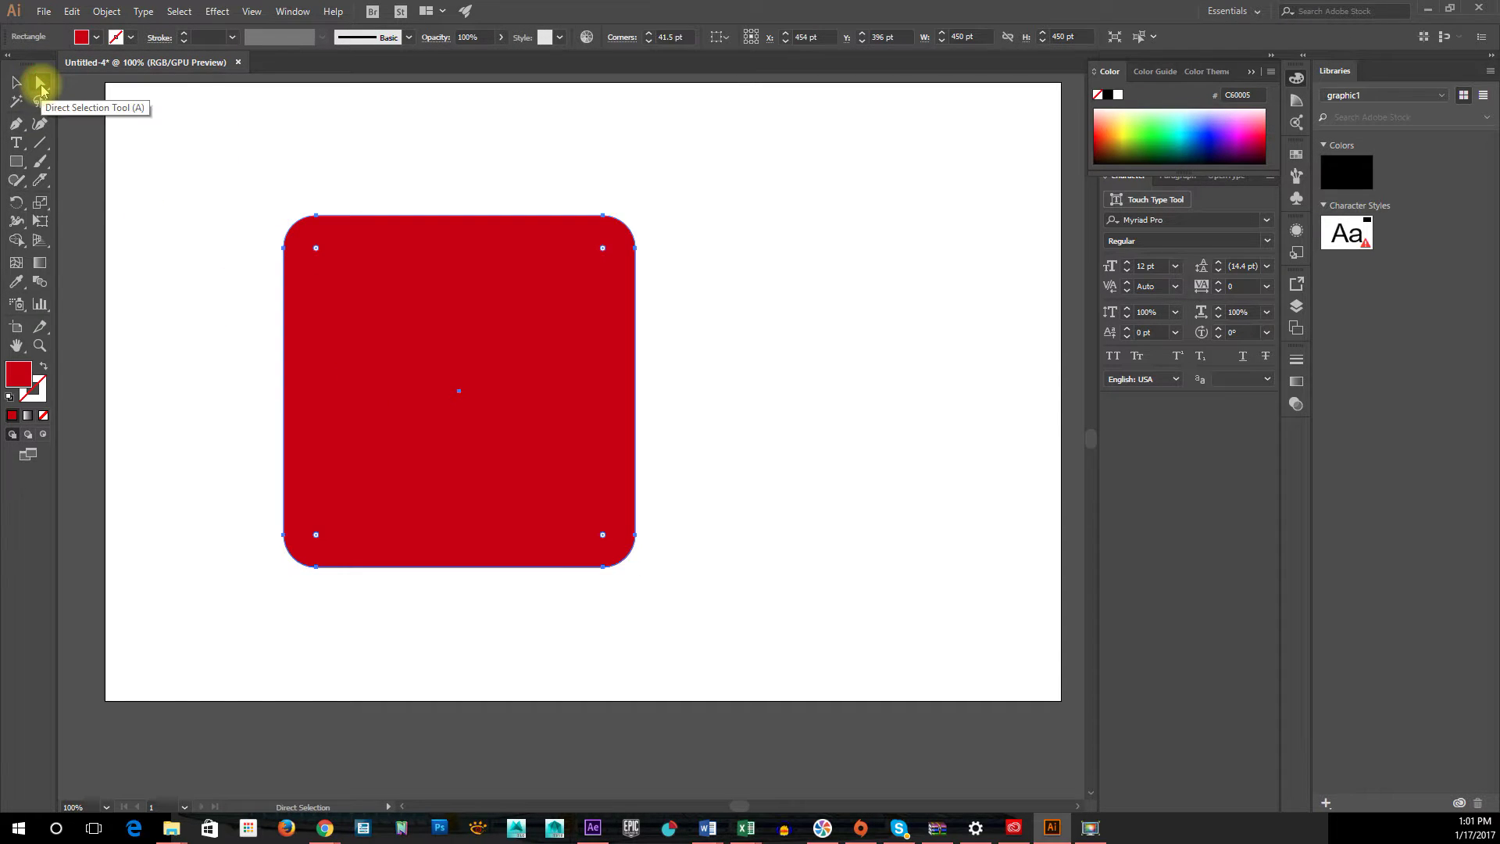
With Direct Selection, move the upper-right corner's top anchor to about X 550 pt, Y 91 pt and pull the side anchor's handle outward.
{"action": "left_click", "coordinate": [41, 86]}
{"action": "left_click", "coordinate": [453, 358]}
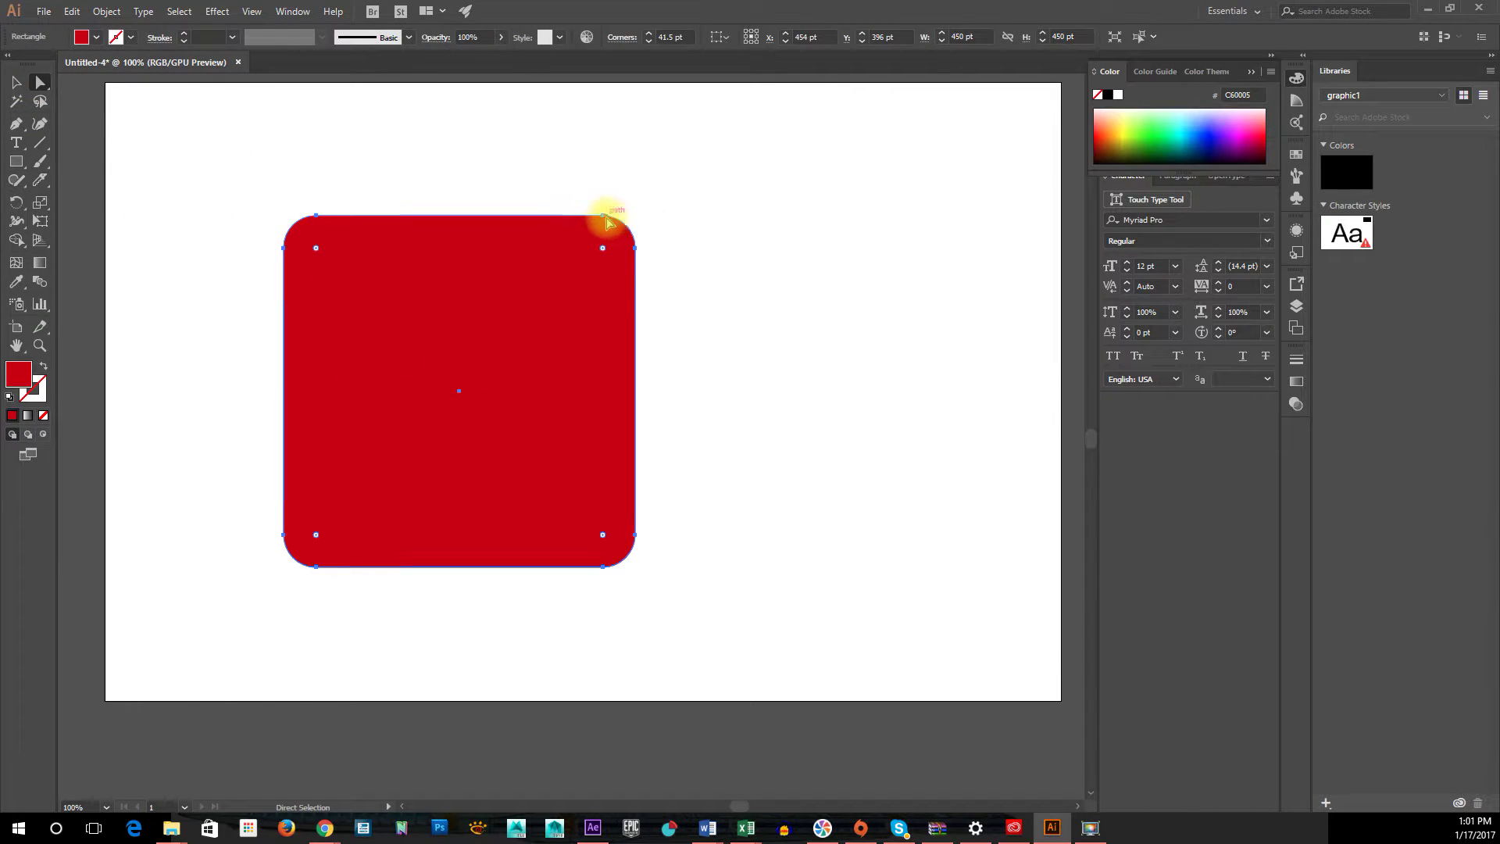
{"action": "left_click", "coordinate": [647, 167]}
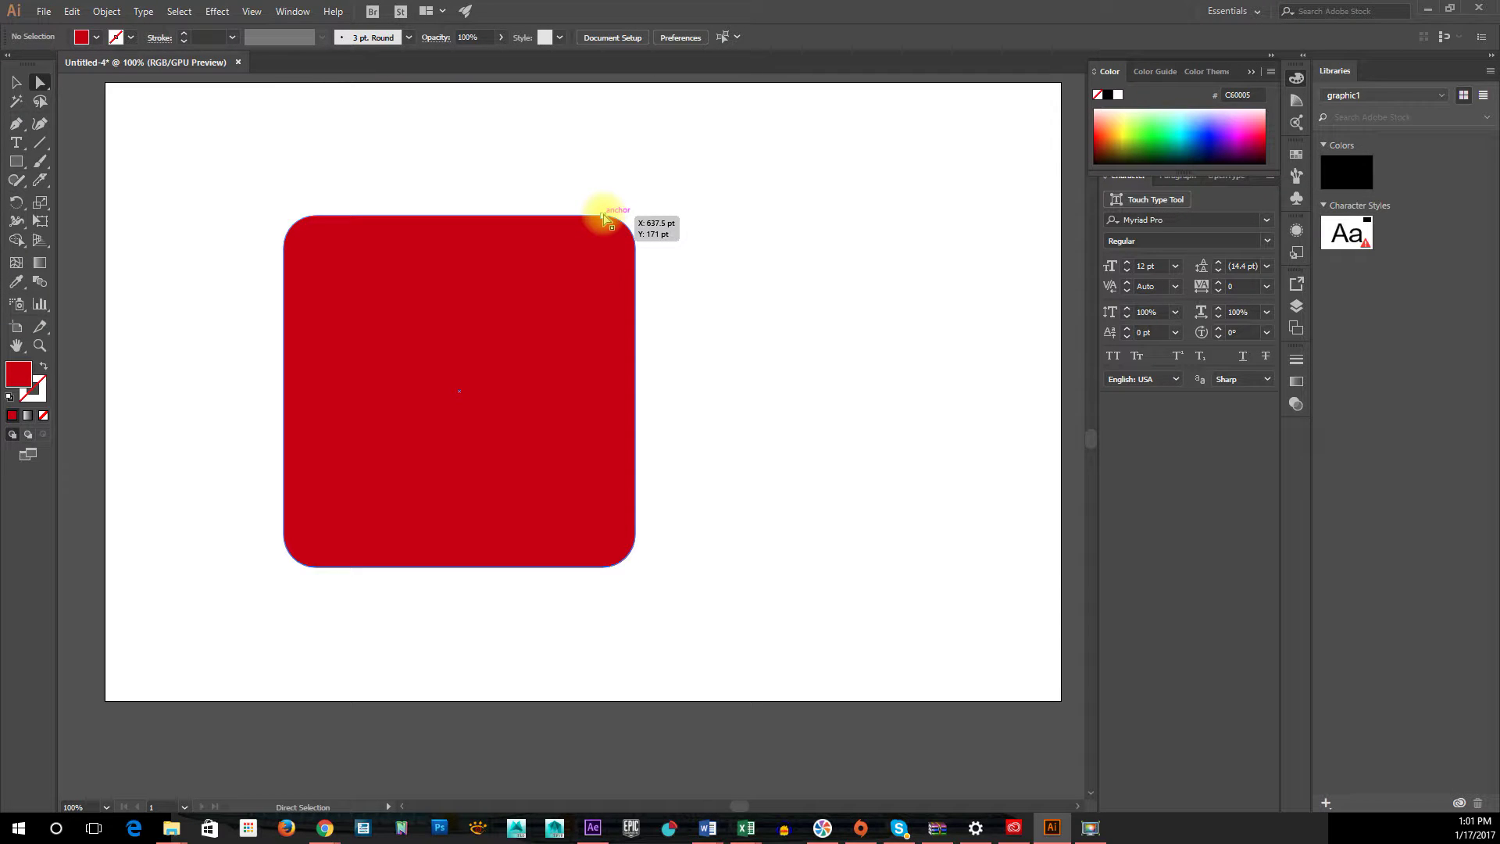
{"action": "left_click_drag", "start_coordinate": [603, 217], "coordinate": [689, 95]}
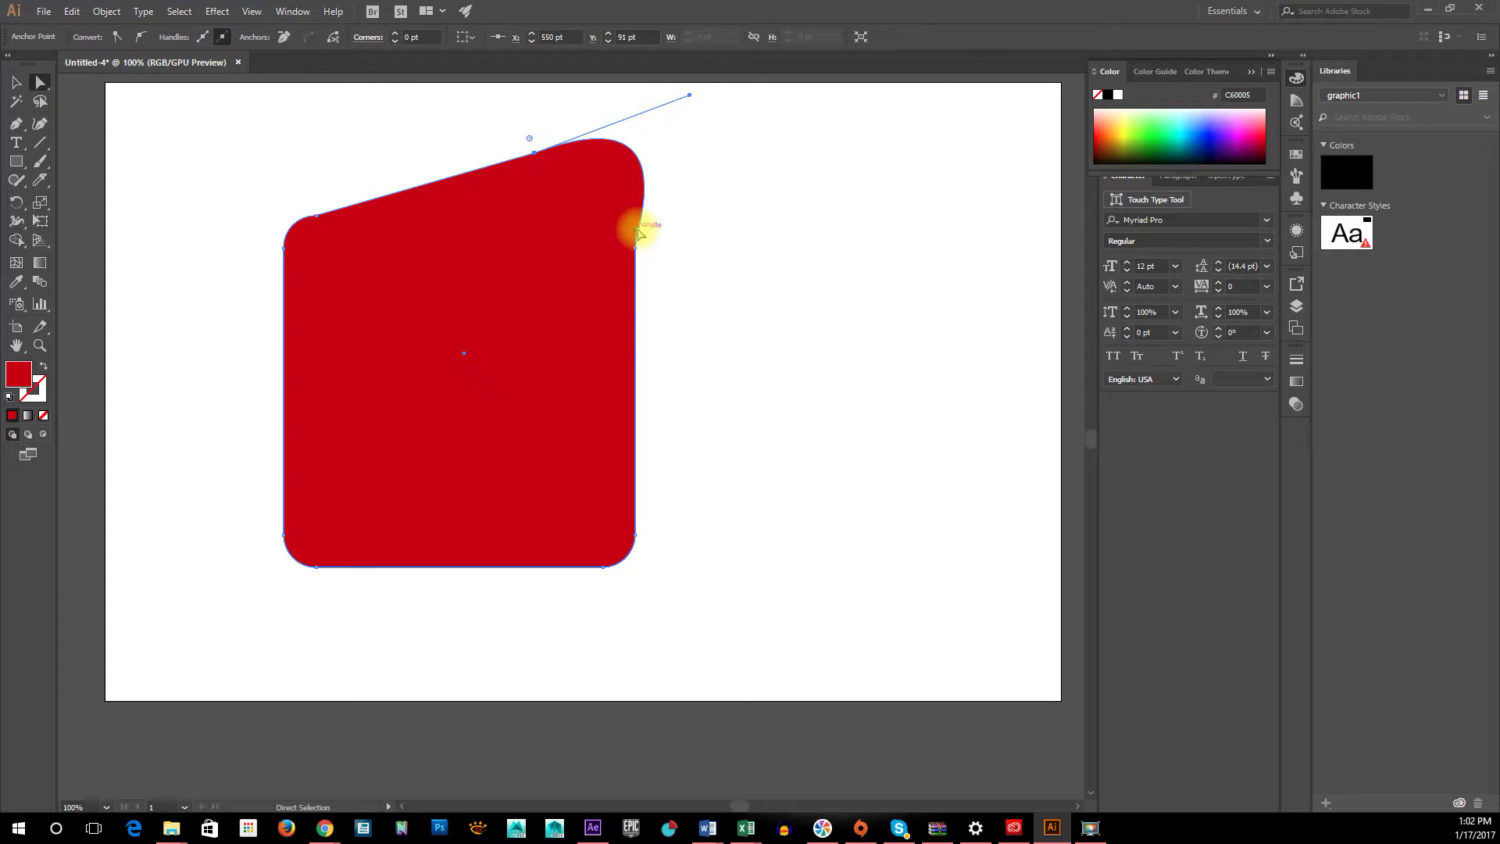
{"action": "left_click_drag", "start_coordinate": [638, 233], "coordinate": [670, 232]}
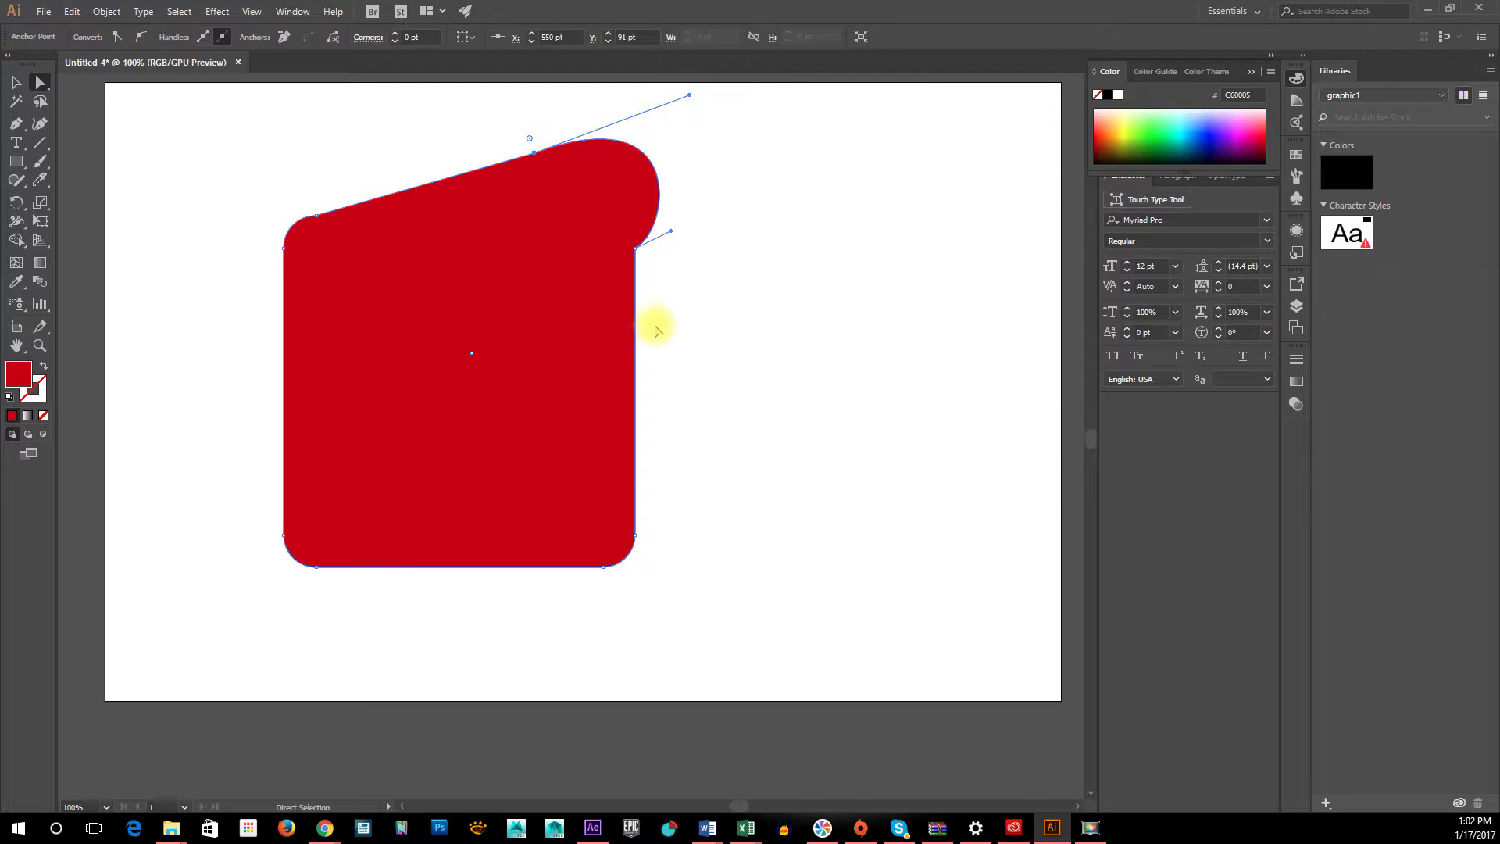
Move the corner's side anchor to about X 666 pt, Y 352 pt and adjust both curve handles to bend the edge inward.
{"action": "left_click_drag", "start_coordinate": [635, 248], "coordinate": [542, 290]}
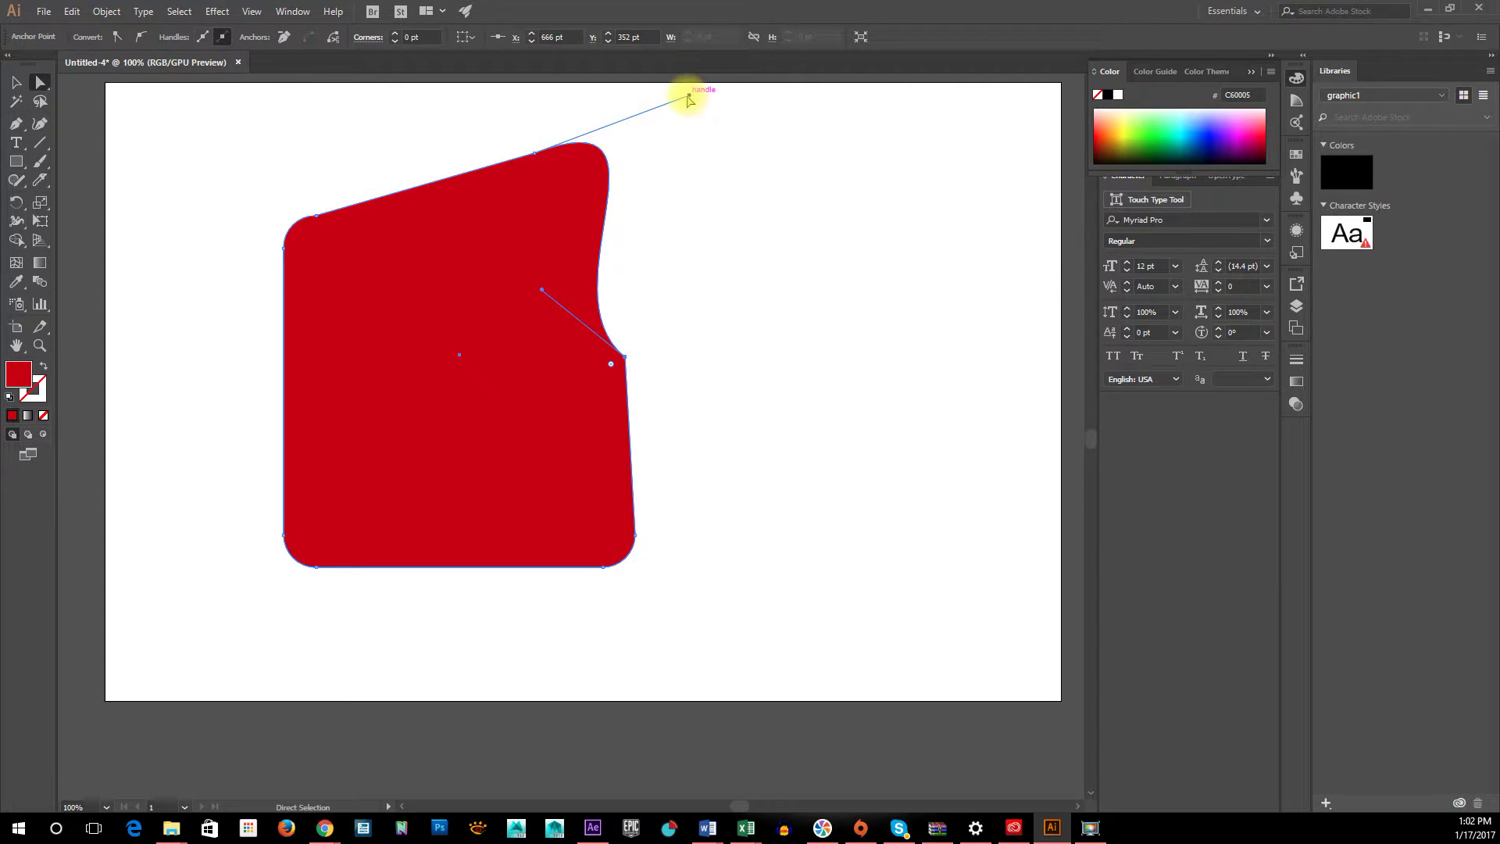
{"action": "left_click_drag", "start_coordinate": [691, 97], "coordinate": [657, 156]}
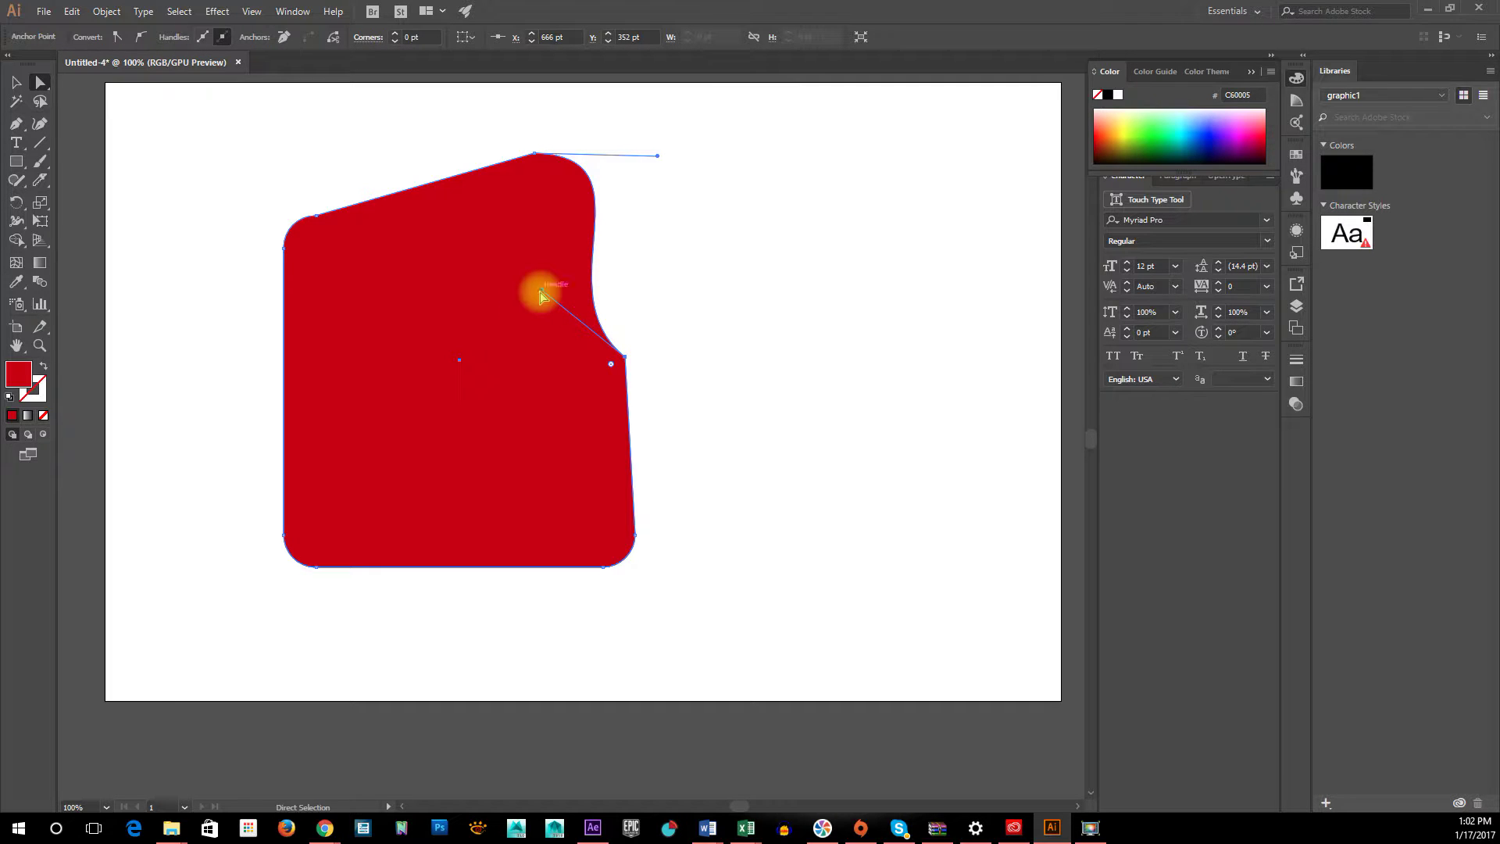
{"action": "left_click_drag", "start_coordinate": [540, 293], "coordinate": [486, 310]}
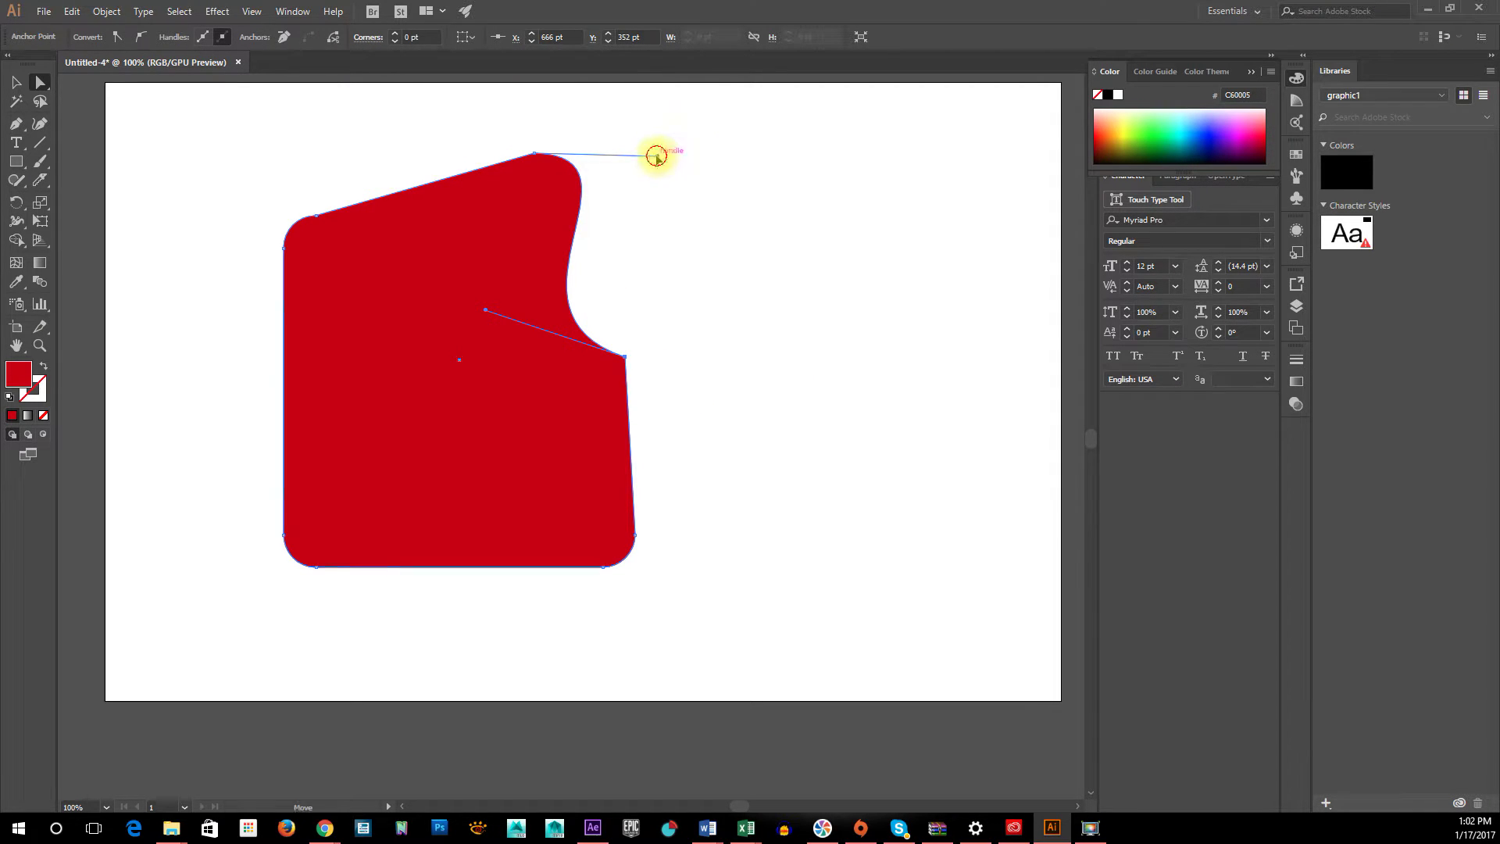
{"action": "mouse_move", "coordinate": [656, 156]}
{"action": "left_mouse_down"}
{"action": "mouse_move", "coordinate": [575, 278]}
{"action": "mouse_move", "coordinate": [636, 158]}
{"action": "mouse_move", "coordinate": [656, 162]}
{"action": "left_mouse_up"}
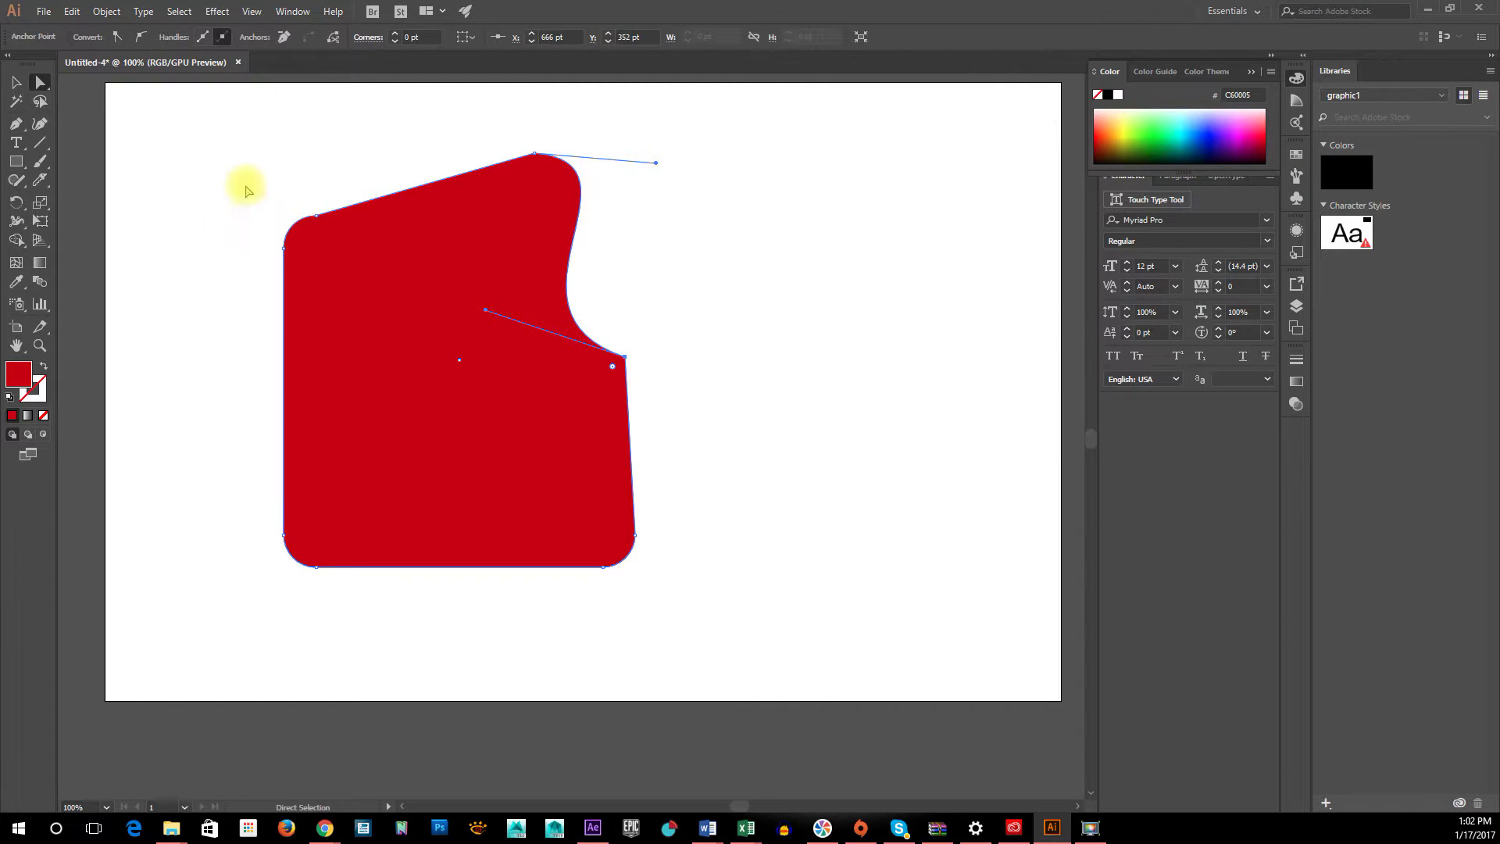
Move the whole shape down and right with the Selection tool, centring it at about X 526 pt, Y 406 pt.
{"action": "left_click", "coordinate": [17, 82]}
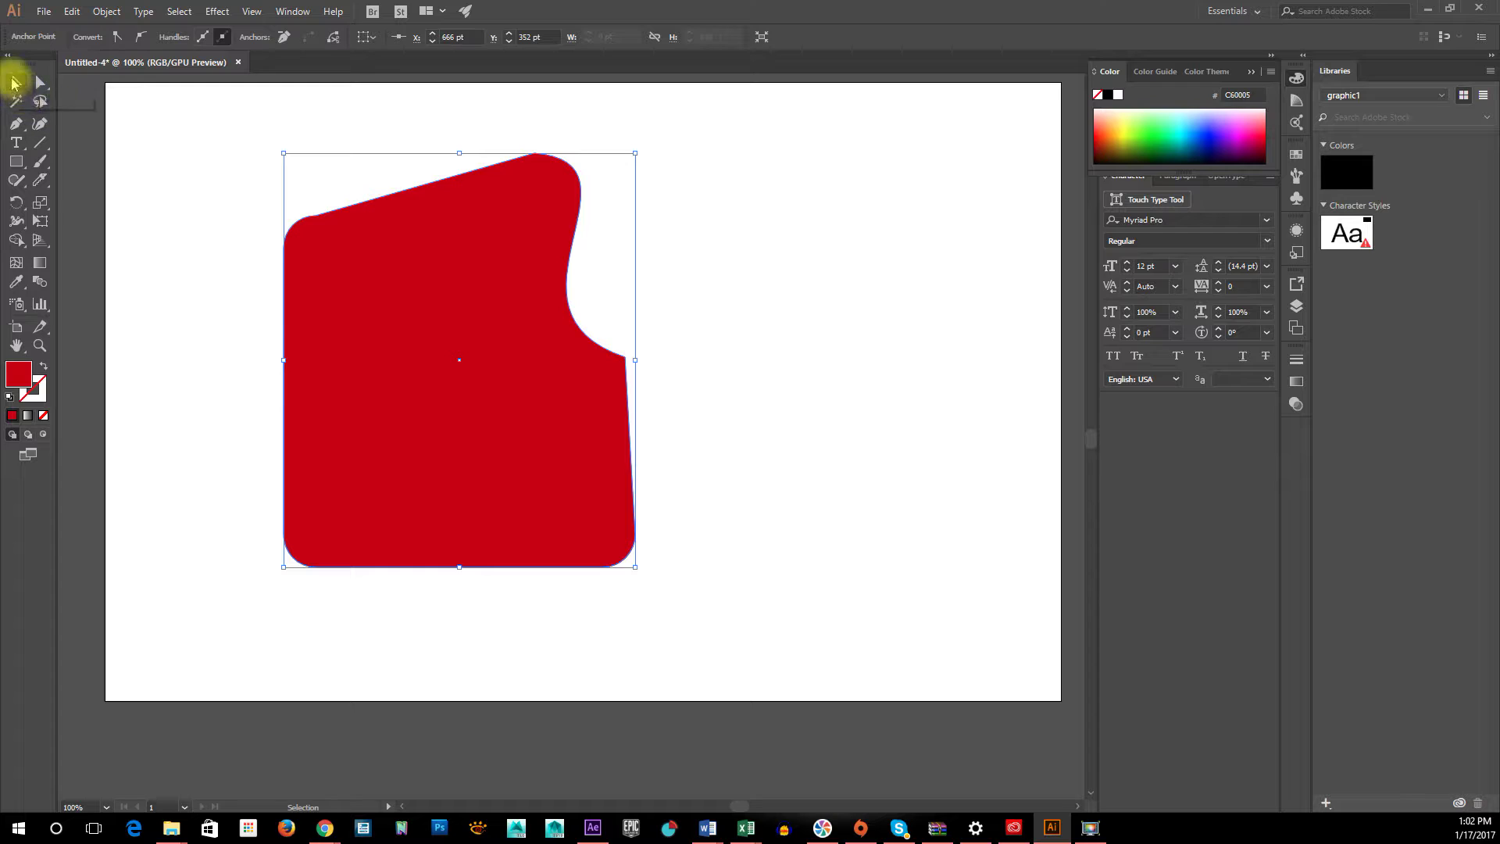
{"action": "left_click", "coordinate": [174, 180]}
{"action": "left_click", "coordinate": [405, 425]}
{"action": "left_click_drag", "start_coordinate": [402, 248], "coordinate": [459, 290]}
Move the whole shape slightly left with Direct Selection, centring it at about X 501 pt, Y 412 pt, and deselect it.
{"action": "left_click", "coordinate": [40, 82]}
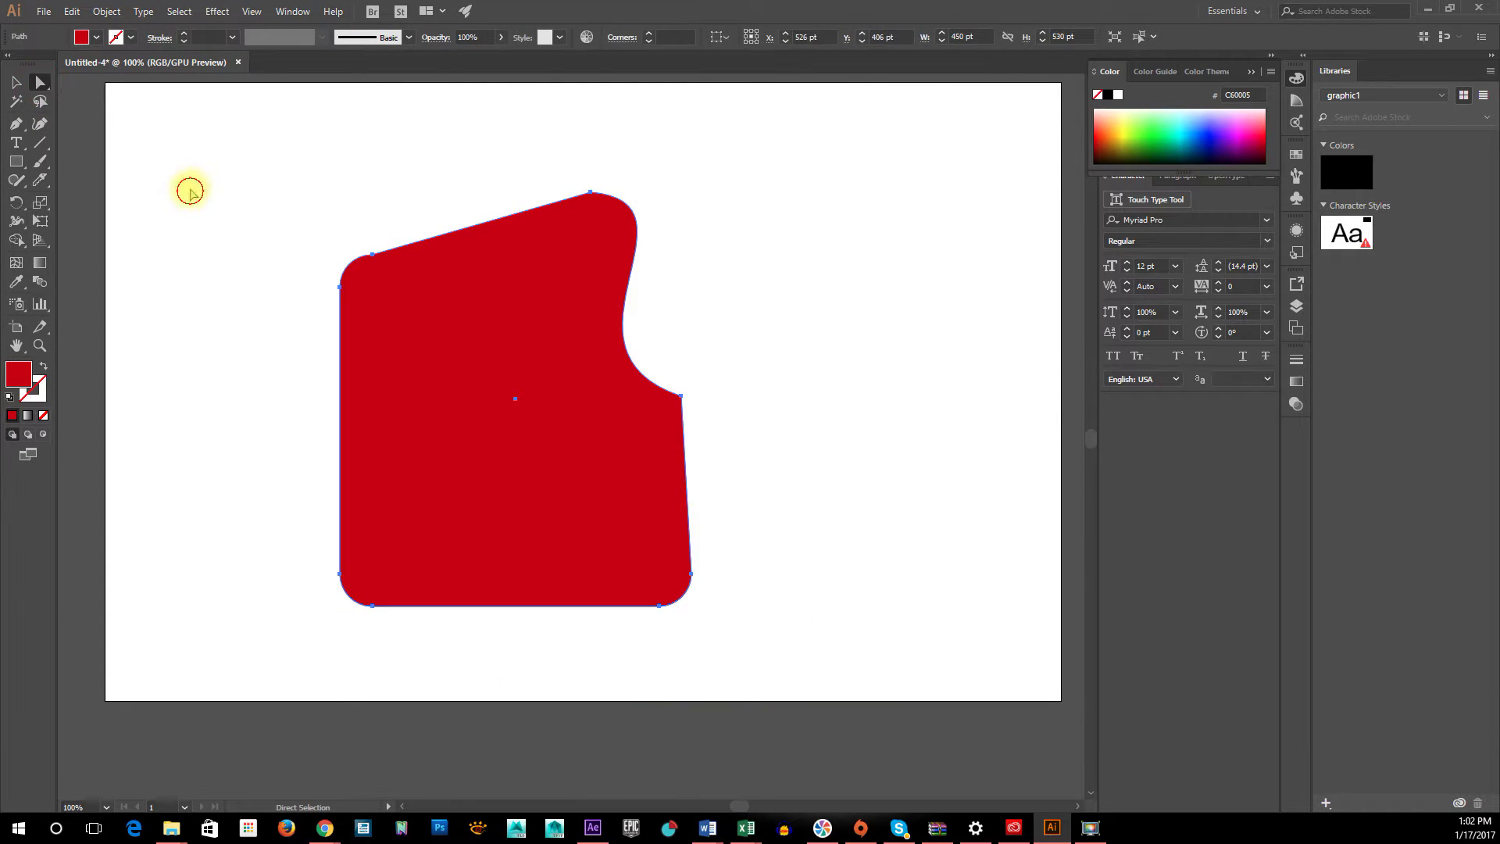
{"action": "left_click", "coordinate": [190, 188]}
{"action": "mouse_move", "coordinate": [497, 348]}
{"action": "left_mouse_down"}
{"action": "mouse_move", "coordinate": [479, 325]}
{"action": "mouse_move", "coordinate": [477, 352]}
{"action": "left_mouse_up"}
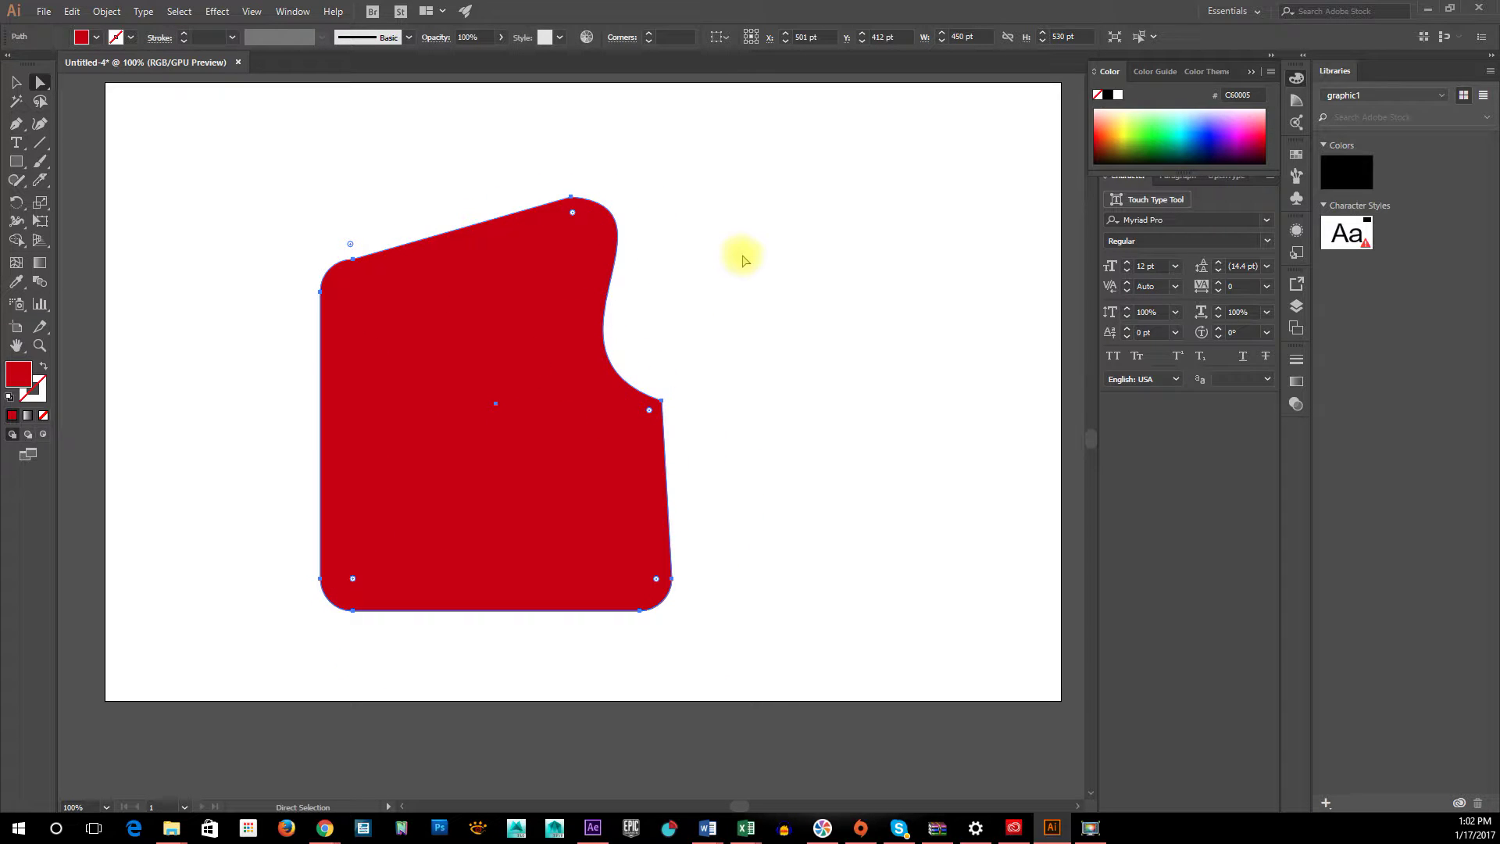
{"action": "left_click", "coordinate": [610, 183]}
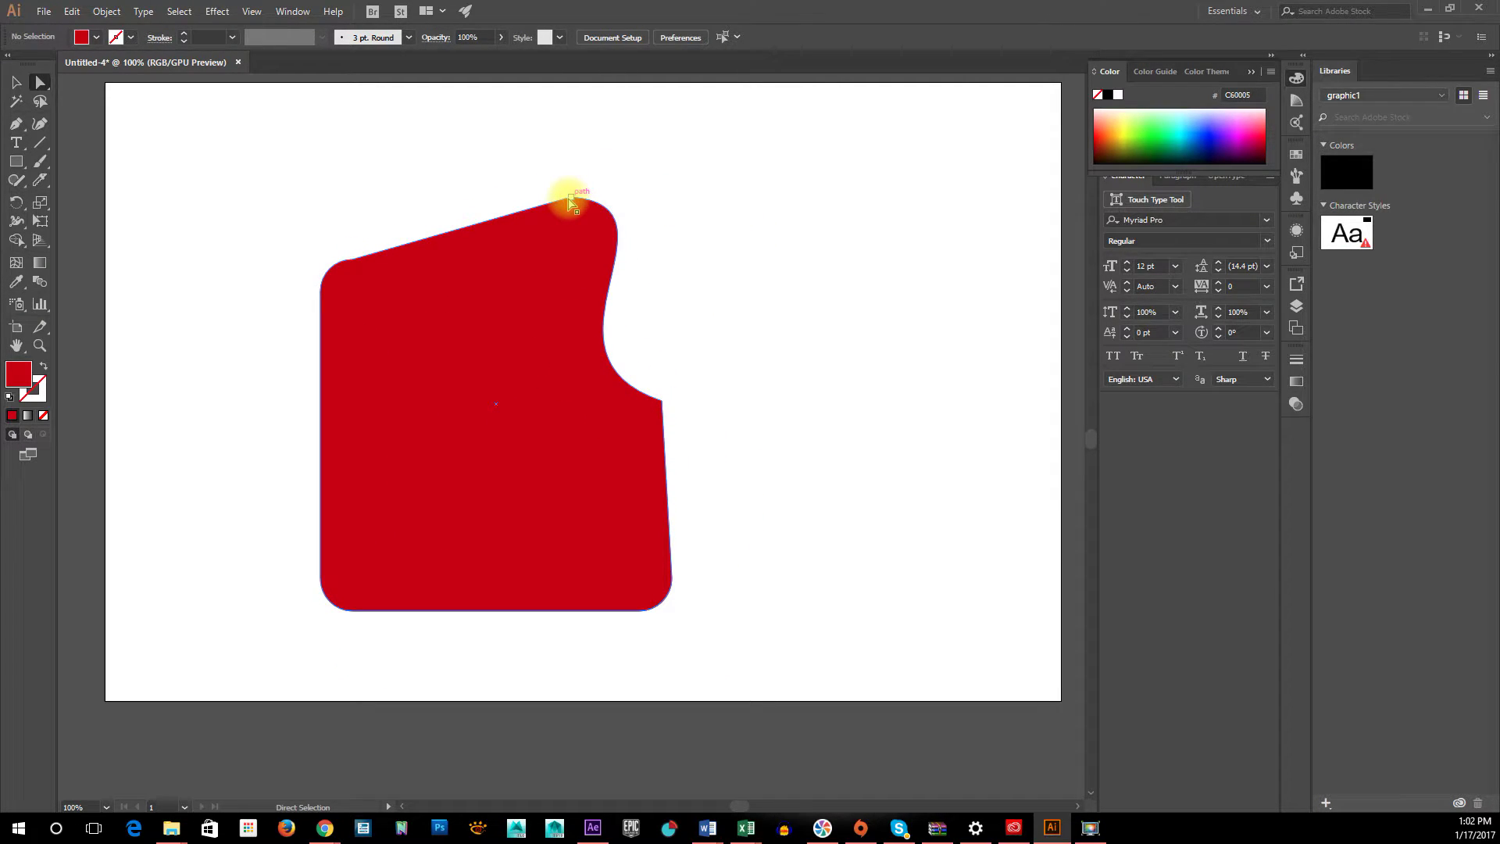
Reshape the top edge to run nearly level, with its right anchor at about X 643 pt, Y 180 pt, and lengthen that anchor's handle.
{"action": "left_click", "coordinate": [570, 201]}
{"action": "left_click_drag", "start_coordinate": [573, 199], "coordinate": [604, 256]}
{"action": "left_click_drag", "start_coordinate": [476, 264], "coordinate": [477, 223]}
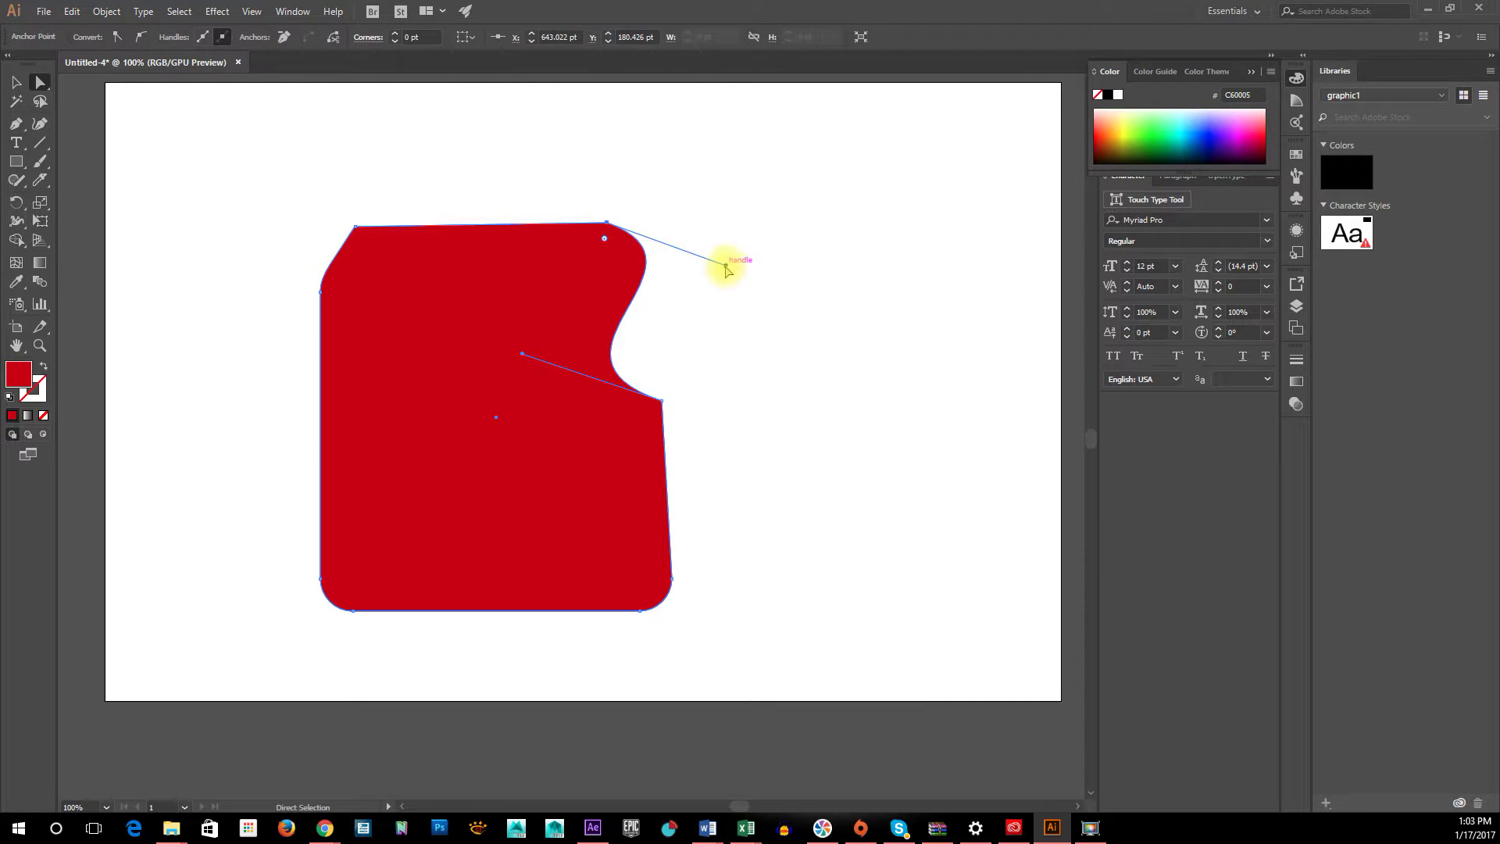
{"action": "mouse_move", "coordinate": [726, 268]}
{"action": "left_mouse_down"}
{"action": "mouse_move", "coordinate": [681, 297]}
{"action": "mouse_move", "coordinate": [674, 258]}
{"action": "mouse_move", "coordinate": [737, 272]}
{"action": "left_mouse_up"}
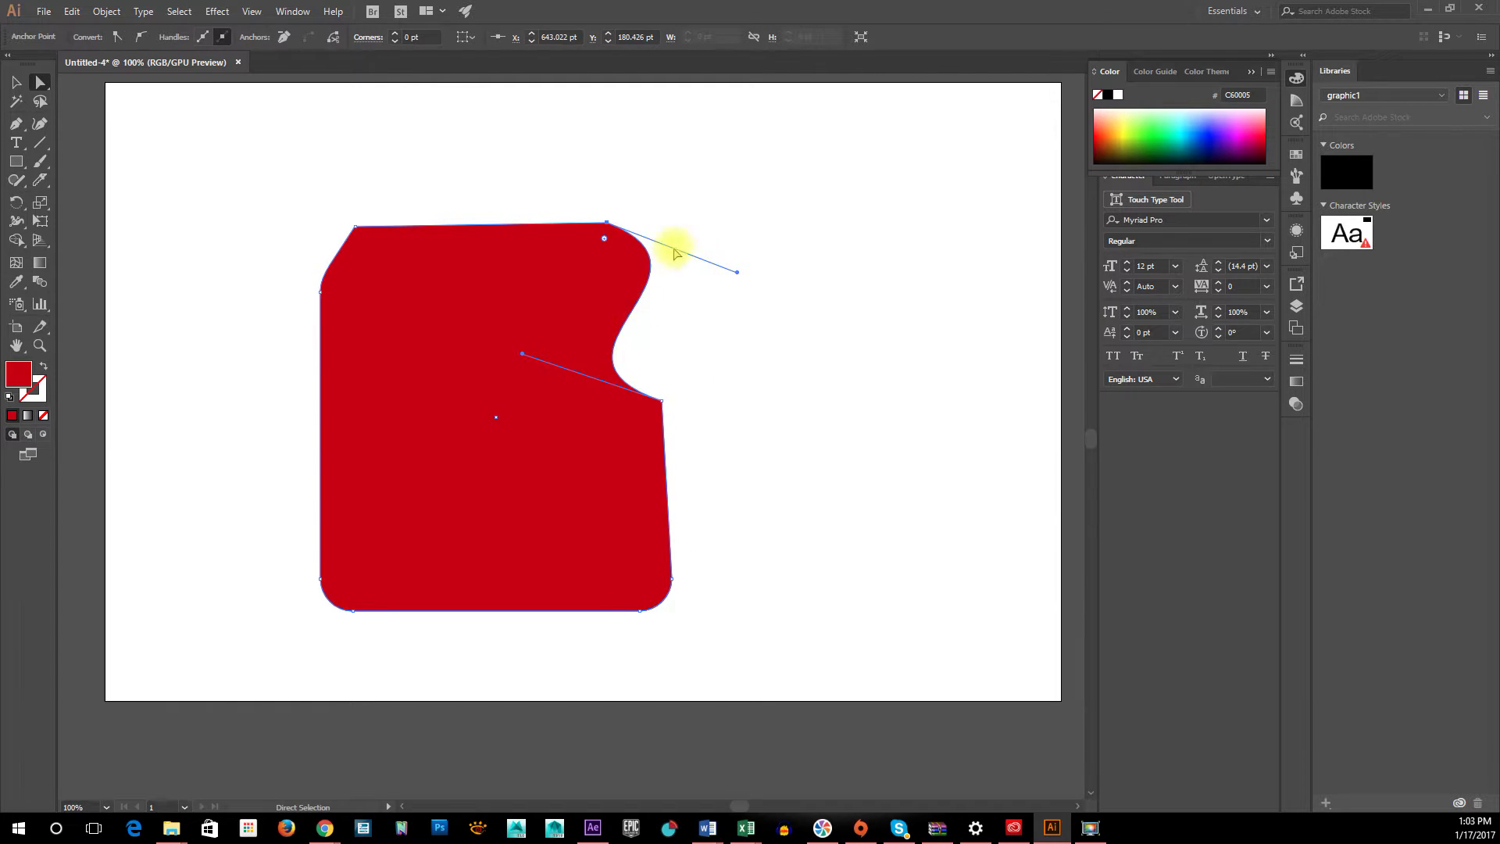
Select the whole reshaped square with the Selection tool and delete it.
{"action": "left_click", "coordinate": [487, 364]}
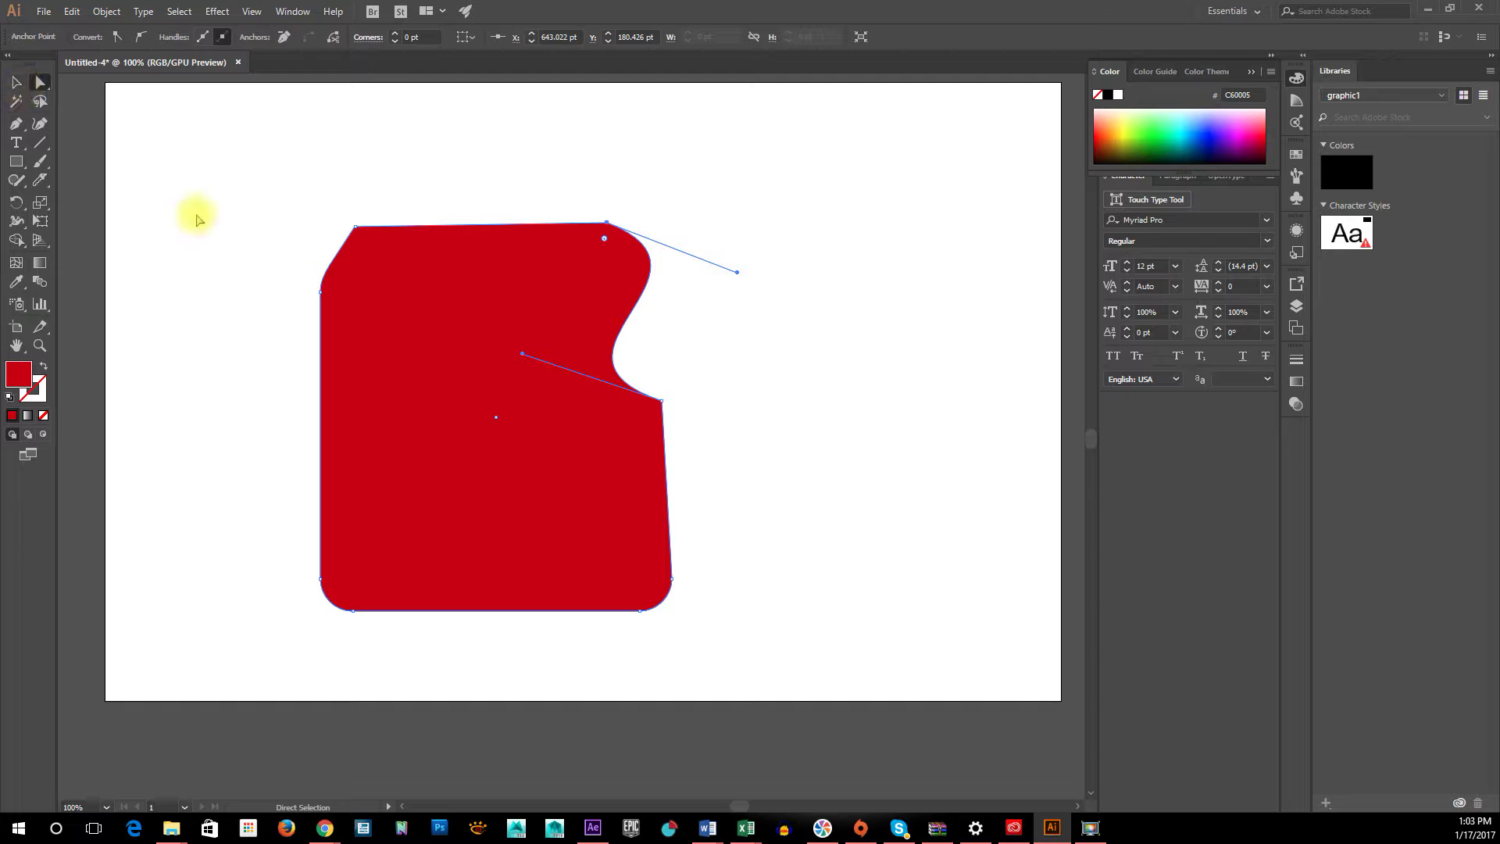
{"action": "left_click", "coordinate": [414, 328]}
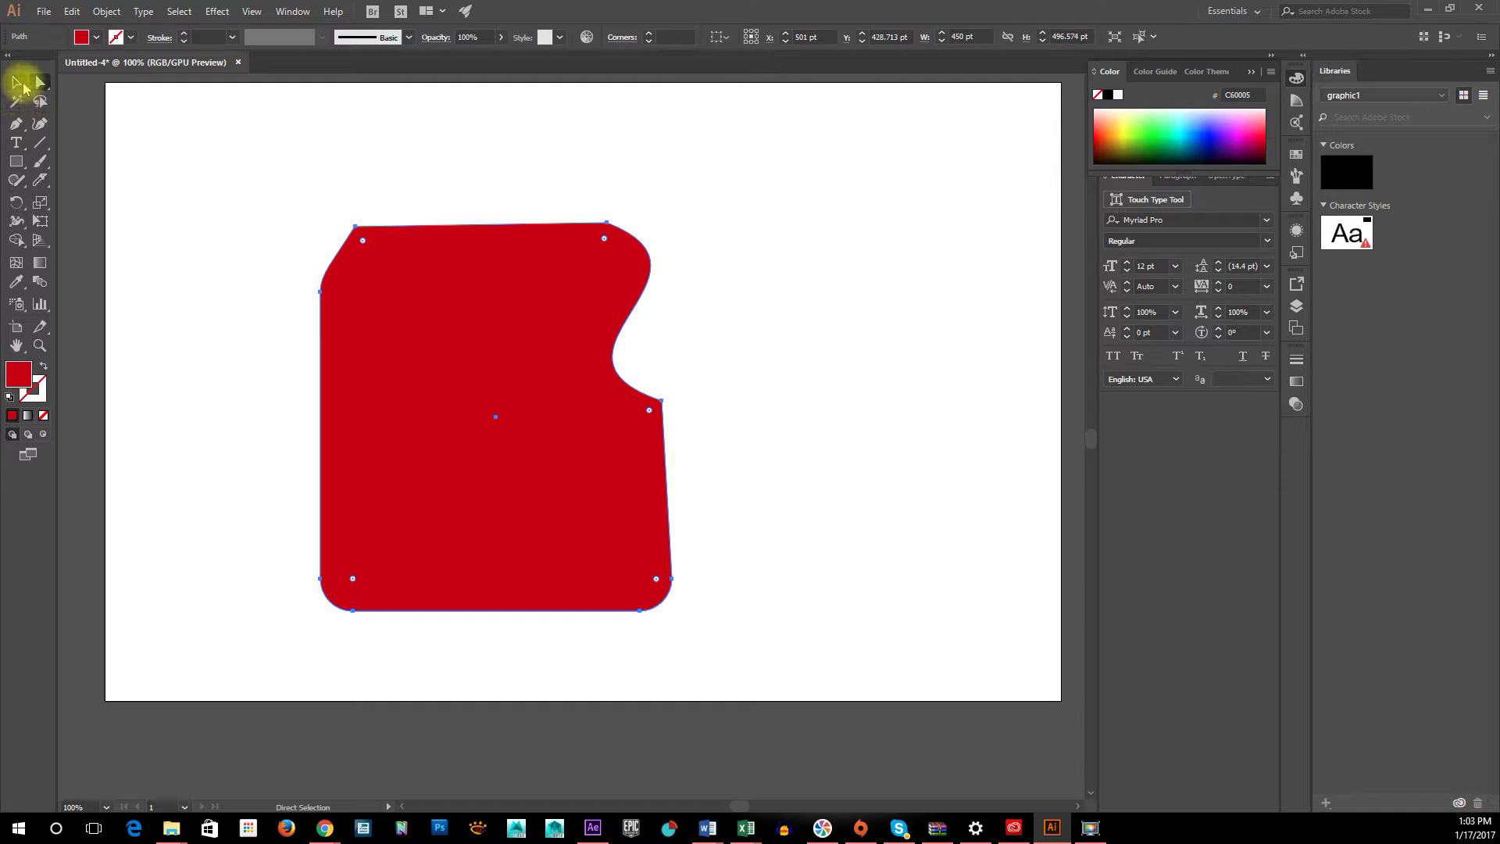
{"action": "left_click", "coordinate": [16, 82]}
{"action": "left_click", "coordinate": [402, 316]}
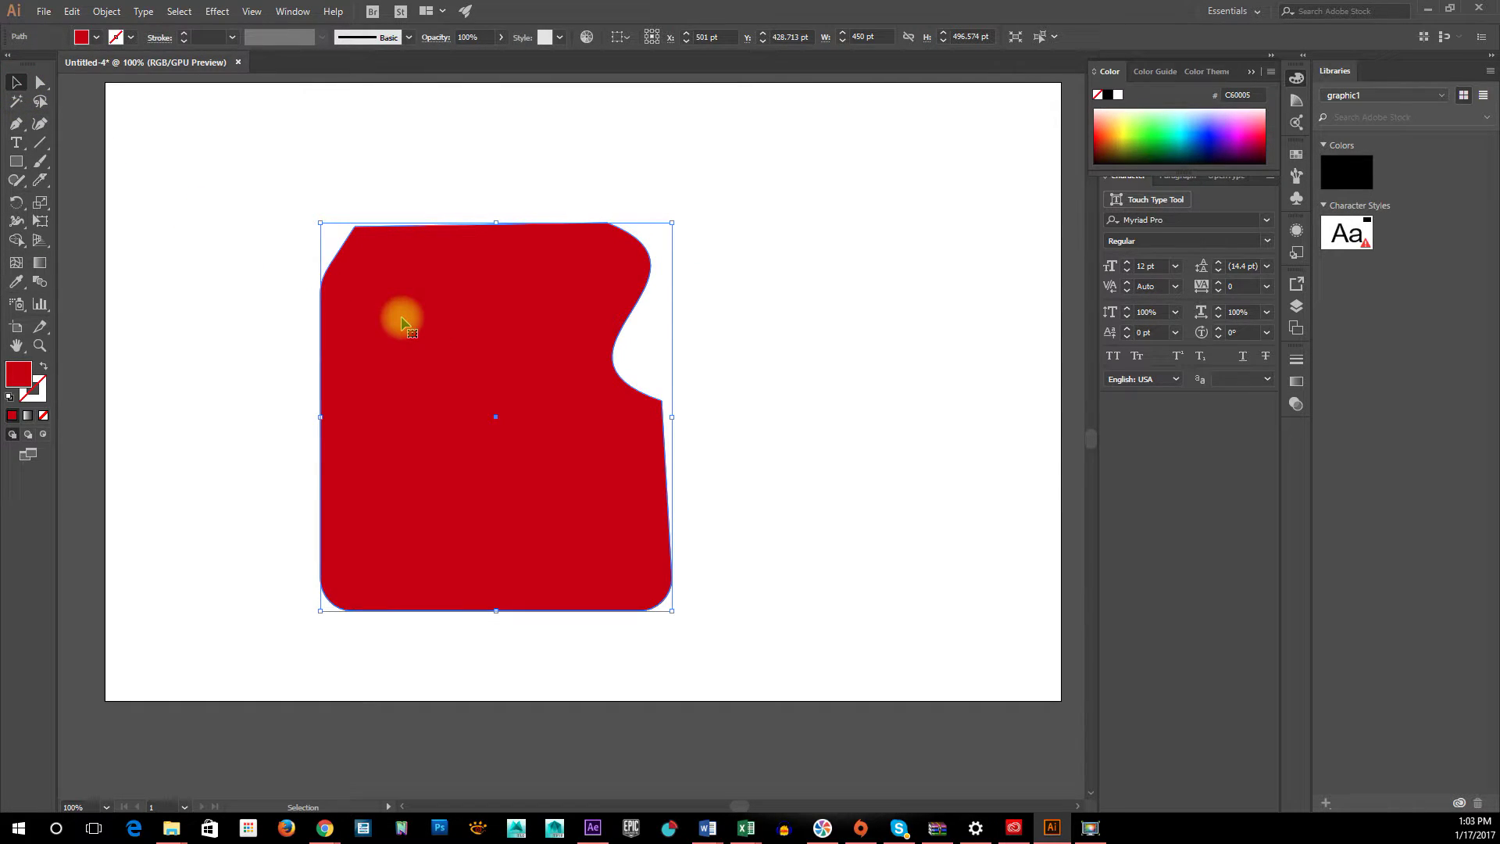
{"action": "key", "text": "Delete"}
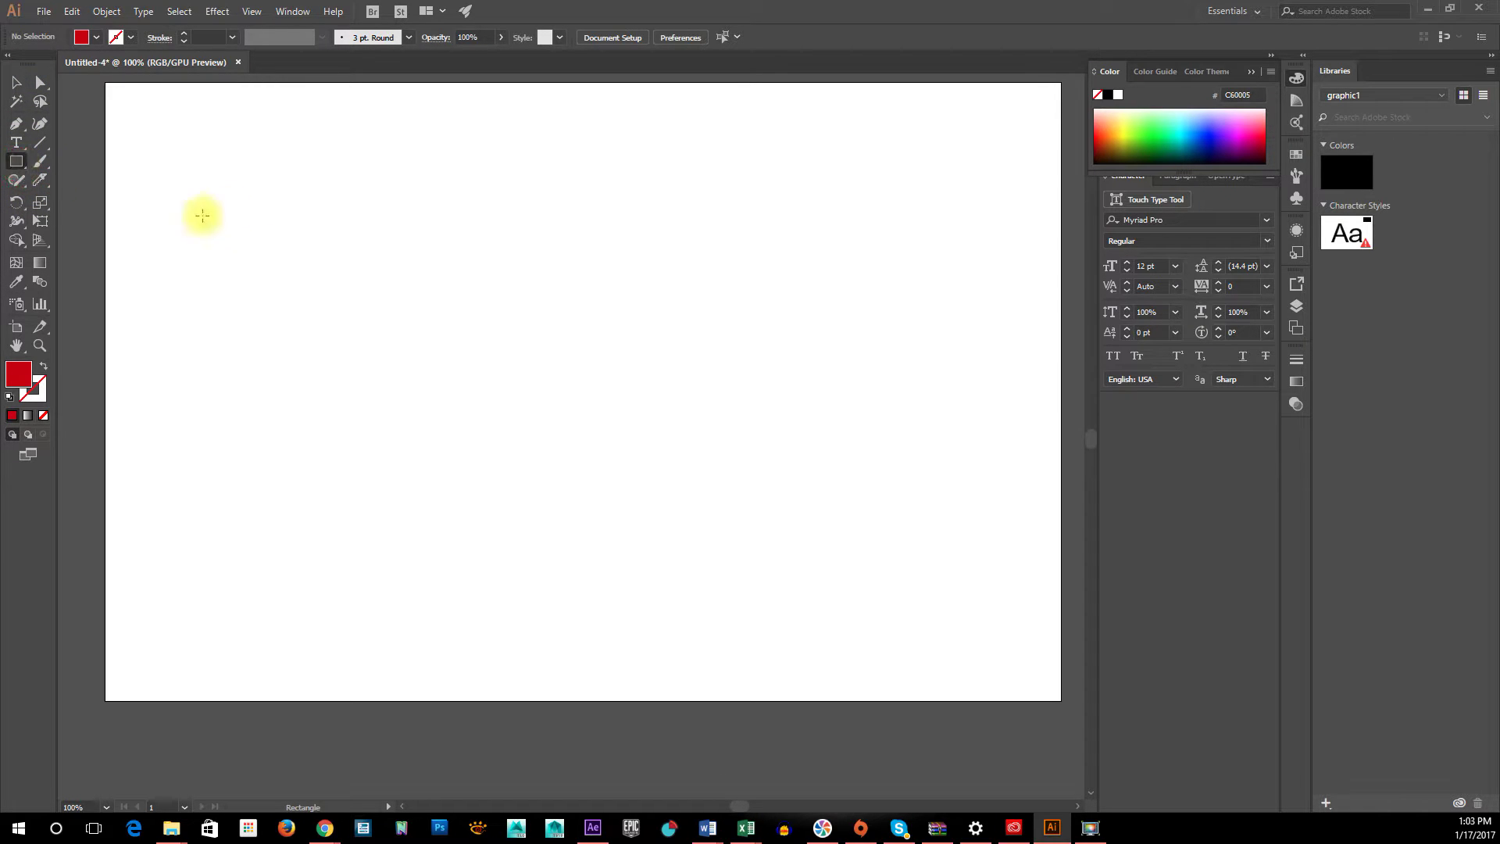
Draw a circle about 269 pt across in the artboard's upper left, and stretch it downward into an ellipse about 421 pt tall.
{"action": "left_click_drag", "start_coordinate": [16, 169], "coordinate": [93, 200]}
{"action": "left_click_drag", "start_coordinate": [221, 189], "coordinate": [431, 399]}
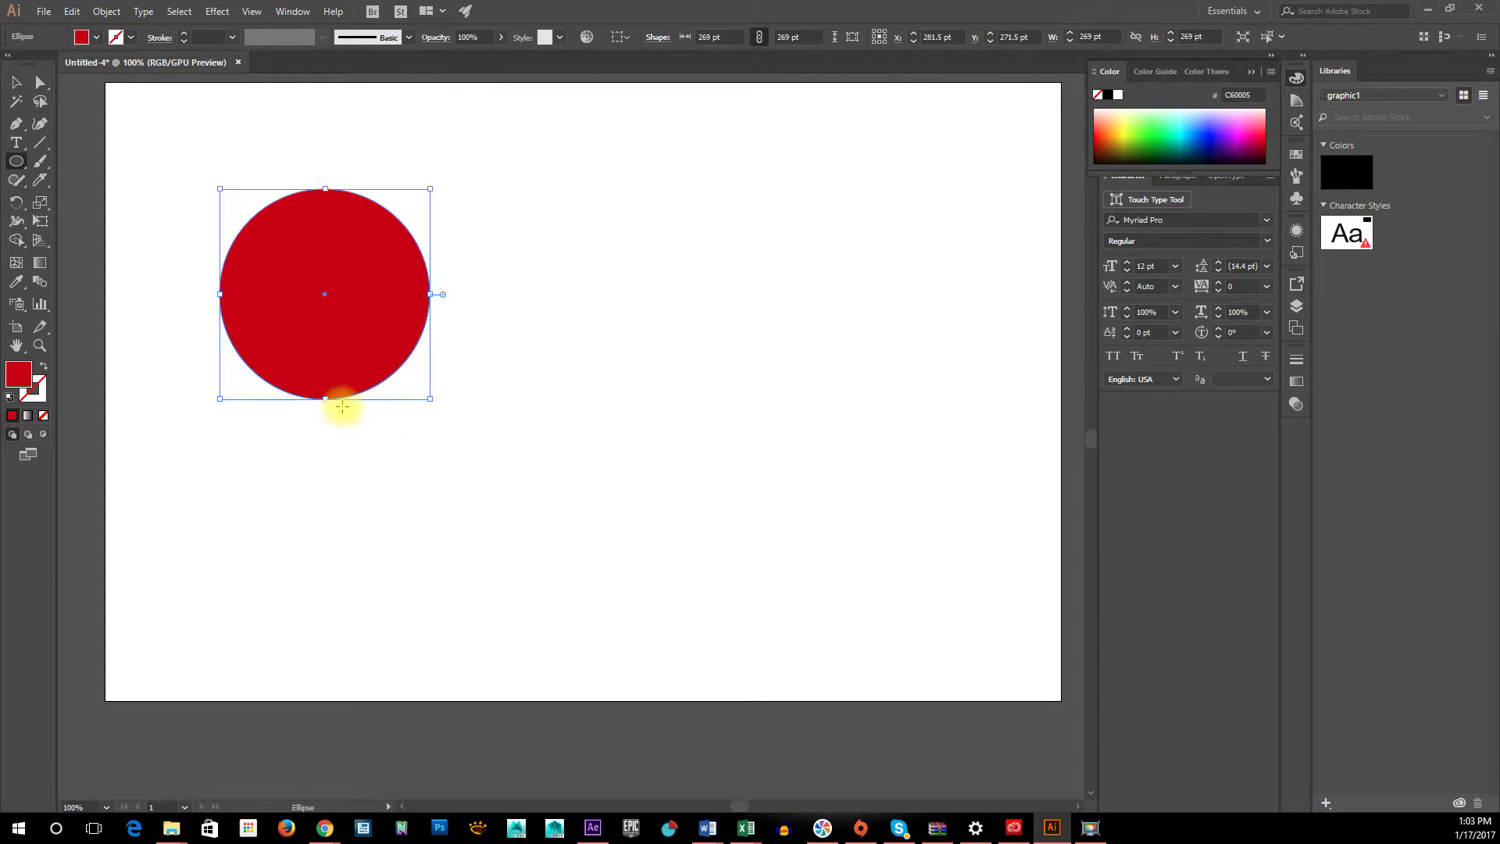
{"action": "left_click_drag", "start_coordinate": [327, 400], "coordinate": [325, 518]}
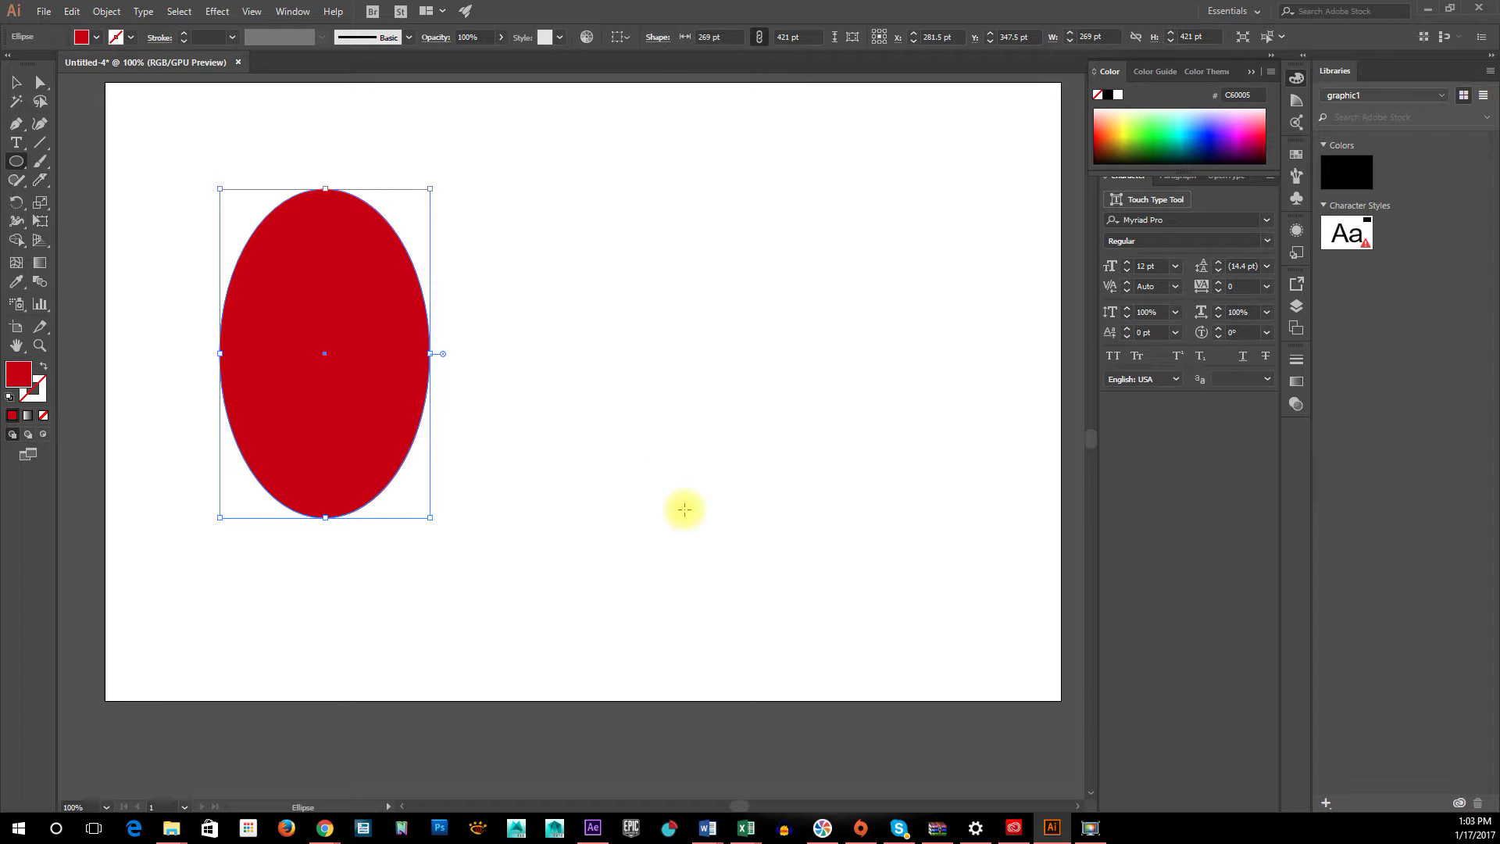
Try opening a pie wedge in the ellipse's right side, and undo it.
{"action": "left_click_drag", "start_coordinate": [443, 353], "coordinate": [488, 504]}
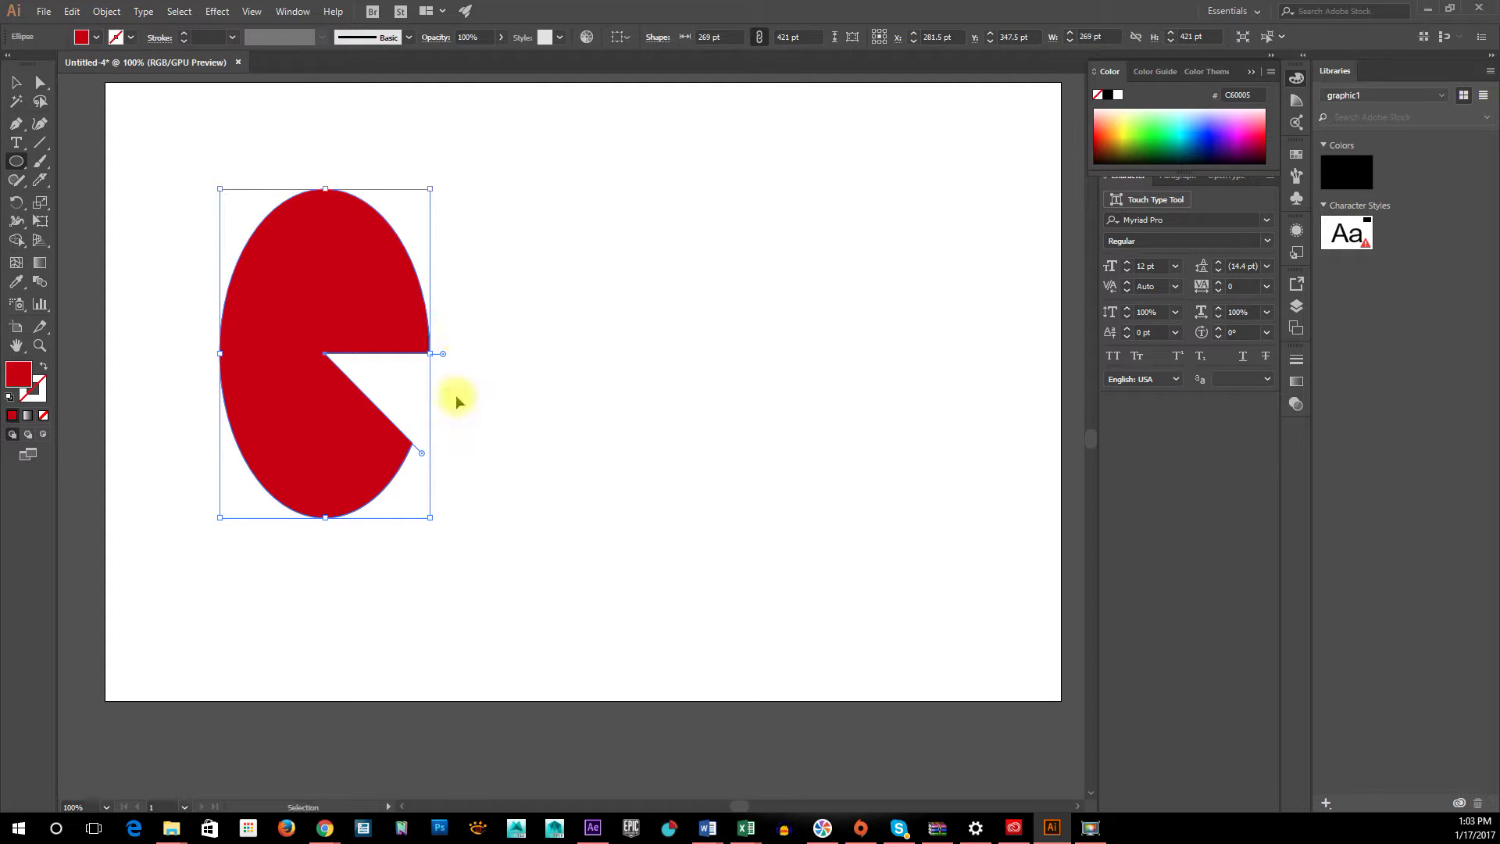
{"action": "key", "text": "ctrl+z"}
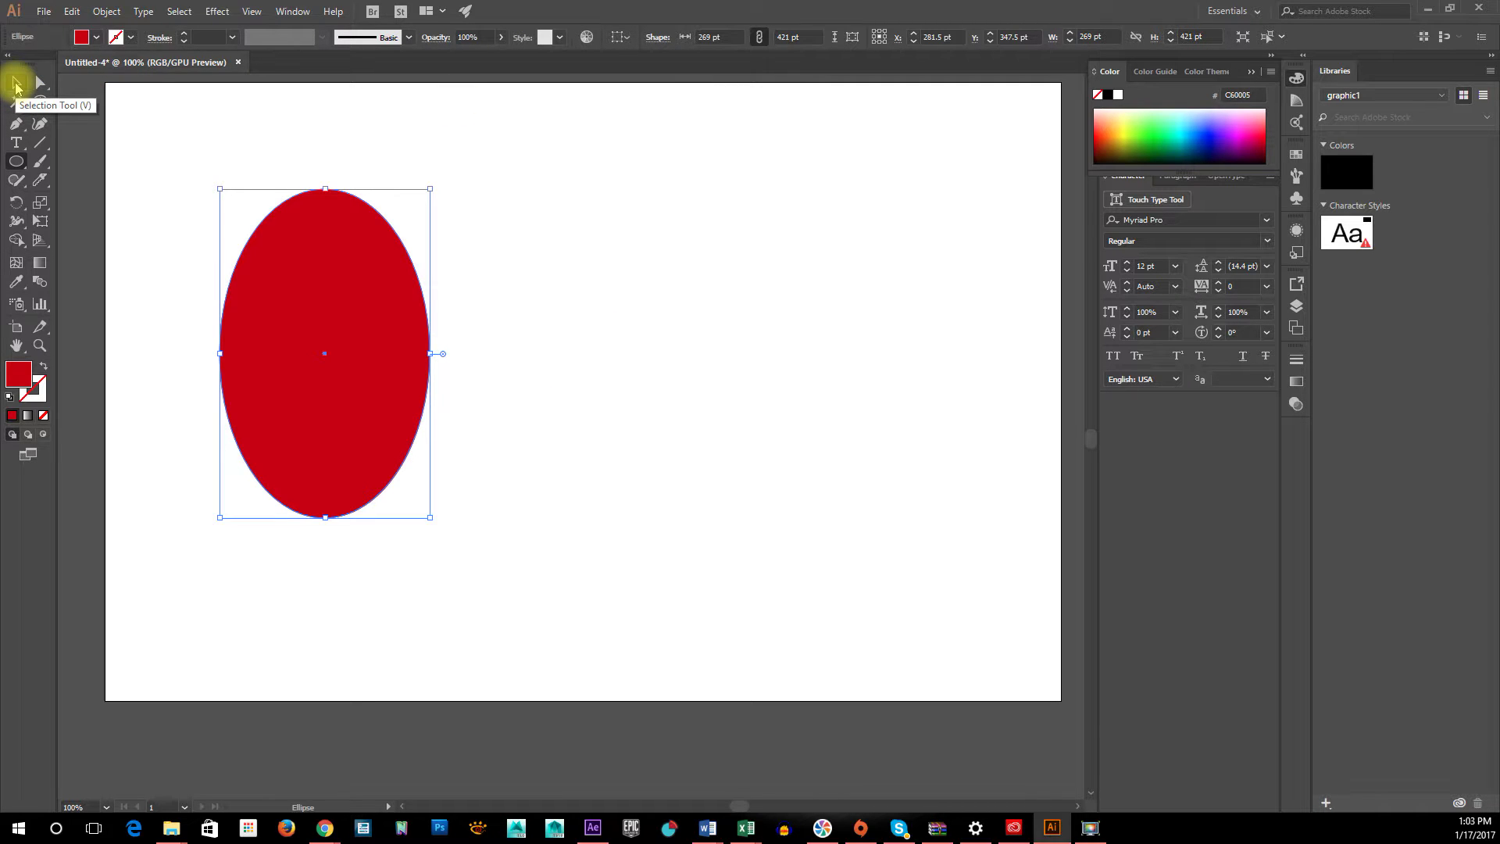
Draw a tilted hexagon about 316 pt wide and 313 pt high beside the ellipse, and round its corners.
{"action": "left_click", "coordinate": [20, 172]}
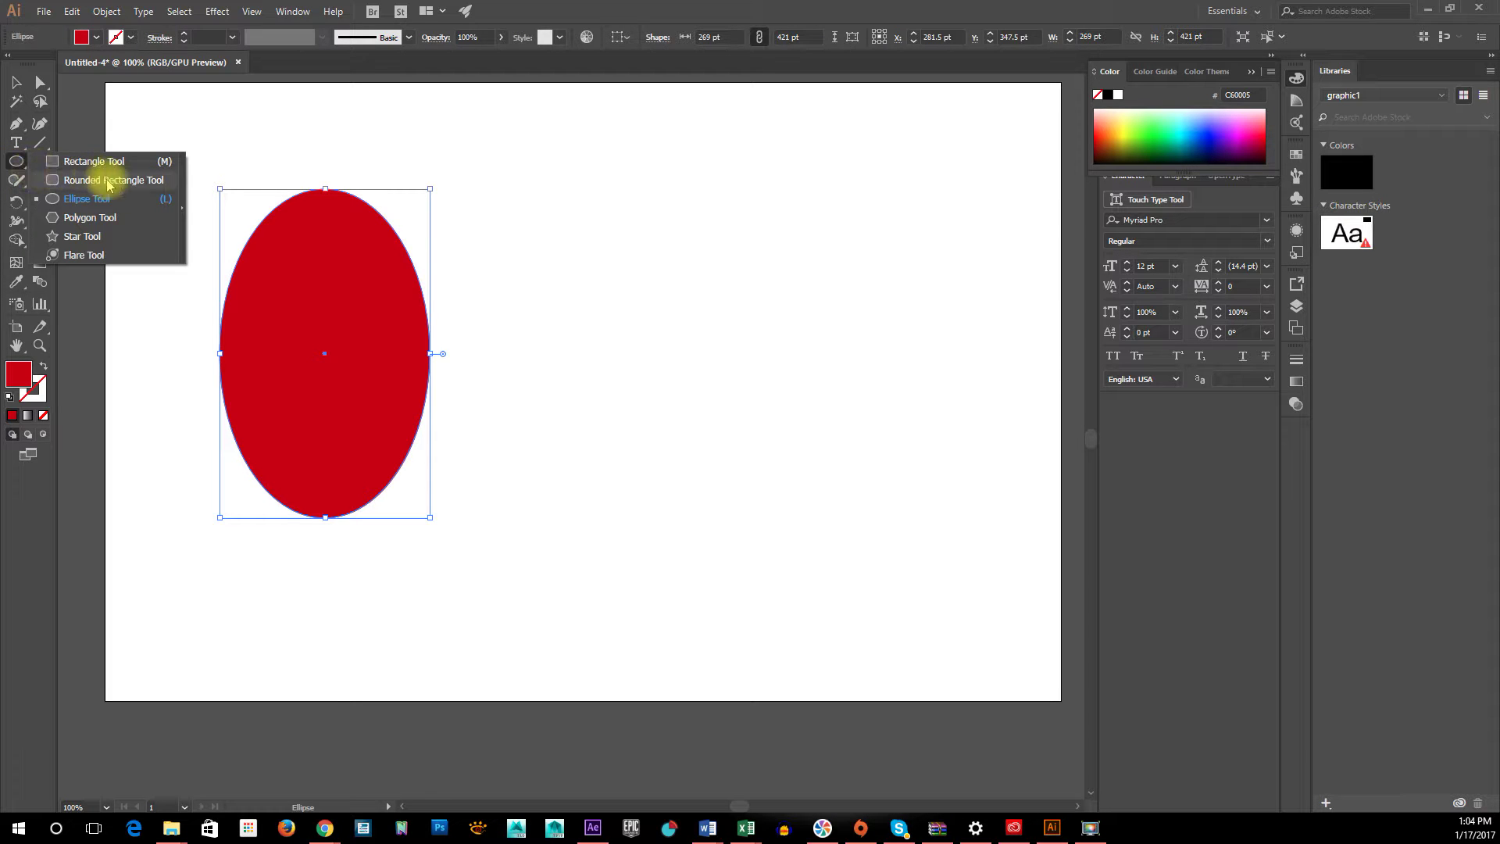
{"action": "left_click", "coordinate": [122, 226]}
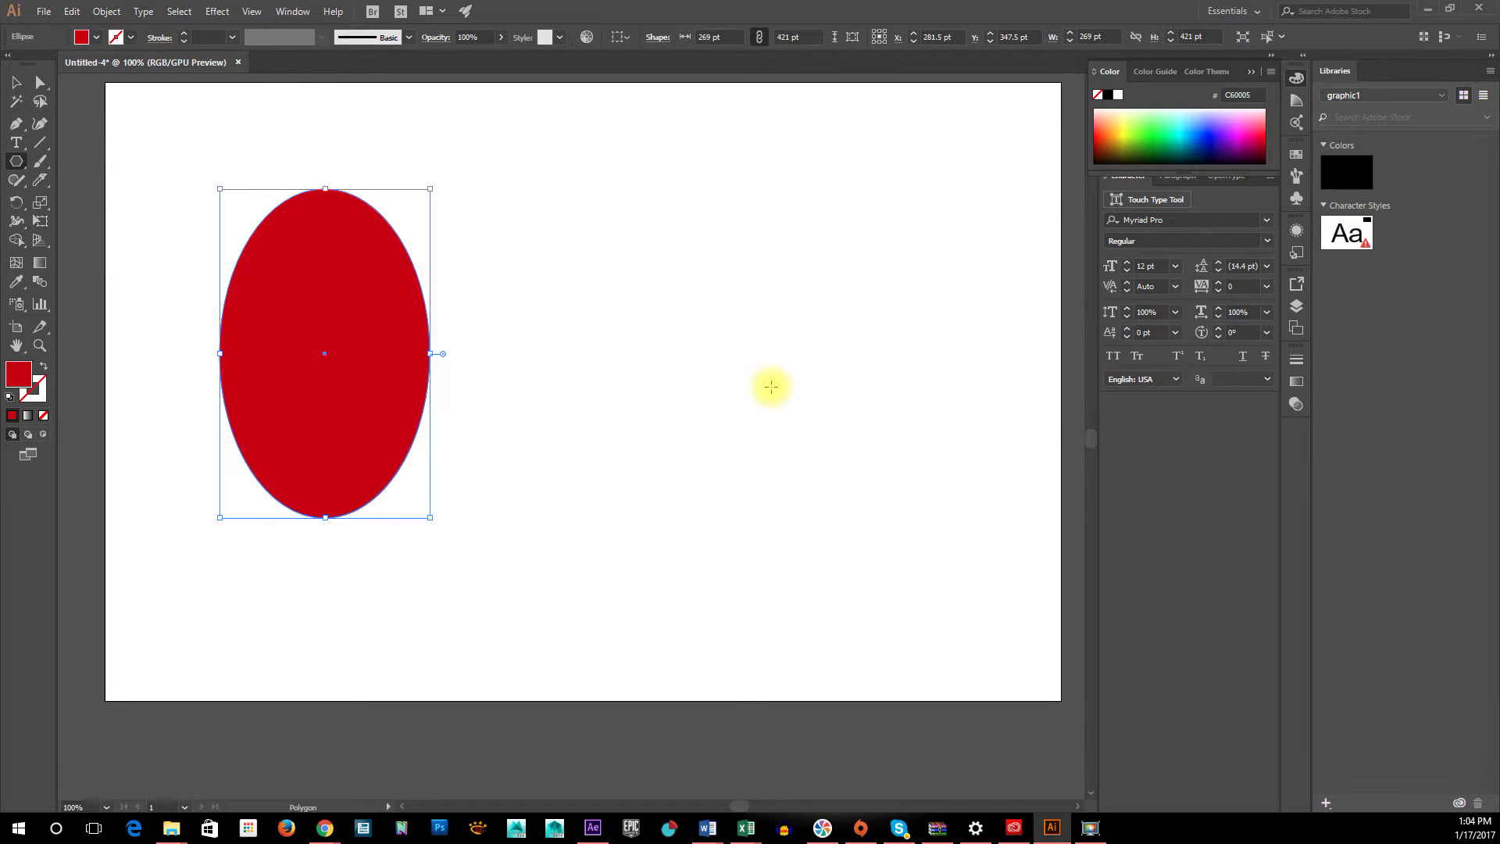
{"action": "left_click_drag", "start_coordinate": [635, 280], "coordinate": [758, 311]}
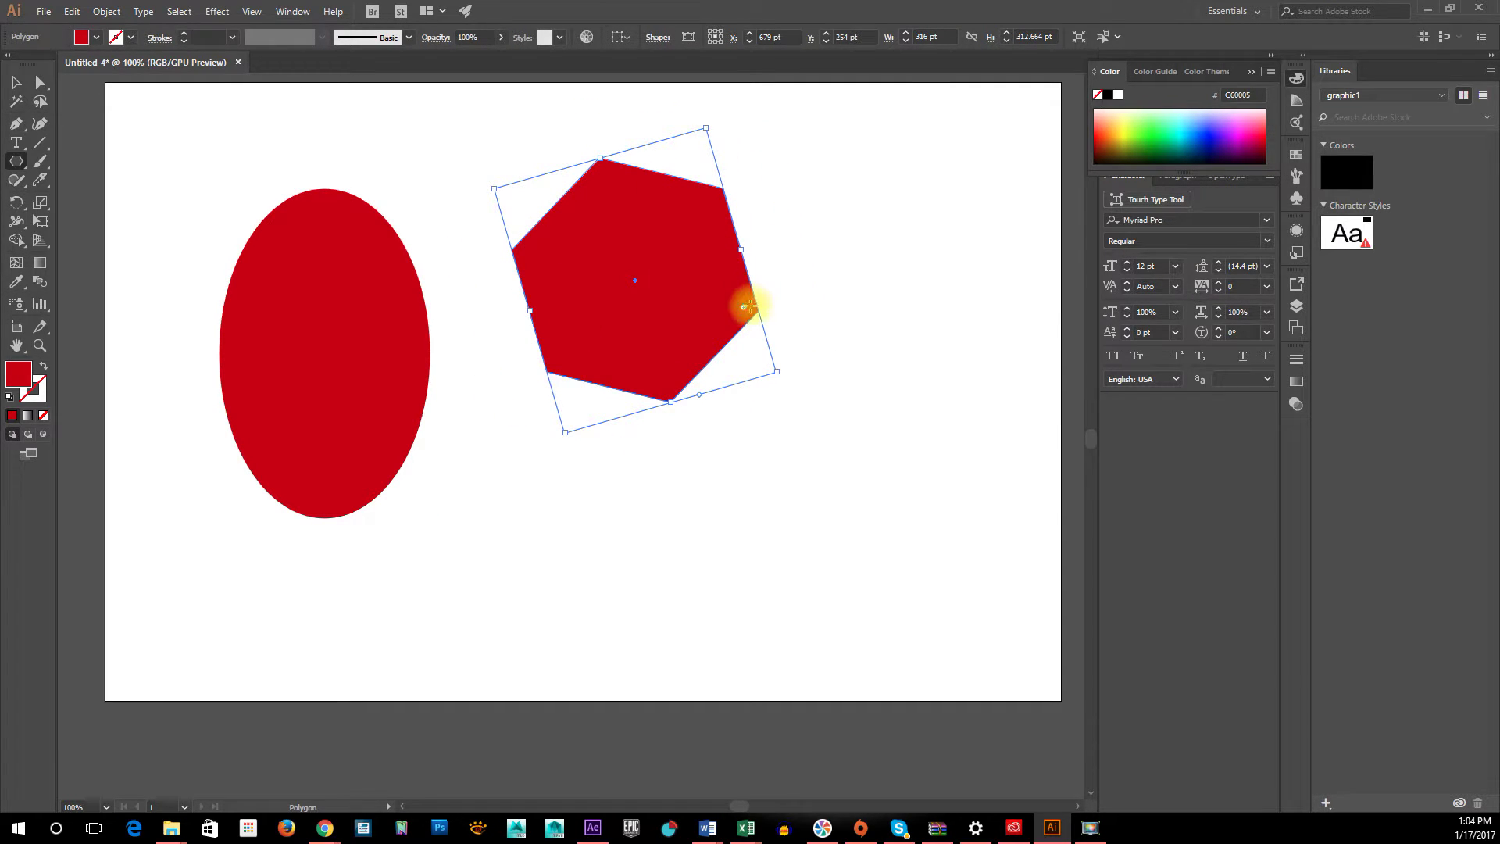
{"action": "left_click_drag", "start_coordinate": [747, 311], "coordinate": [692, 335]}
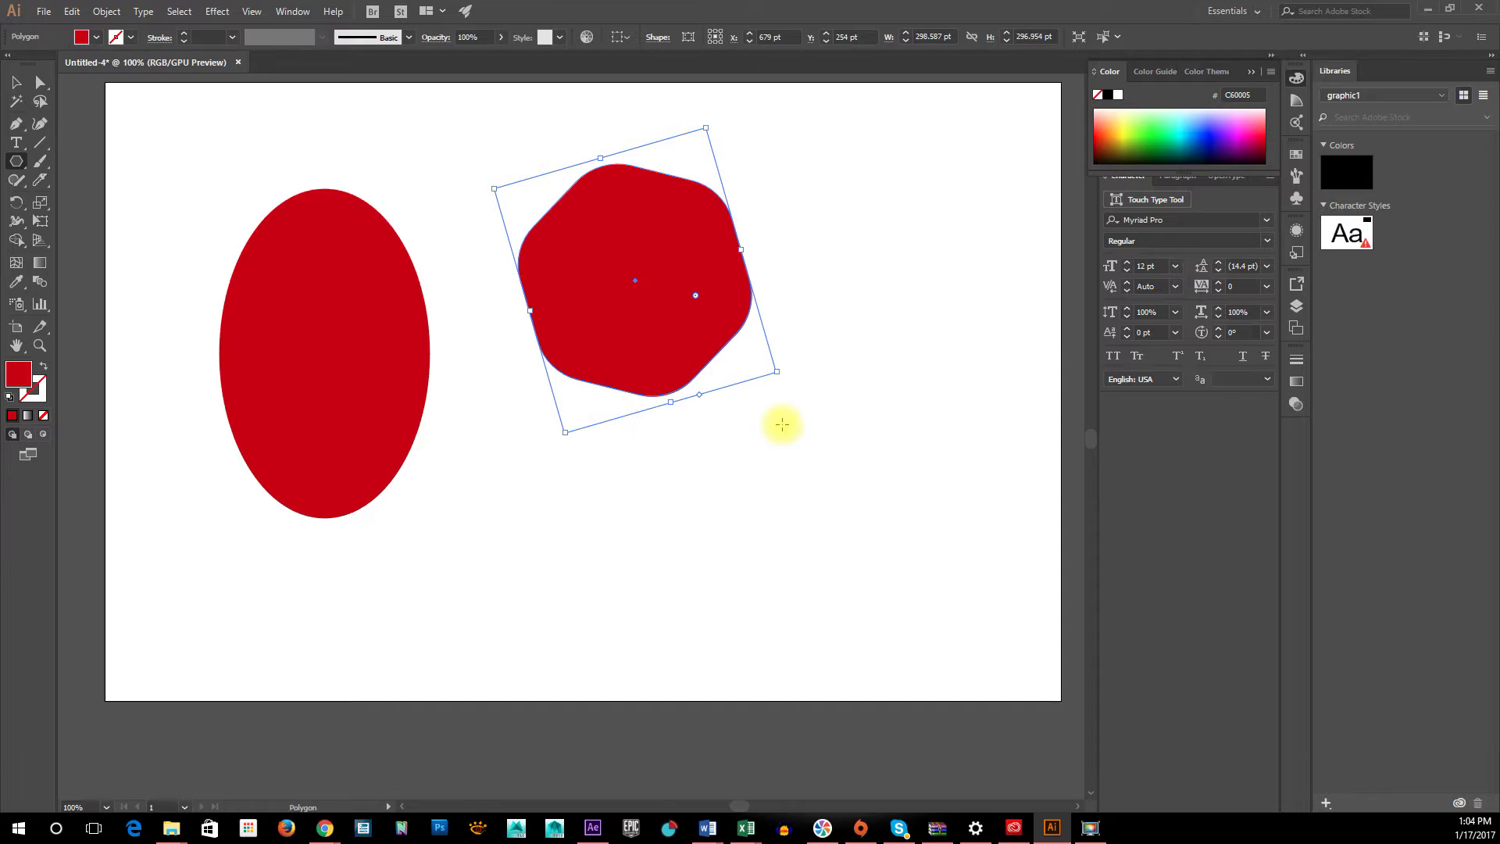
Delete the rounded hexagon and the ellipse to empty the artboard.
{"action": "left_click", "coordinate": [15, 84]}
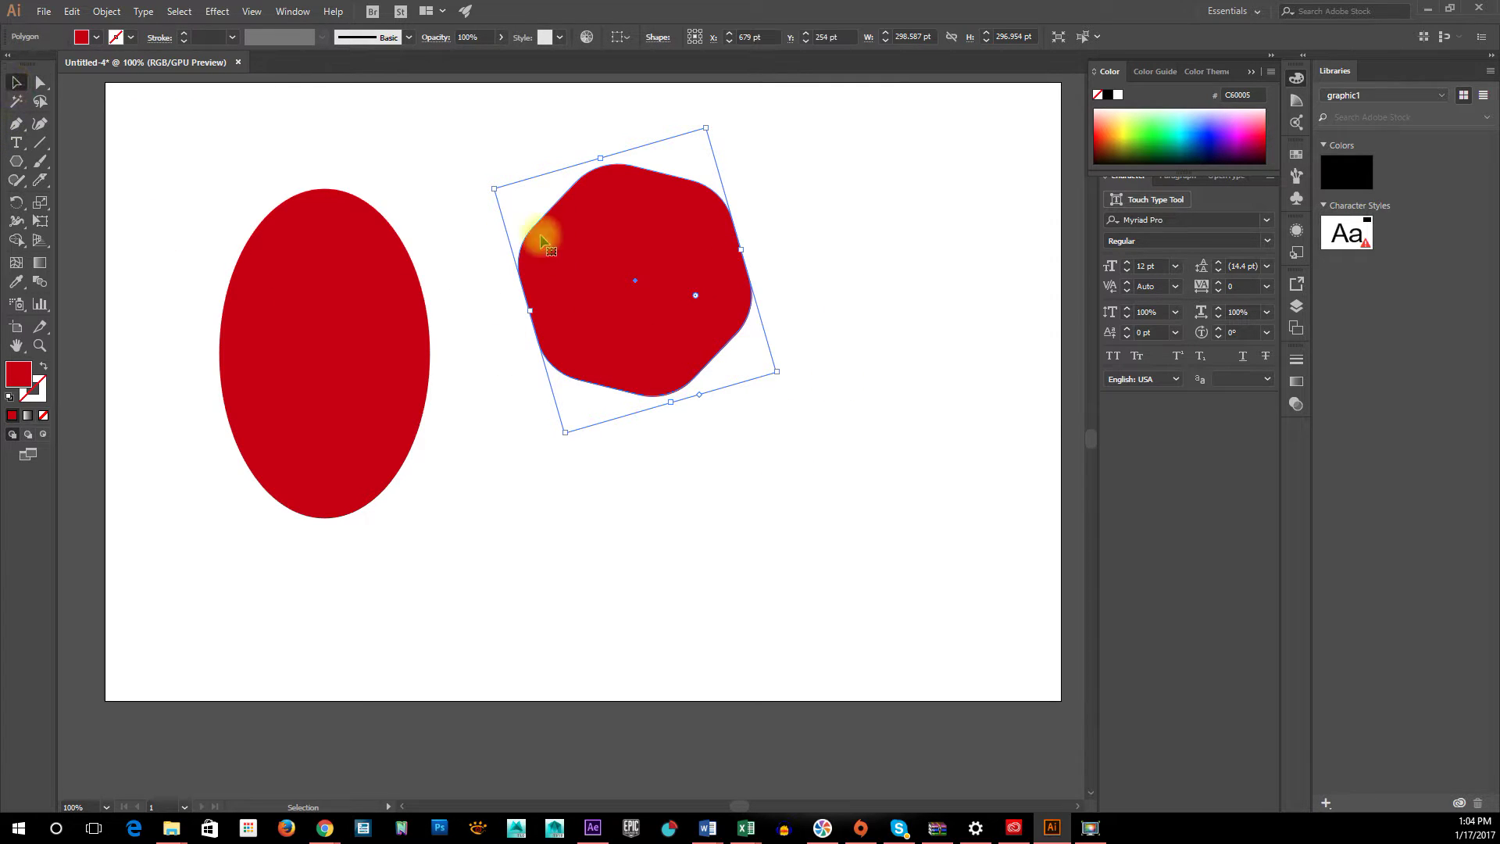
{"action": "key", "text": "Delete"}
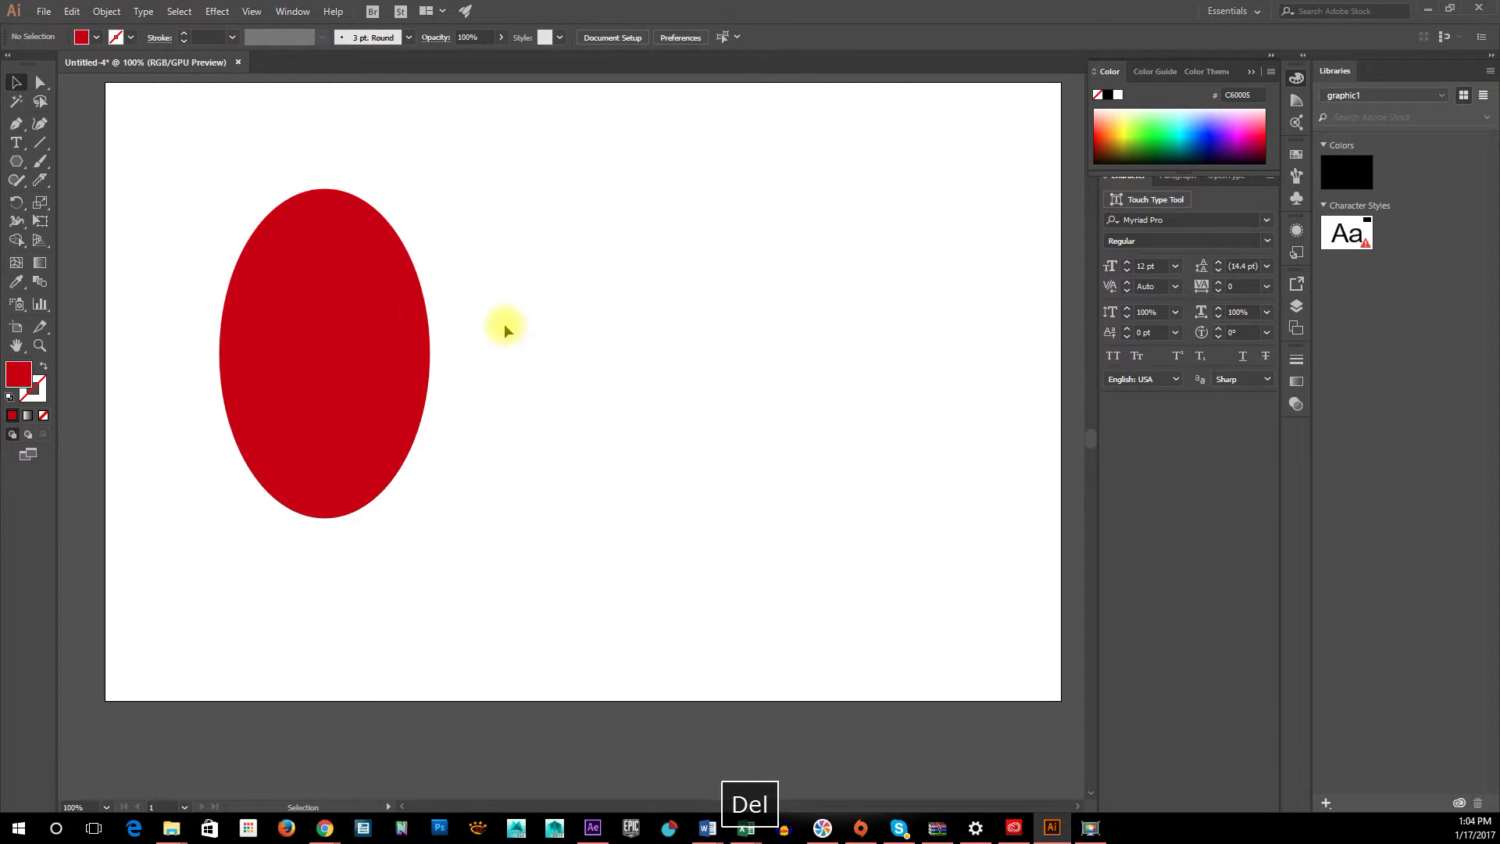
{"action": "left_click", "coordinate": [429, 334]}
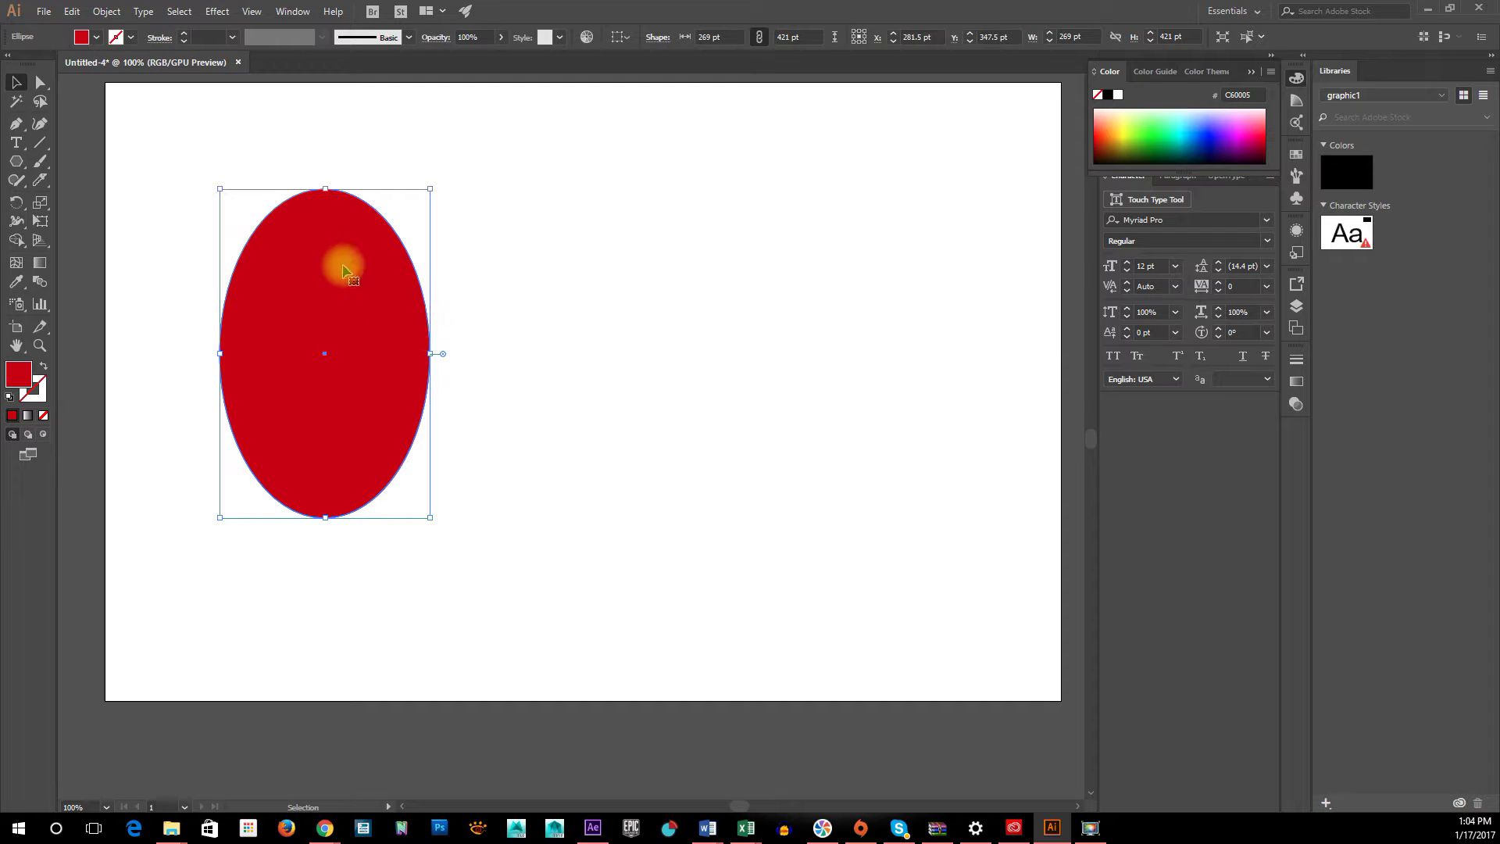
{"action": "key", "text": "Delete"}
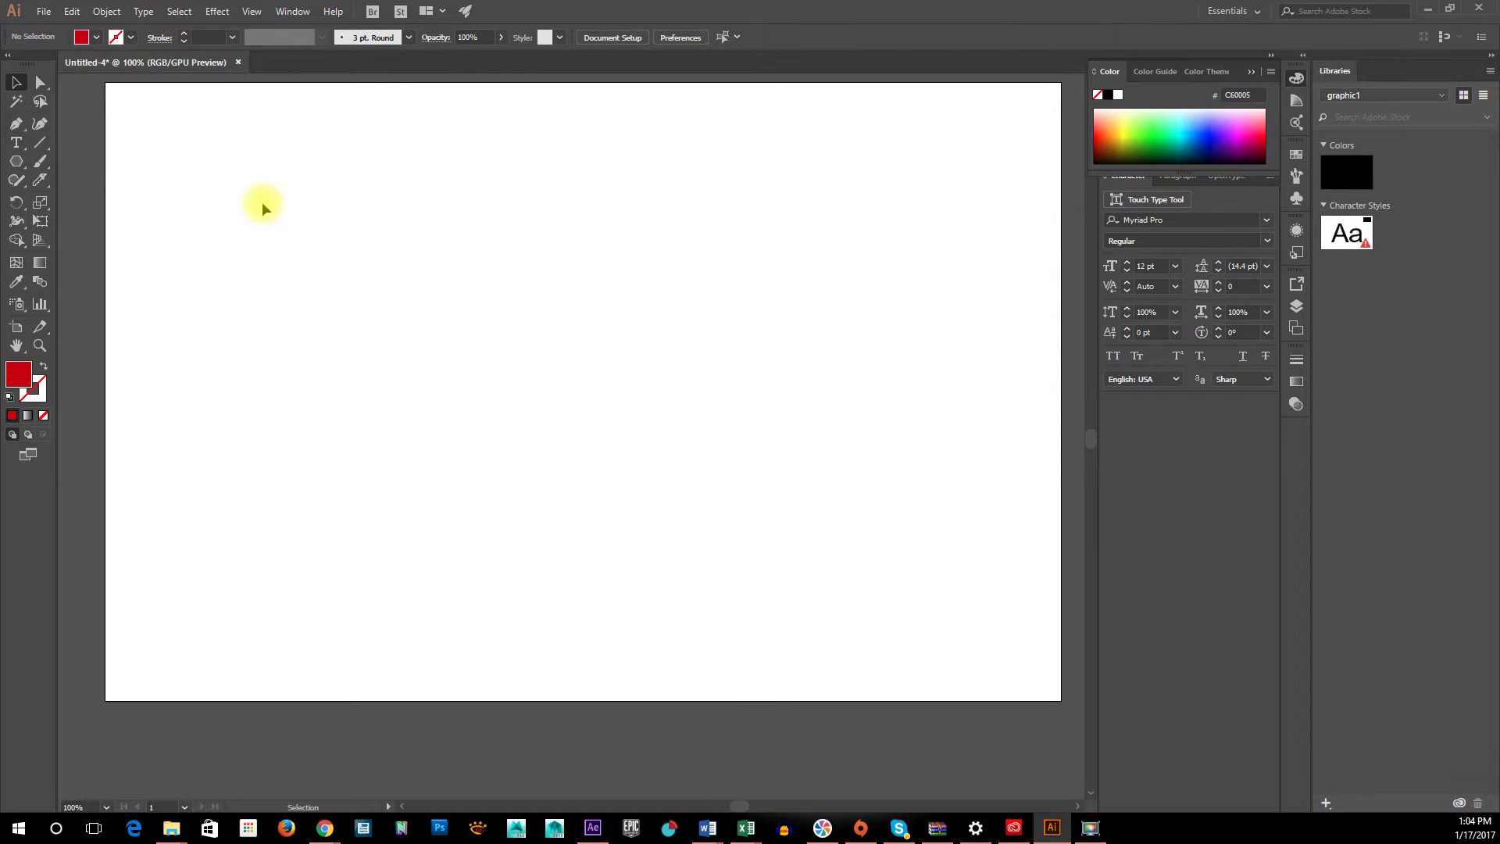
Draw a closed, straight-edged ten-point shape with the Pen tool in the artboard's upper-left area.
{"action": "left_click", "coordinate": [16, 129]}
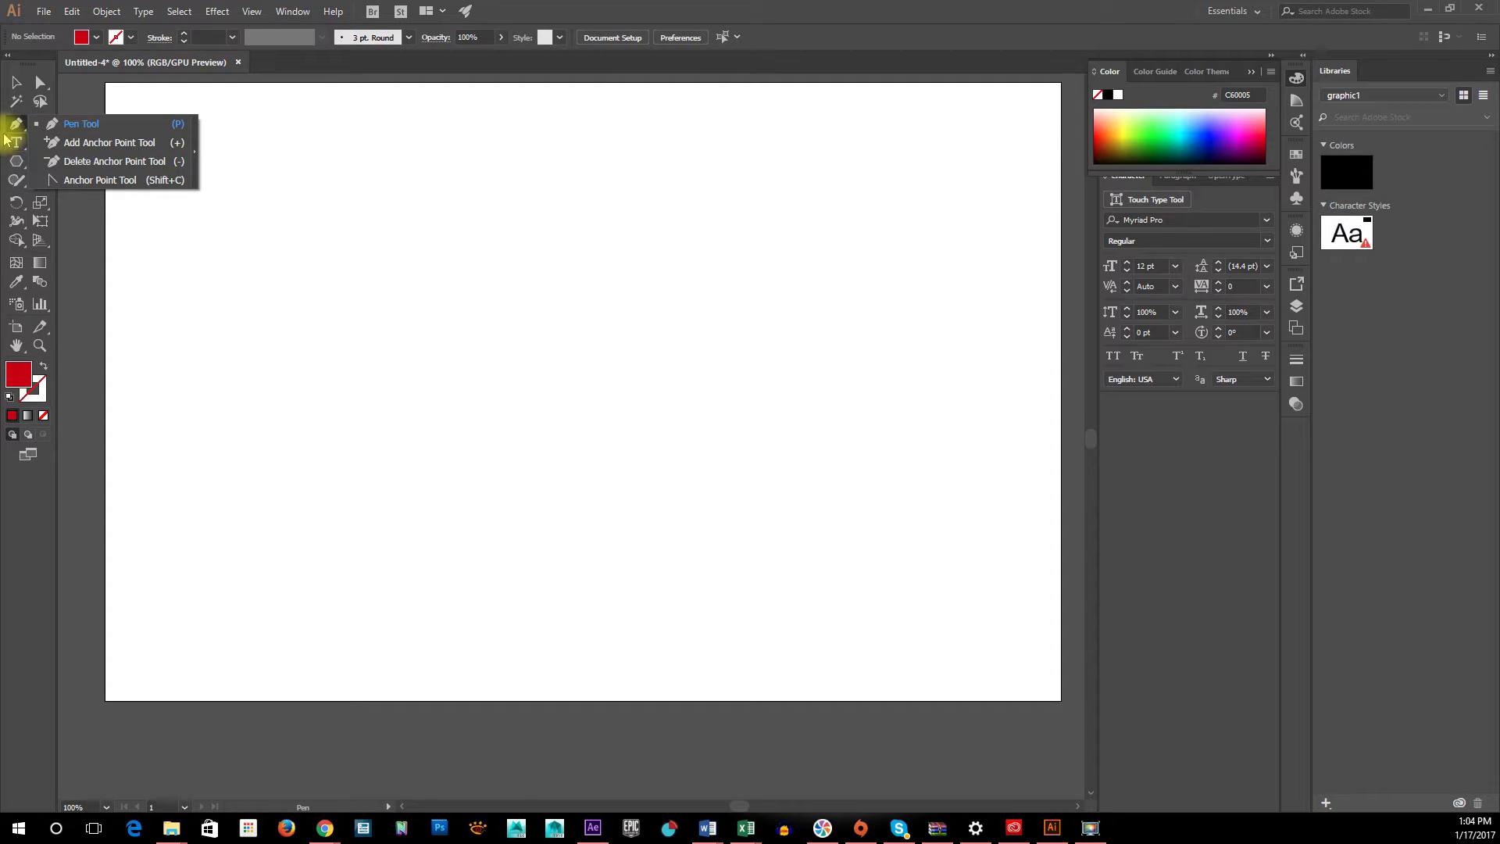
{"action": "left_click", "coordinate": [27, 50]}
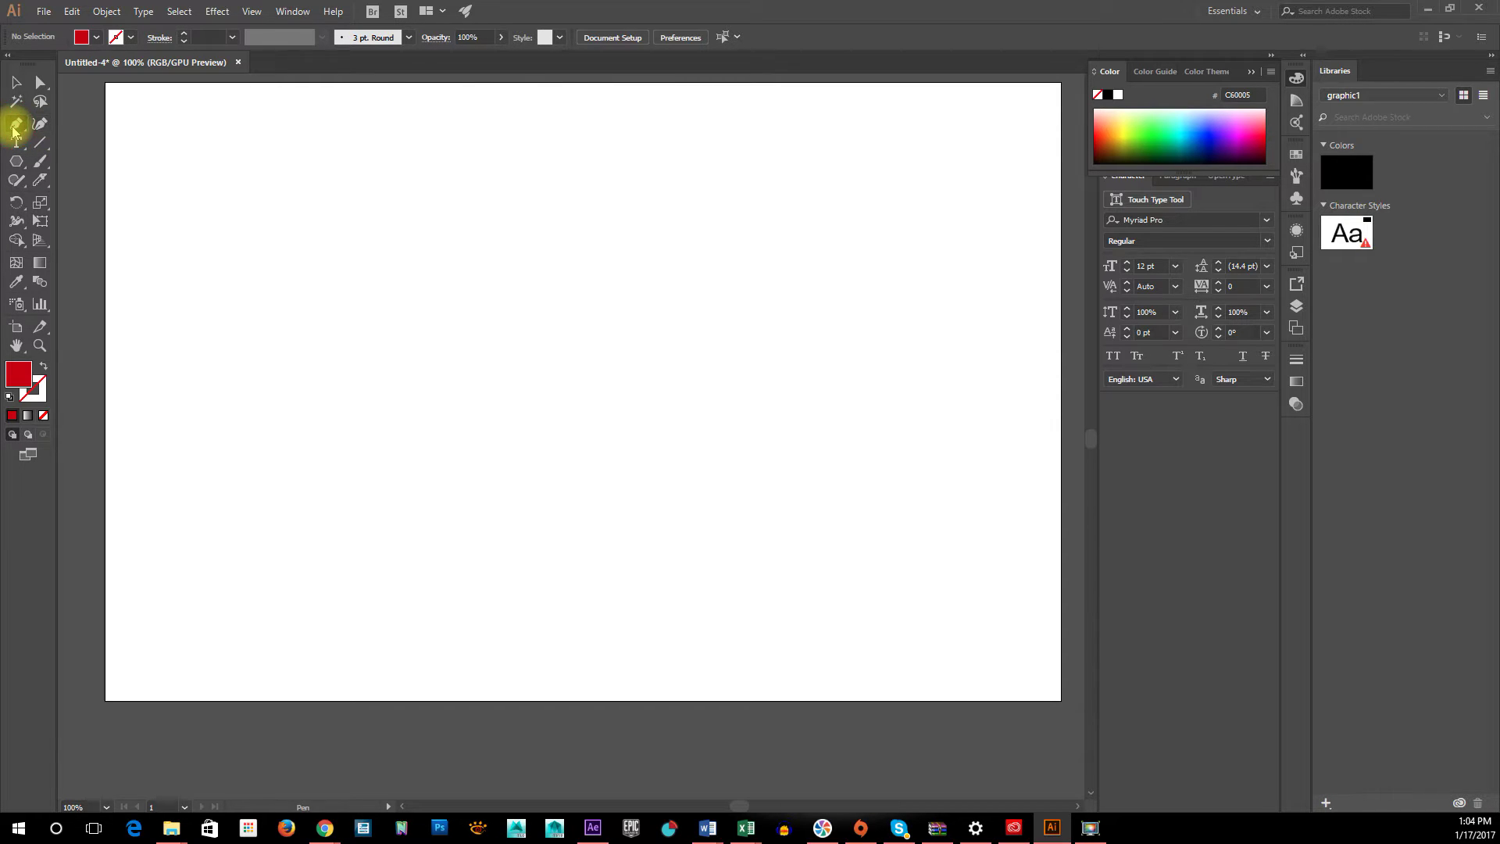
{"action": "left_click", "coordinate": [14, 125]}
{"action": "left_click", "coordinate": [202, 311]}
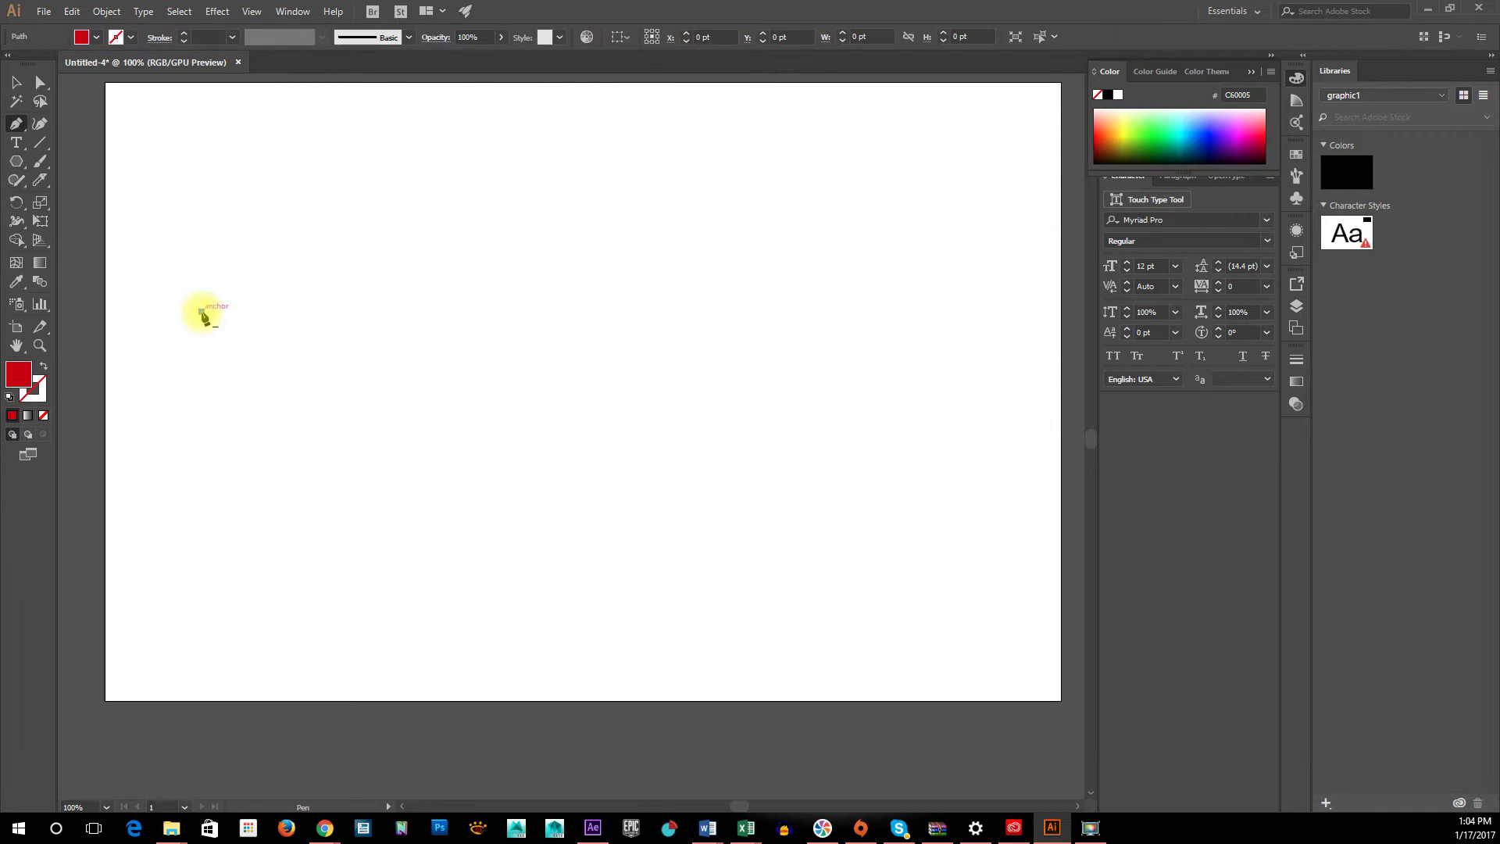
{"action": "left_click", "coordinate": [334, 229]}
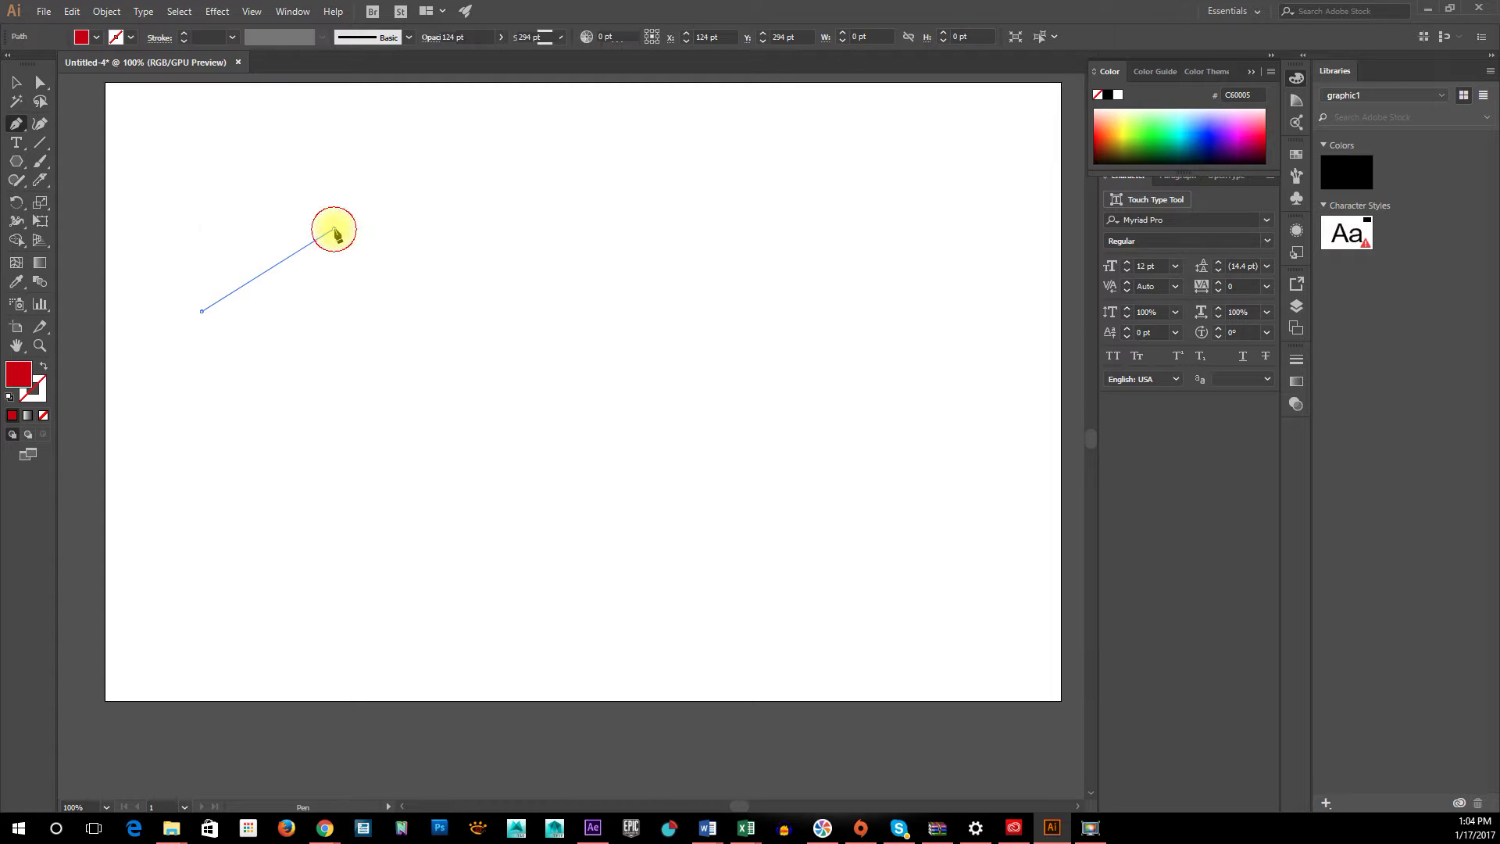
{"action": "left_click", "coordinate": [474, 282]}
{"action": "left_click", "coordinate": [582, 374]}
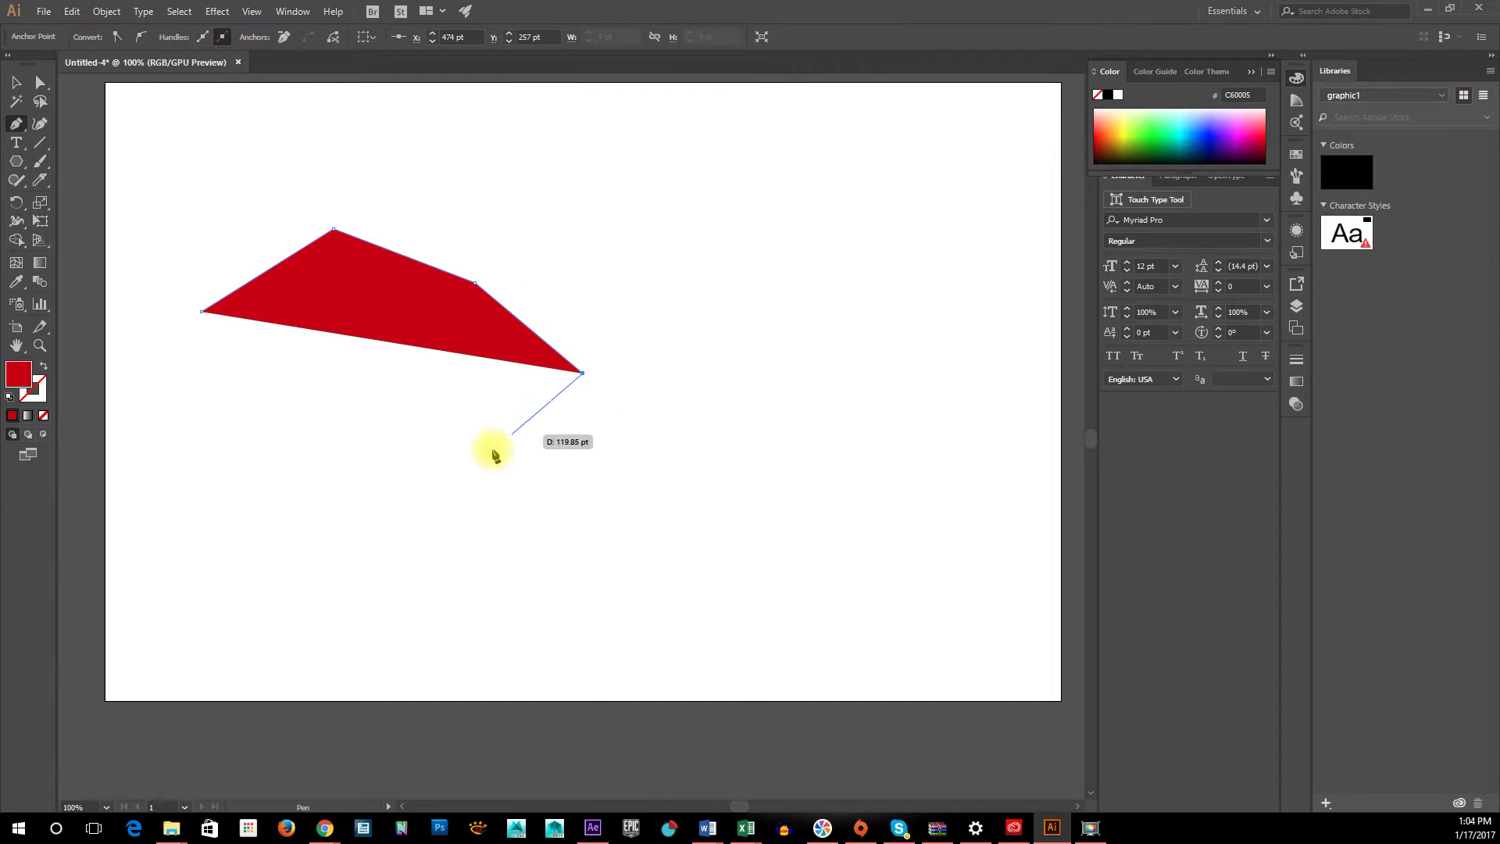
{"action": "left_click", "coordinate": [361, 484]}
{"action": "left_click", "coordinate": [341, 412]}
{"action": "left_click", "coordinate": [230, 374]}
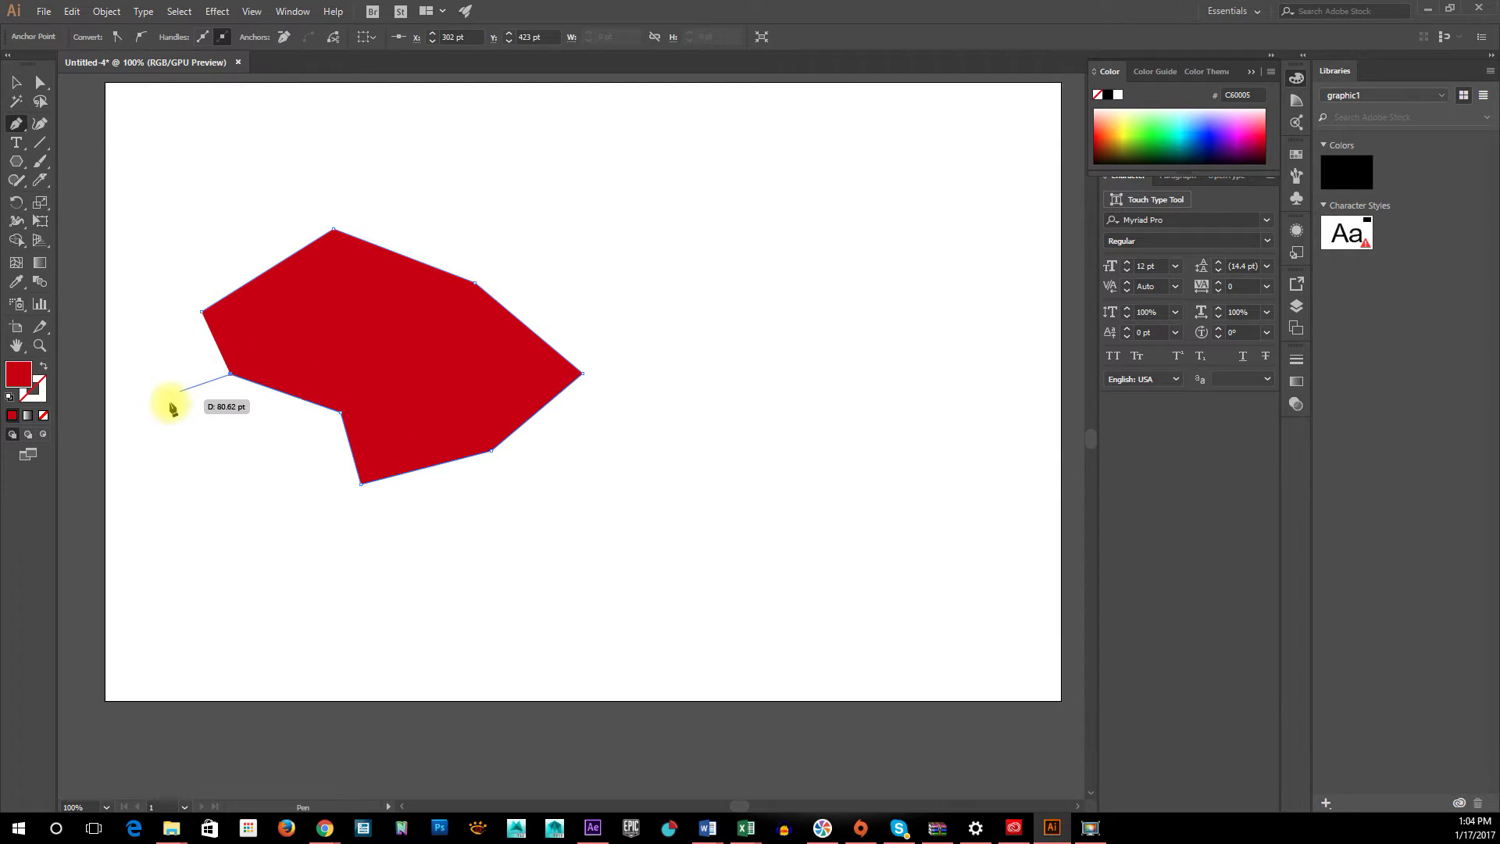
{"action": "left_click", "coordinate": [168, 404]}
{"action": "left_click", "coordinate": [146, 356]}
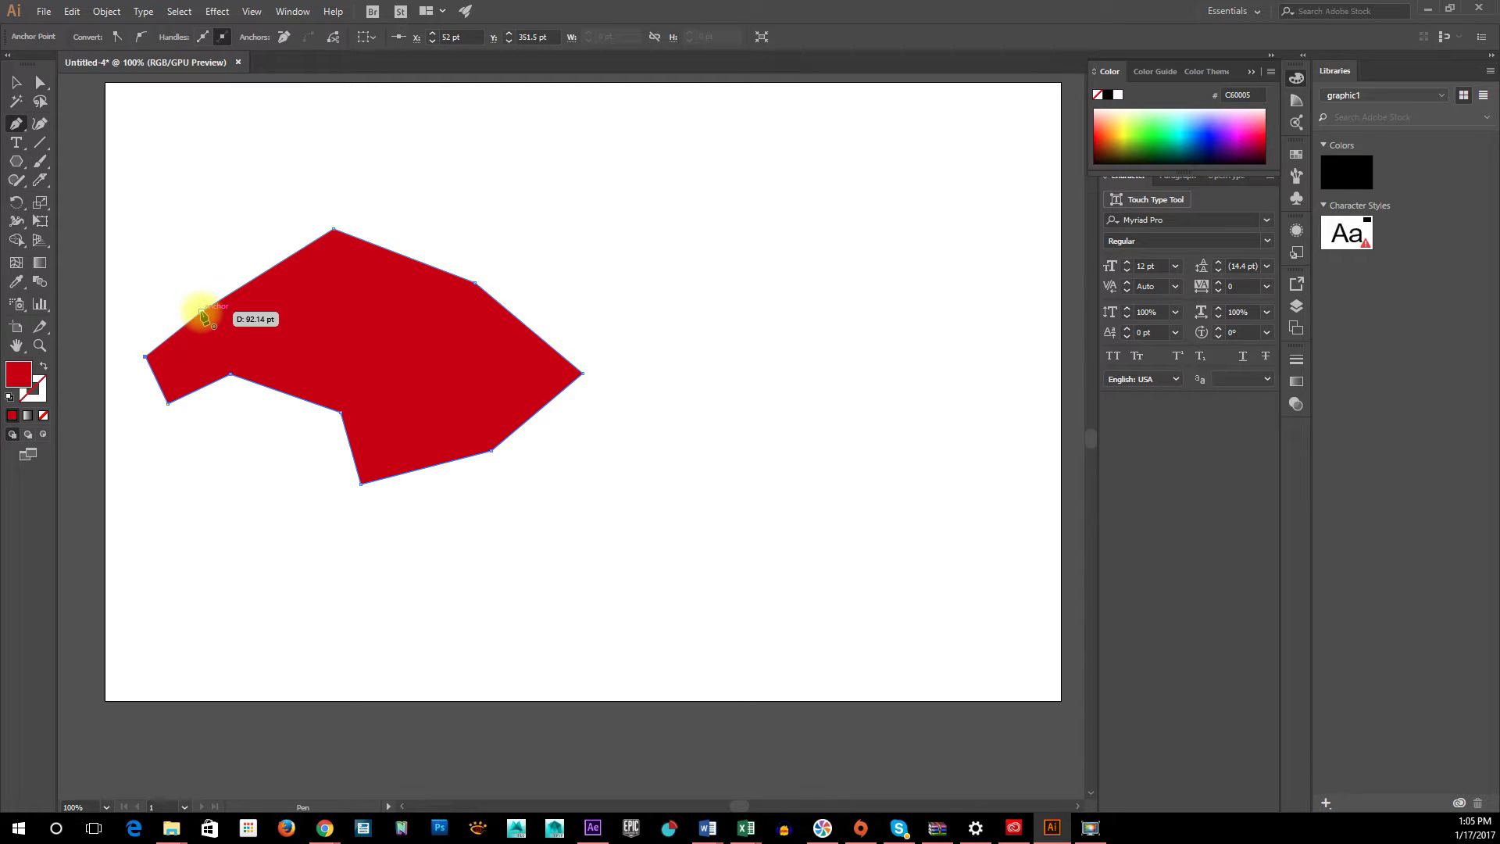
{"action": "left_click", "coordinate": [201, 311]}
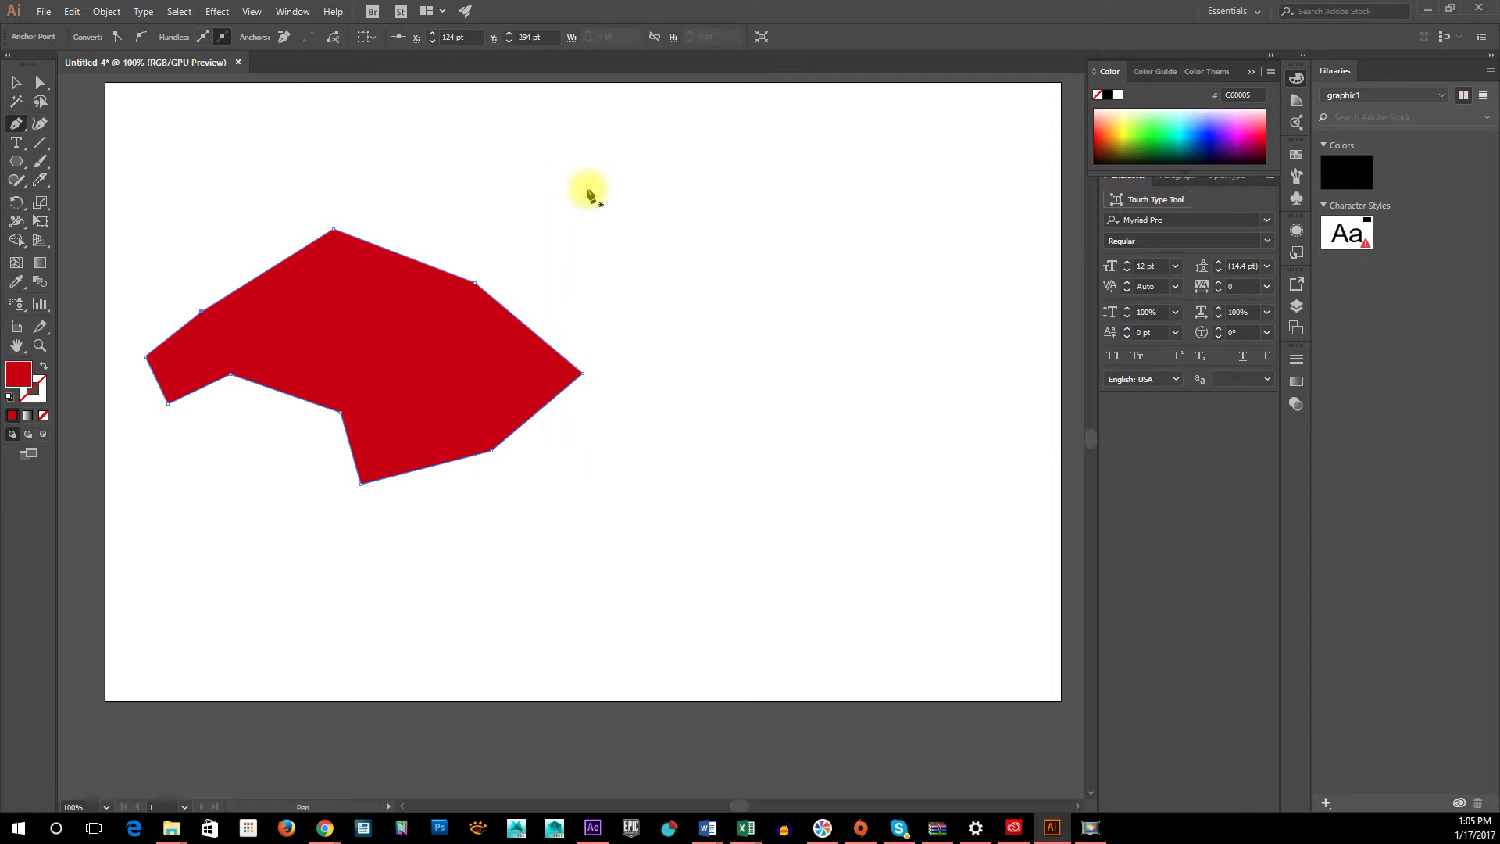
Draw a closed wavy ribbon of curved Pen tool segments across the artboard's upper right, pulling out handles at its anchor points.
{"action": "left_click_drag", "start_coordinate": [540, 174], "coordinate": [590, 158]}
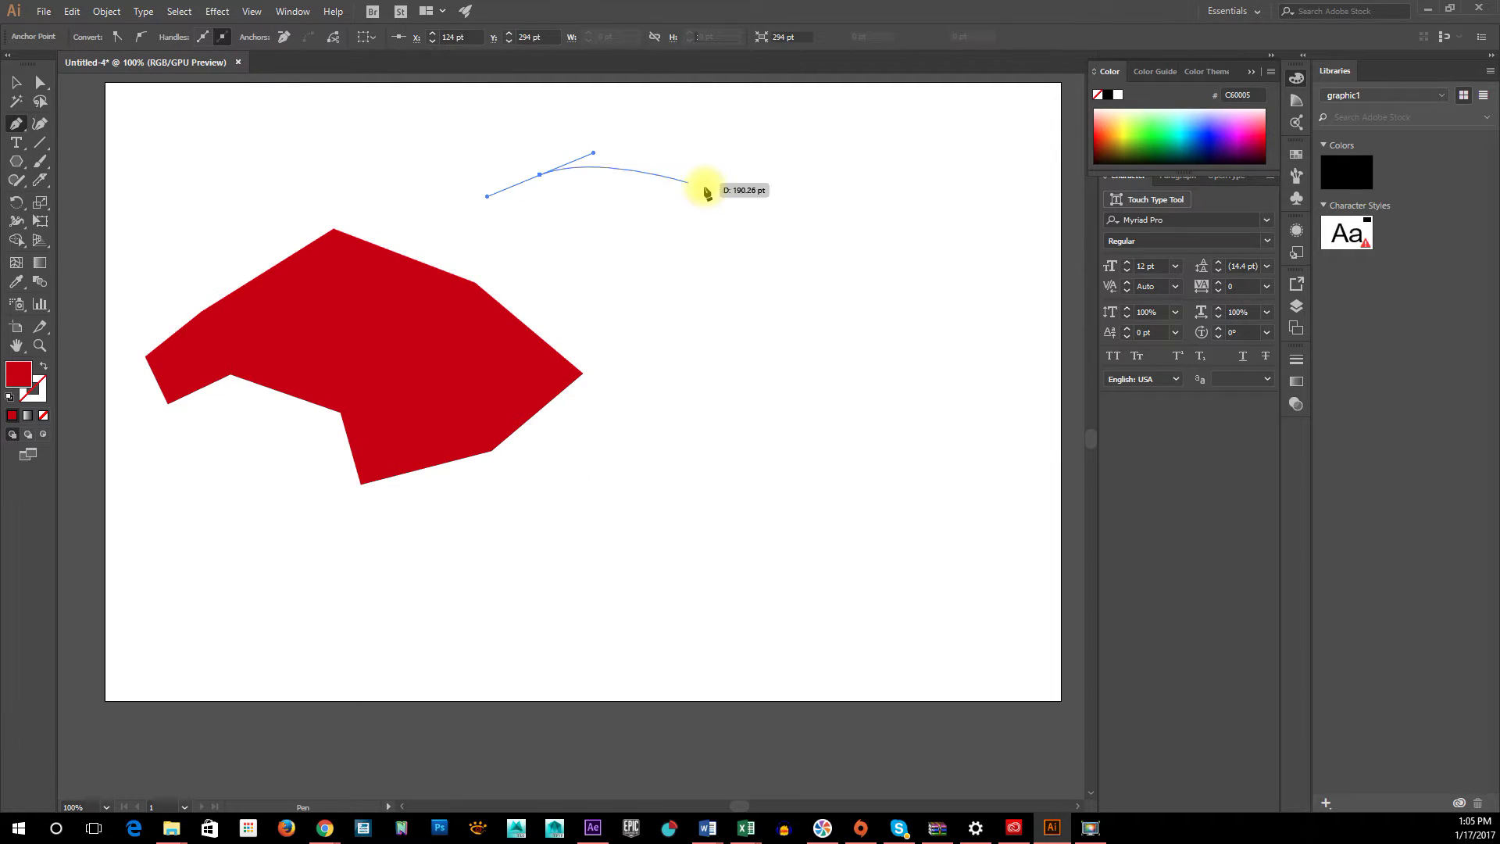
{"action": "left_click_drag", "start_coordinate": [691, 168], "coordinate": [735, 192]}
{"action": "left_click_drag", "start_coordinate": [820, 228], "coordinate": [886, 243]}
{"action": "left_click_drag", "start_coordinate": [957, 204], "coordinate": [930, 273]}
{"action": "left_click_drag", "start_coordinate": [826, 282], "coordinate": [797, 276]}
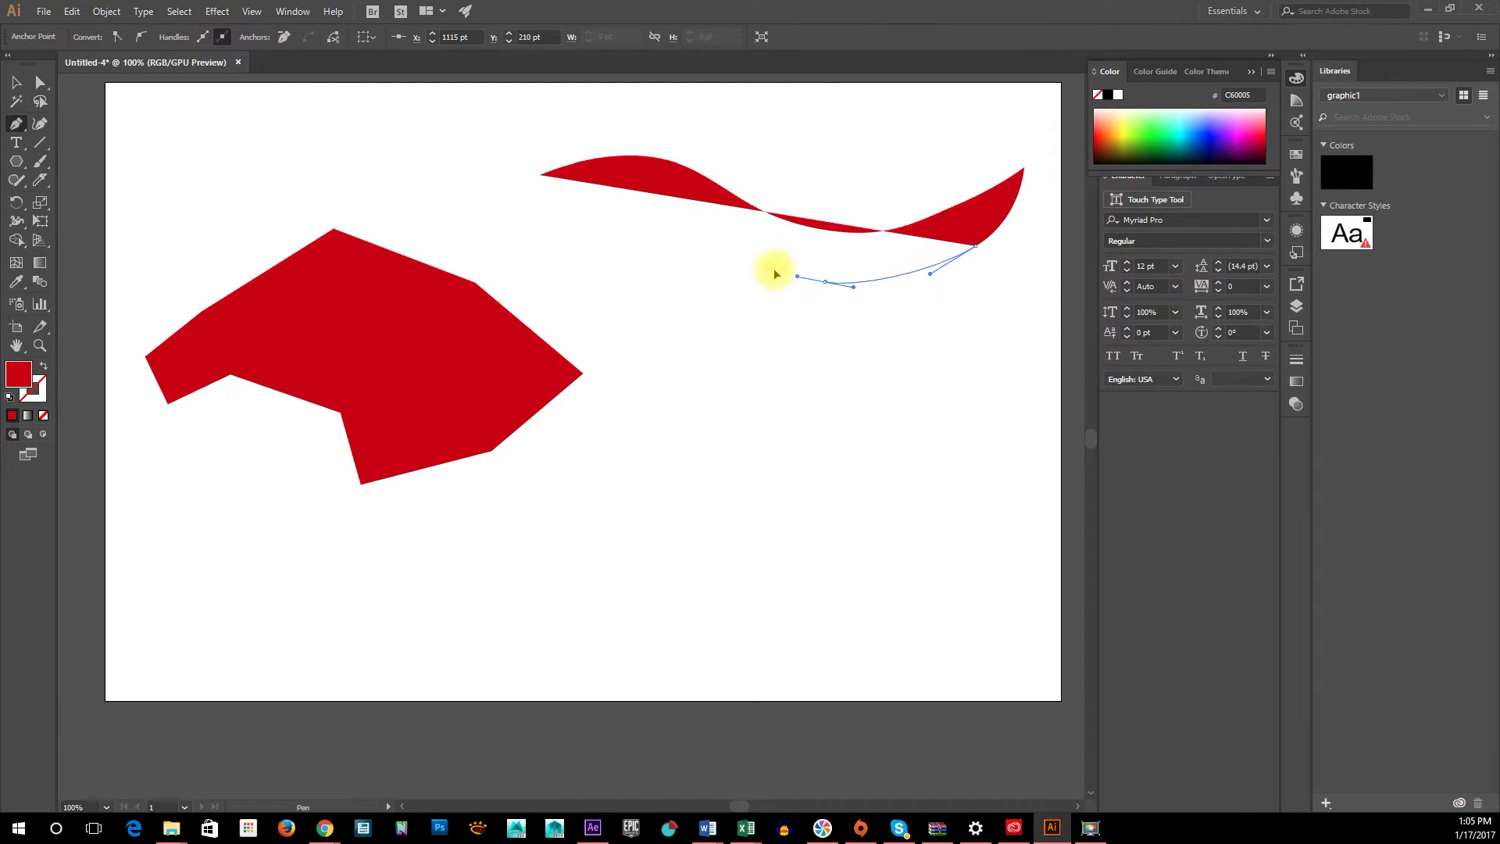
{"action": "left_click_drag", "start_coordinate": [721, 214], "coordinate": [665, 182]}
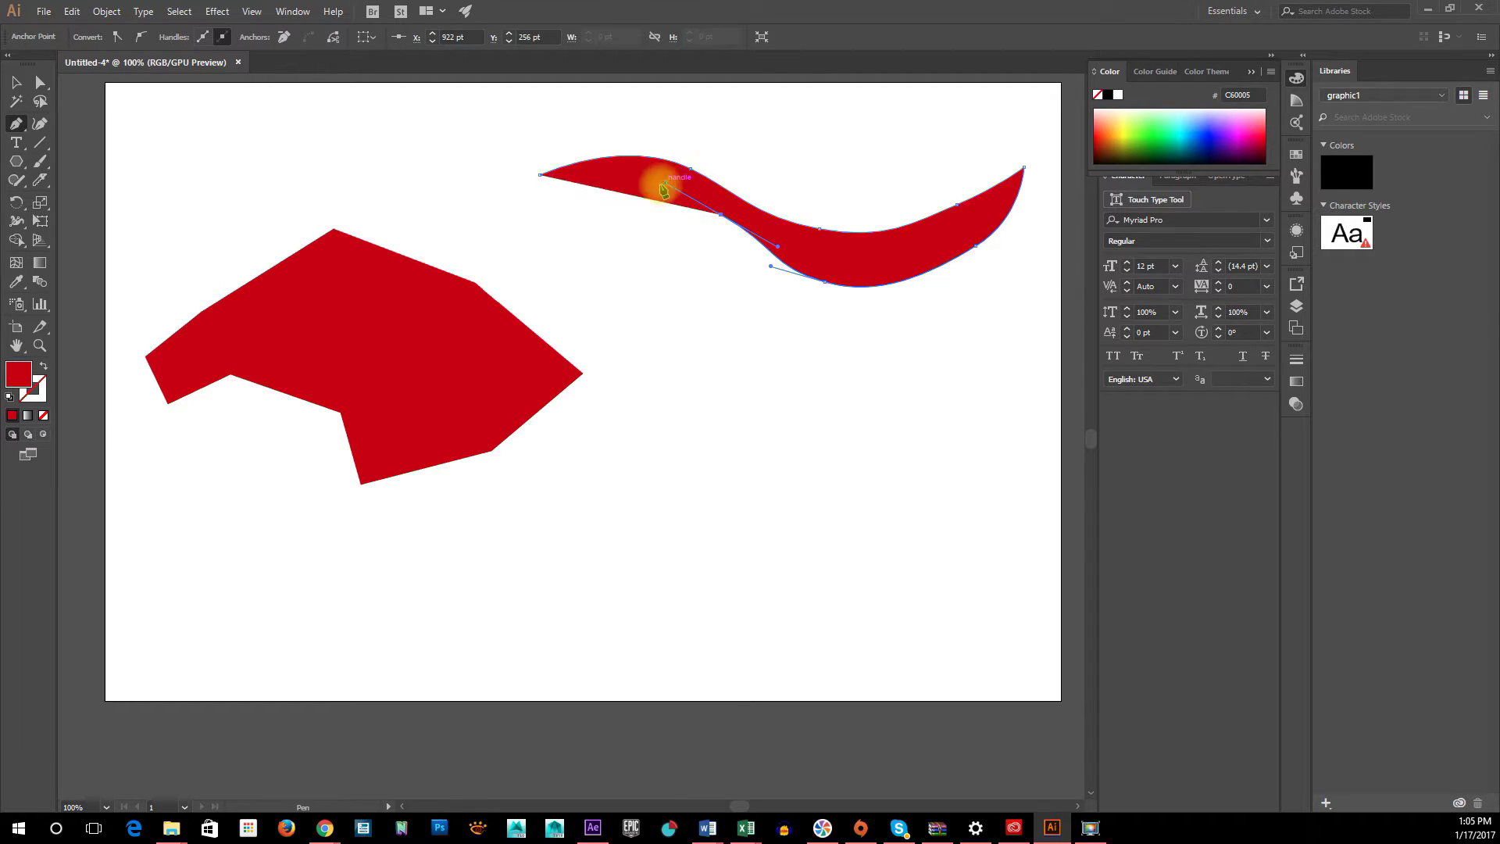
{"action": "mouse_move", "coordinate": [553, 186]}
{"action": "left_mouse_down"}
{"action": "mouse_move", "coordinate": [475, 200]}
{"action": "mouse_move", "coordinate": [504, 160]}
{"action": "mouse_move", "coordinate": [539, 177]}
{"action": "left_mouse_up"}
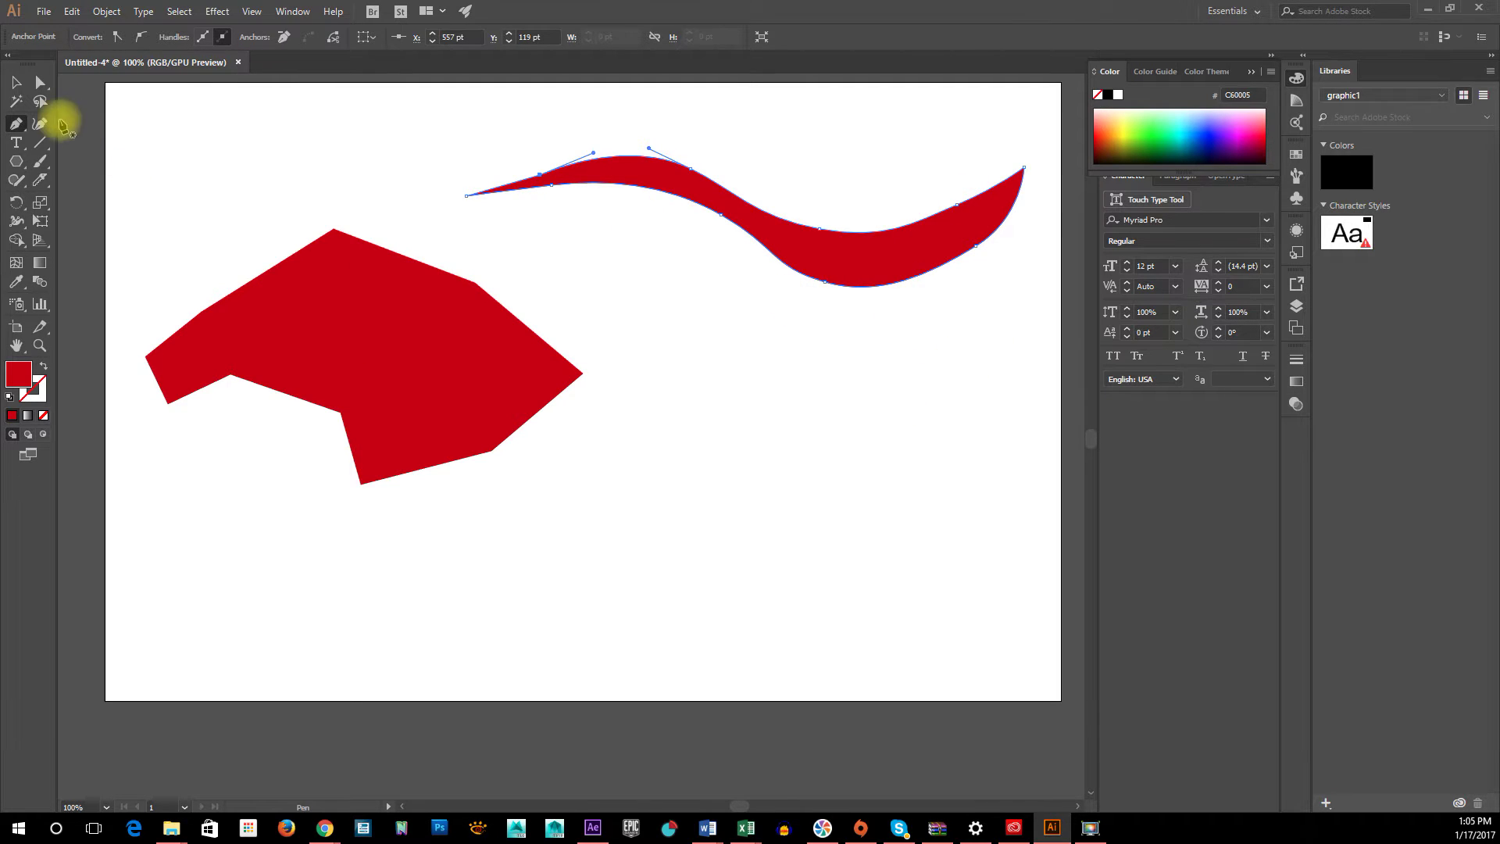
Select the straight-edged shape and the wavy ribbon together and delete both.
{"action": "left_click", "coordinate": [16, 86]}
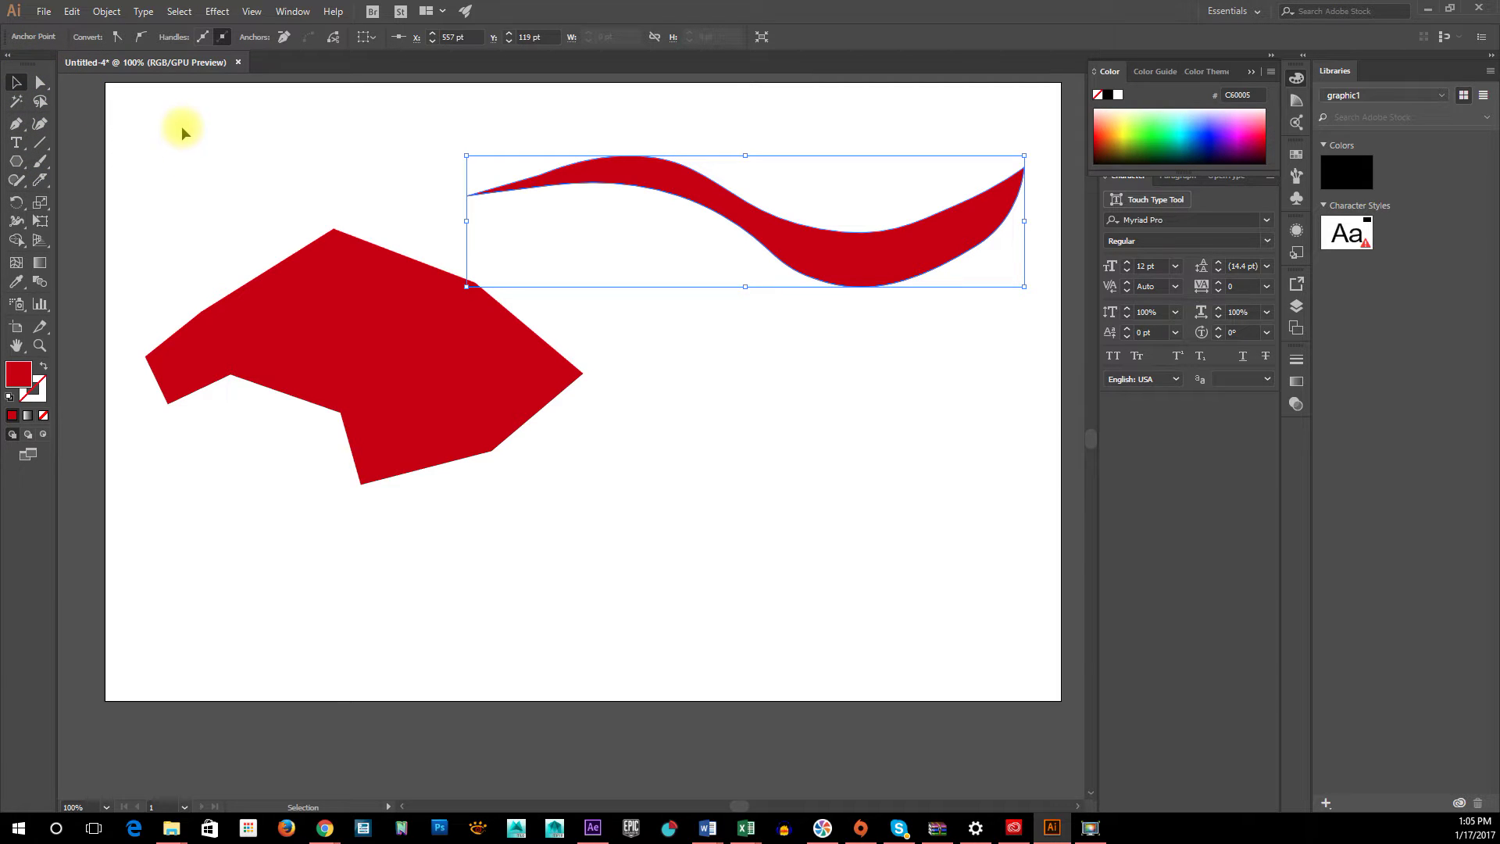
{"action": "left_click_drag", "start_coordinate": [182, 133], "coordinate": [951, 526]}
{"action": "key", "text": "Delete"}
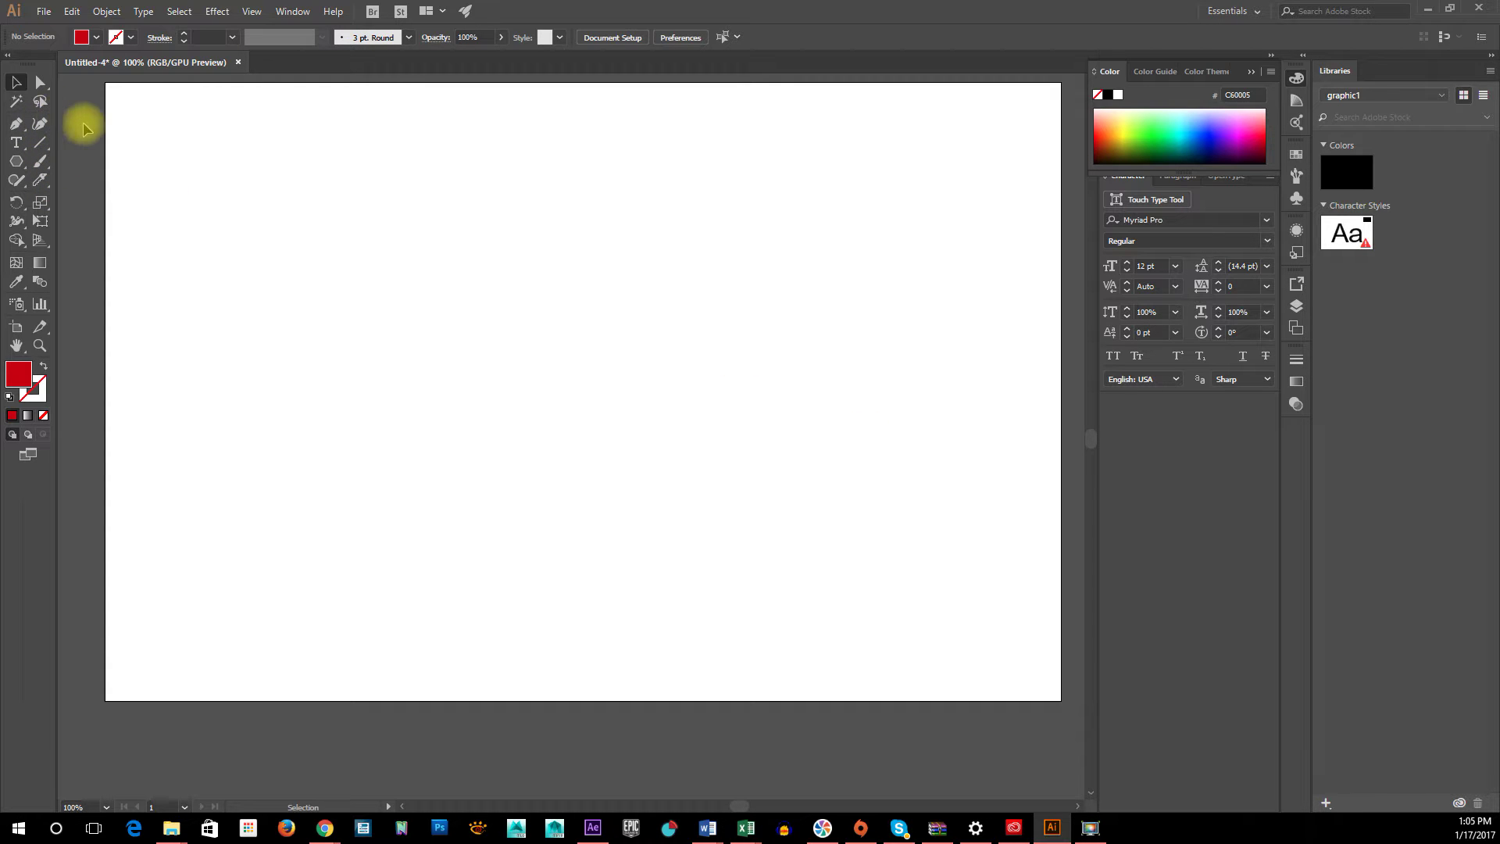
Draw a six-point S-shaped upper edge with the Curvature tool, arching from the artboard's left side, dipping and rising to the upper right.
{"action": "left_click", "coordinate": [40, 123]}
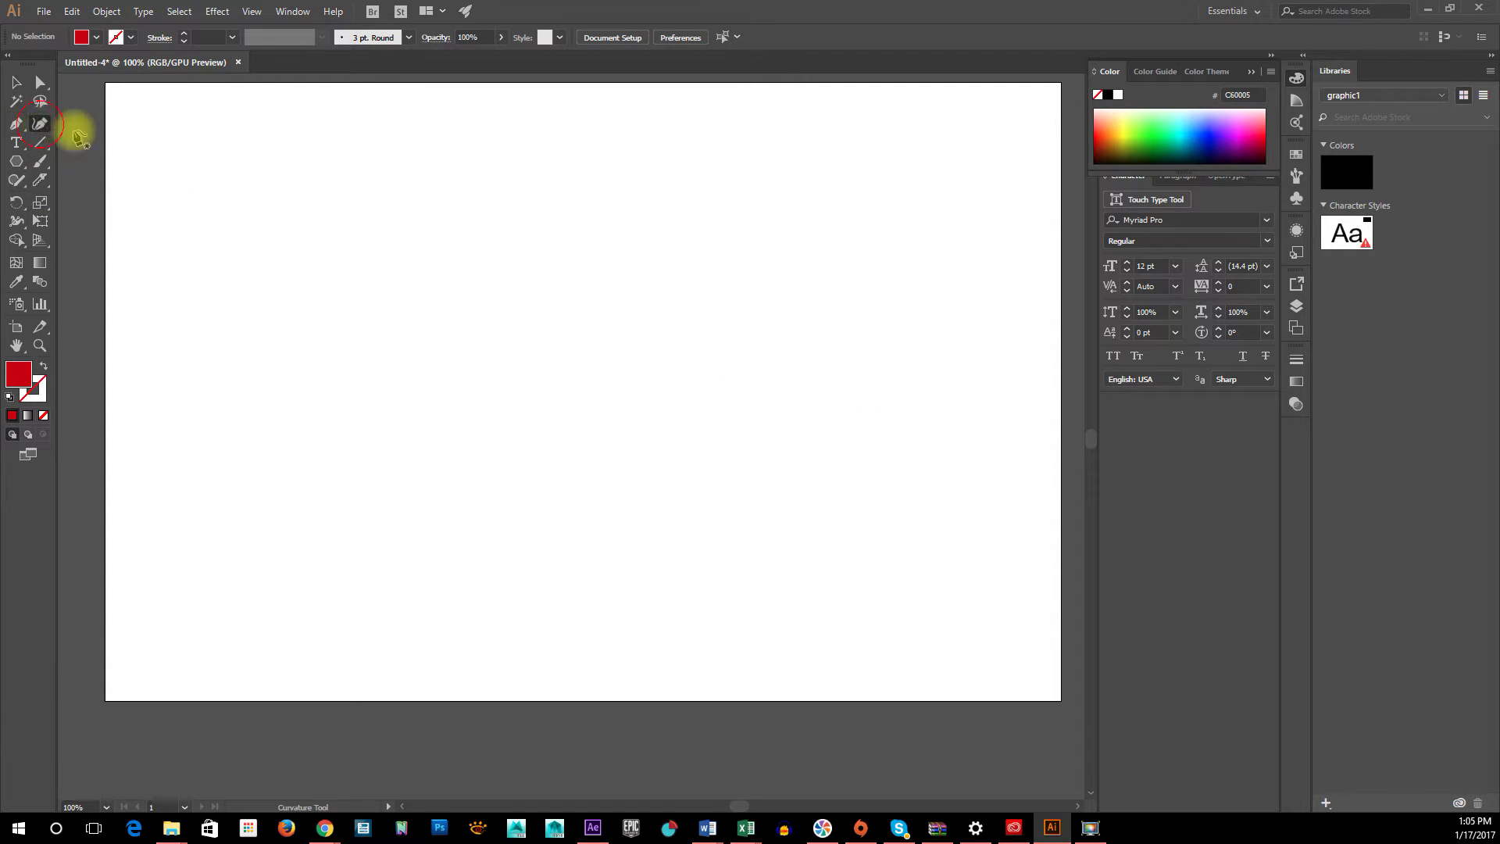
{"action": "left_click", "coordinate": [156, 315]}
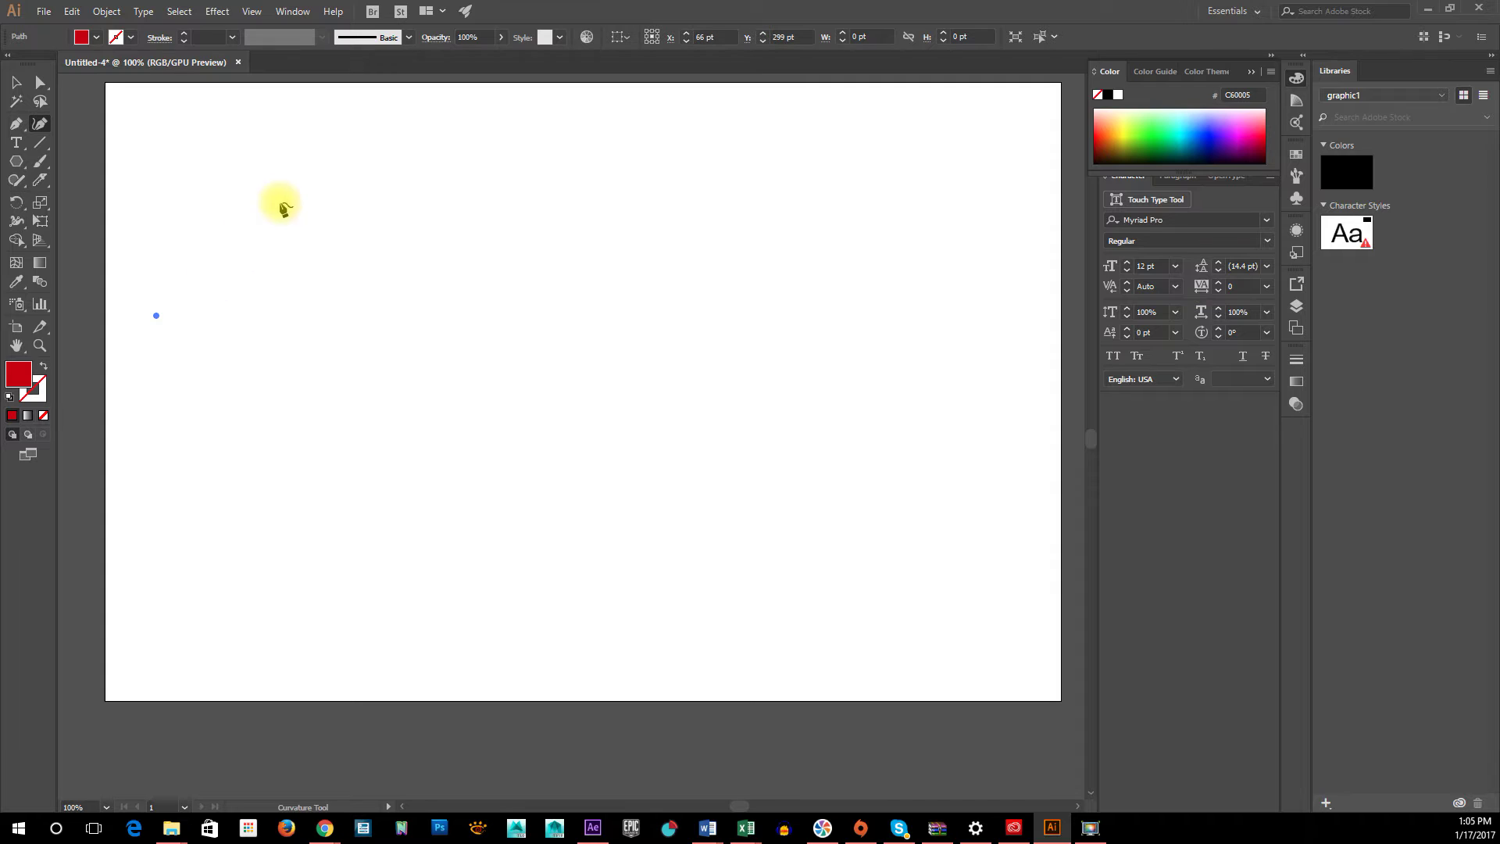
{"action": "left_click", "coordinate": [341, 183]}
{"action": "left_click", "coordinate": [545, 204]}
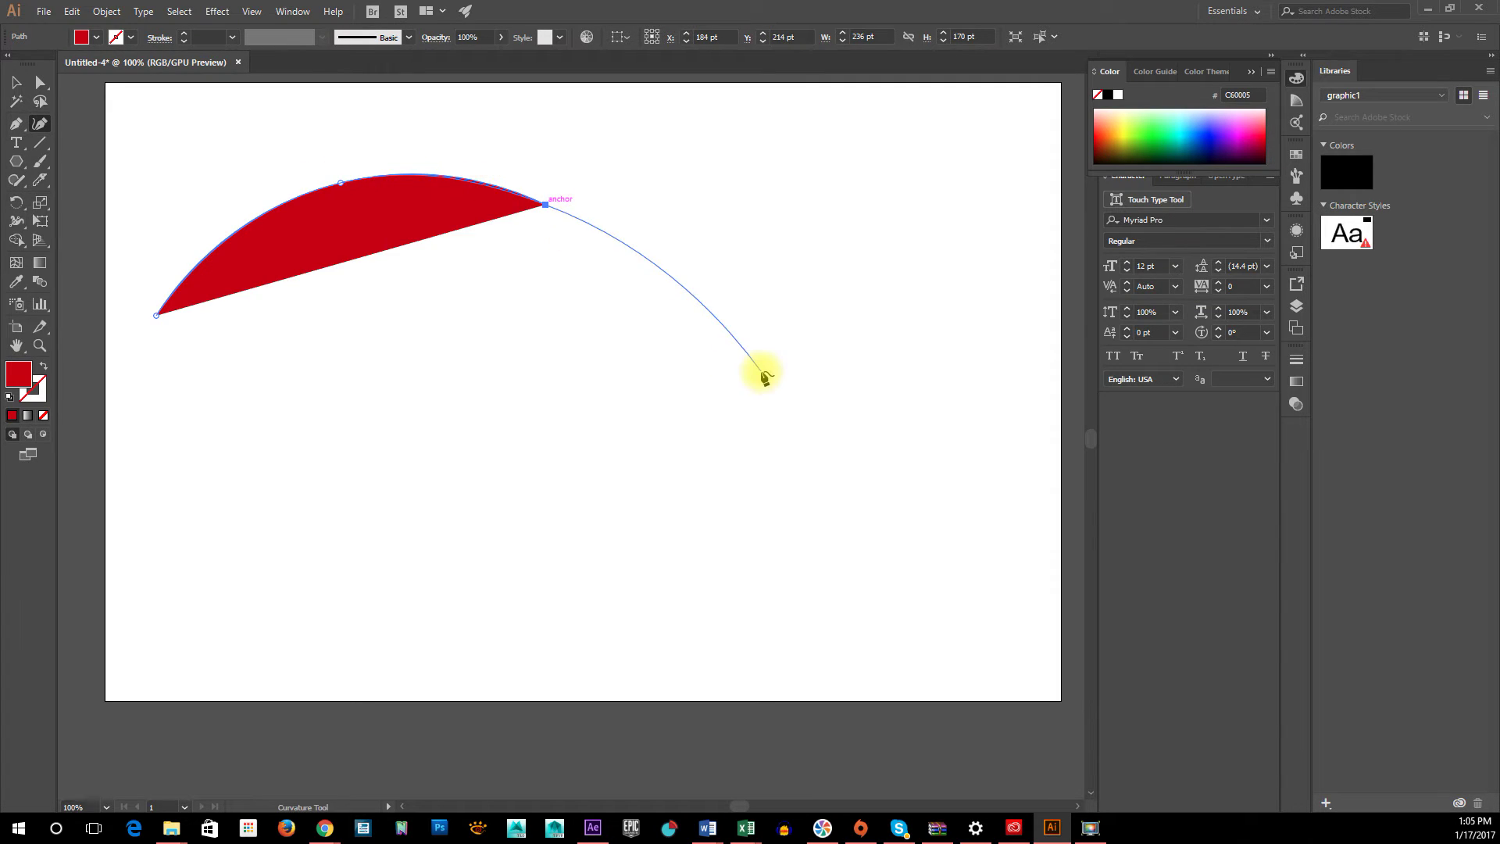
{"action": "left_click", "coordinate": [762, 370]}
{"action": "left_click", "coordinate": [872, 359]}
{"action": "left_click", "coordinate": [976, 211]}
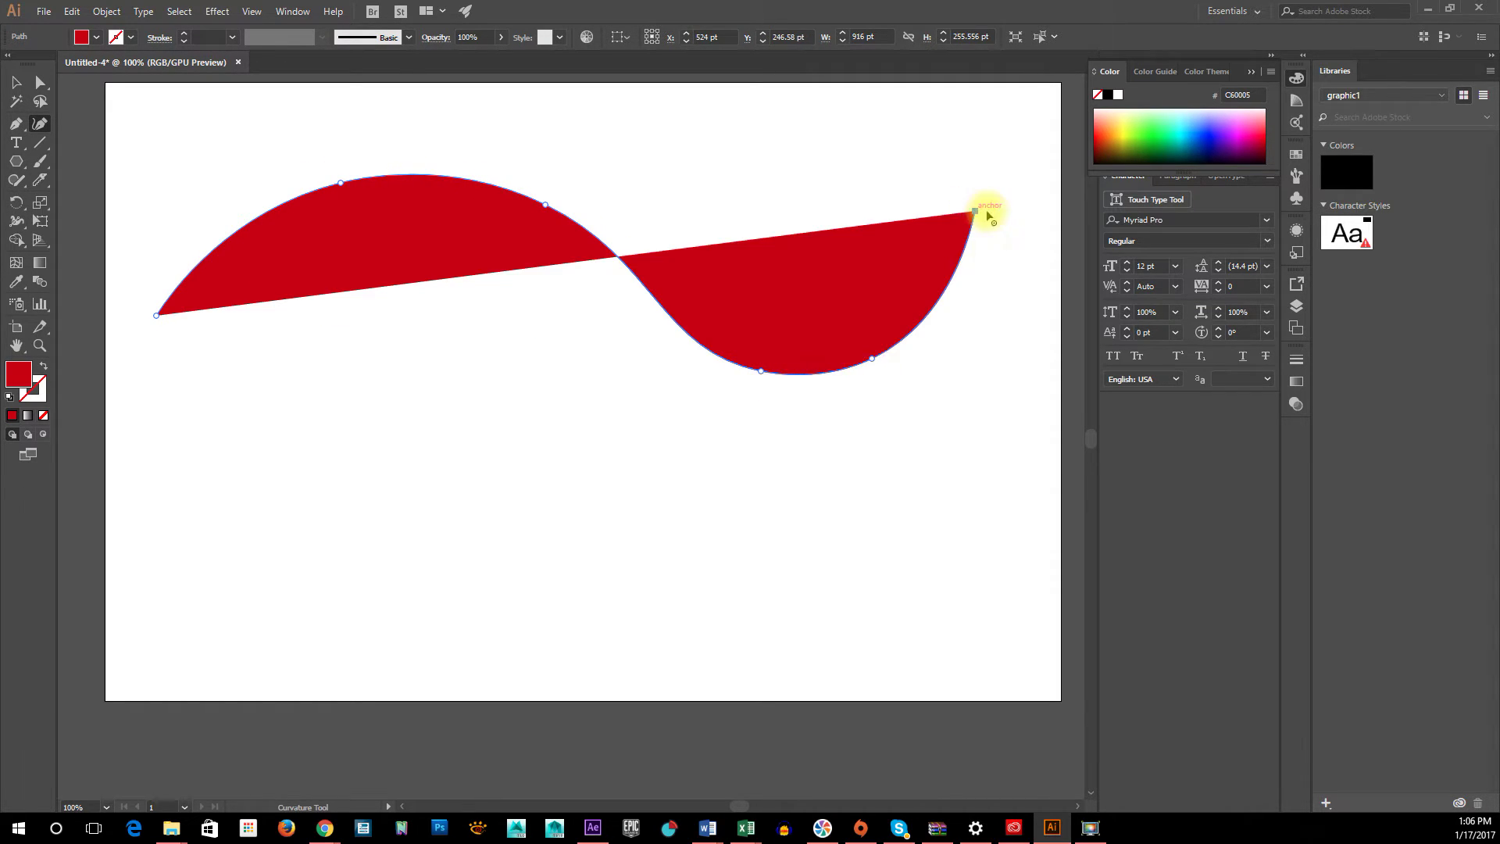
Bring the curve back underneath through seven more points and close it into a tapered wave about 1126 pt wide and 441 pt high.
{"action": "left_click", "coordinate": [988, 385]}
{"action": "left_click", "coordinate": [825, 514]}
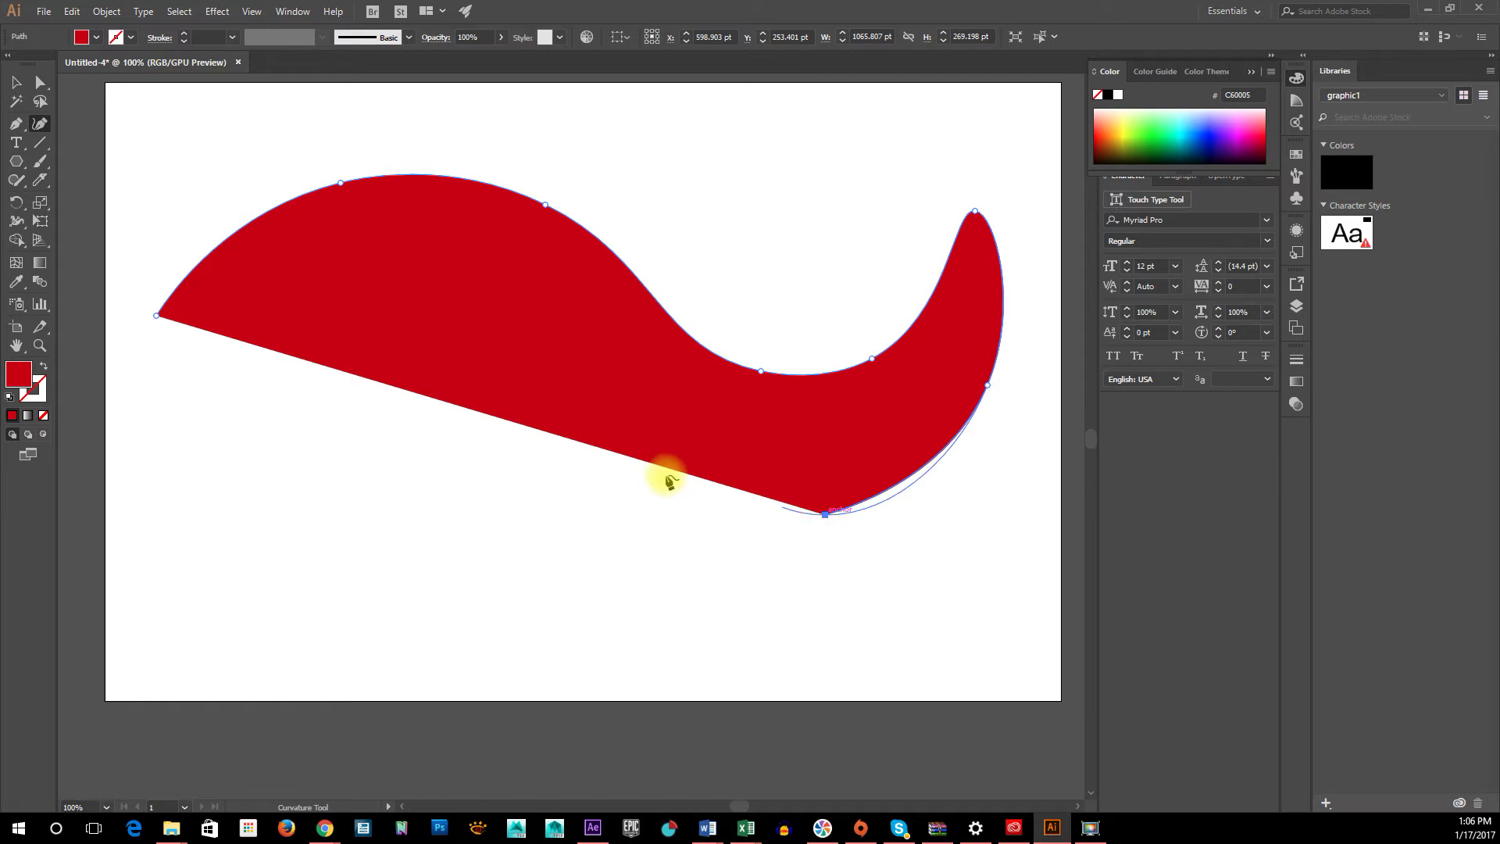
{"action": "left_click", "coordinate": [645, 466]}
{"action": "left_click", "coordinate": [568, 313]}
{"action": "left_click", "coordinate": [419, 242]}
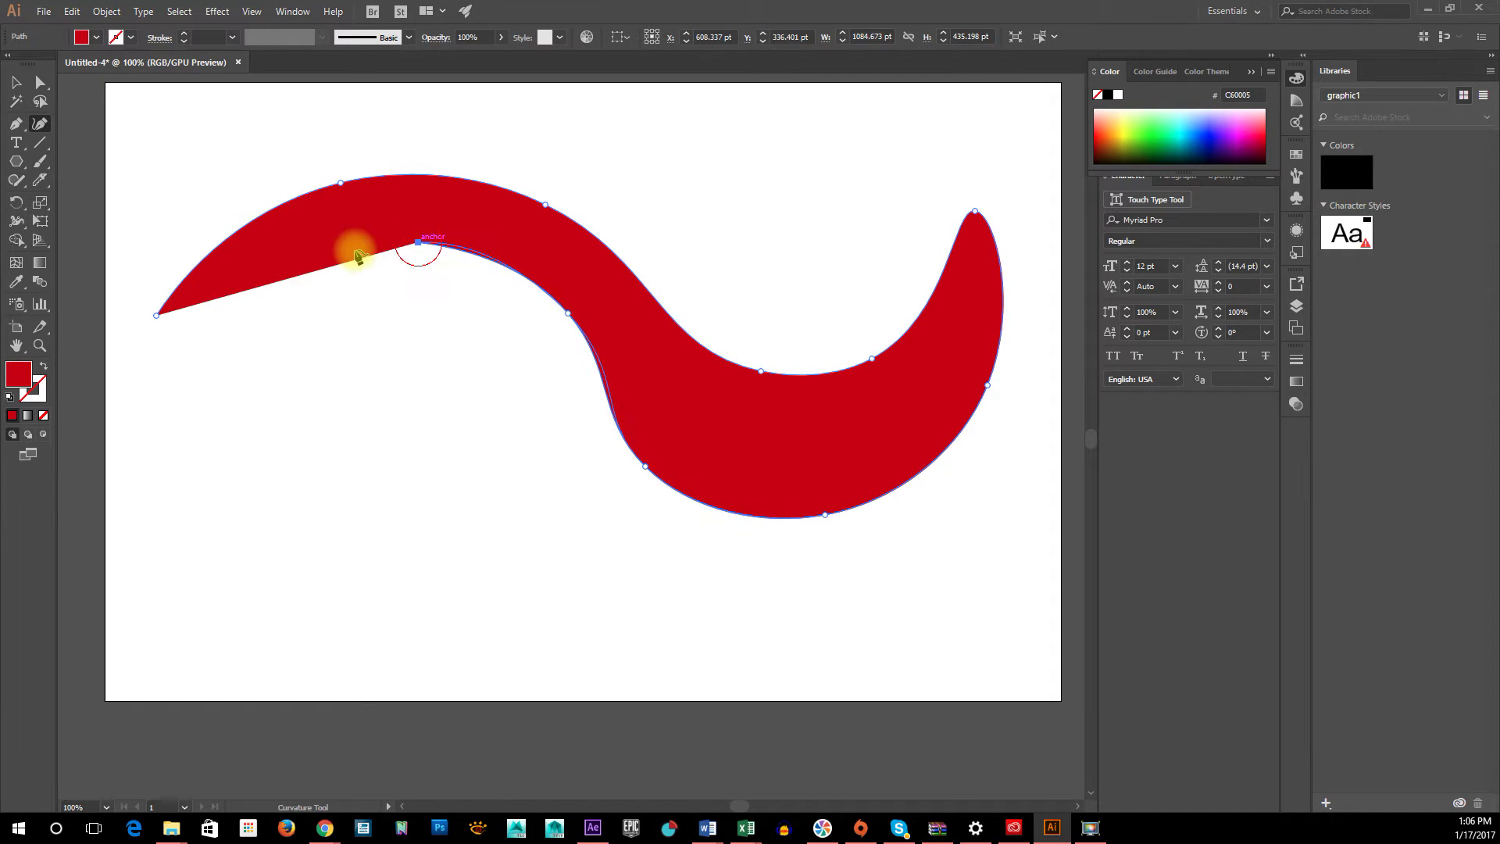
{"action": "left_click", "coordinate": [218, 296]}
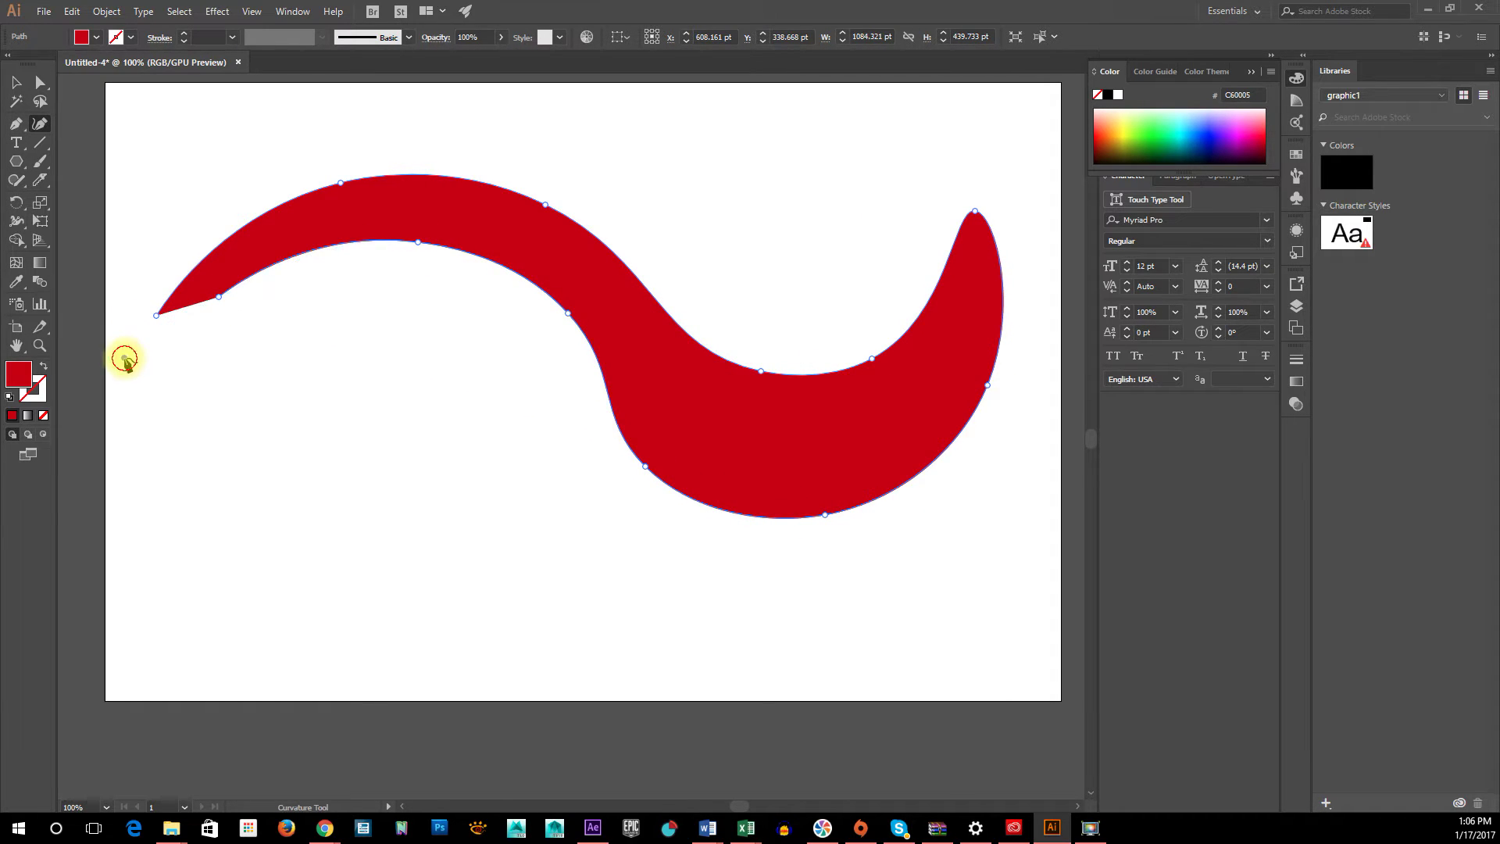
{"action": "left_click", "coordinate": [124, 358]}
{"action": "left_click", "coordinate": [156, 316]}
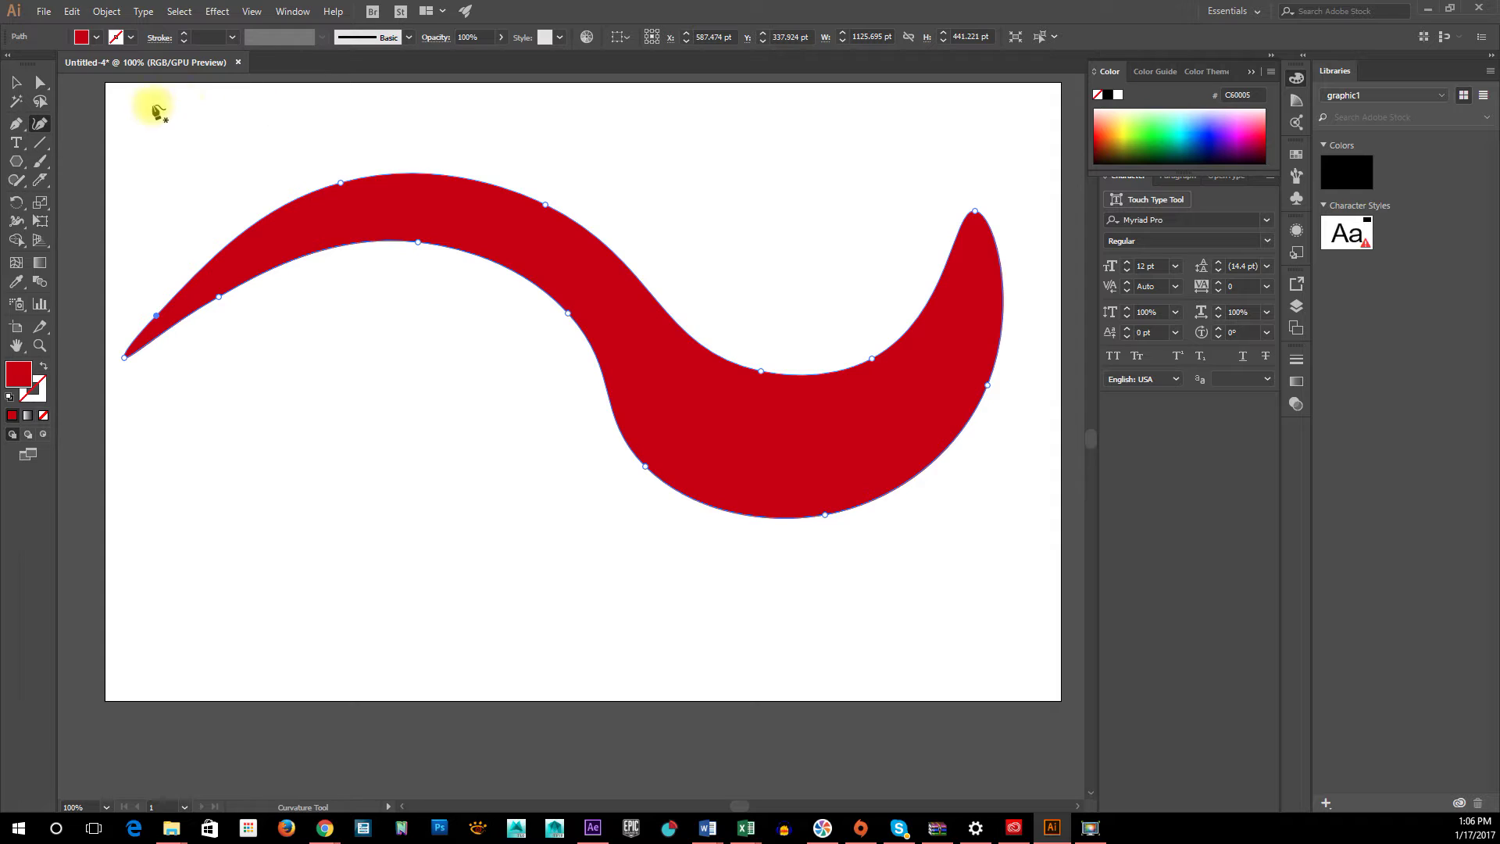
Add three anchor points to the wave's upper edge: one near the crest and two along the slope toward the dip.
{"action": "left_click", "coordinate": [17, 126]}
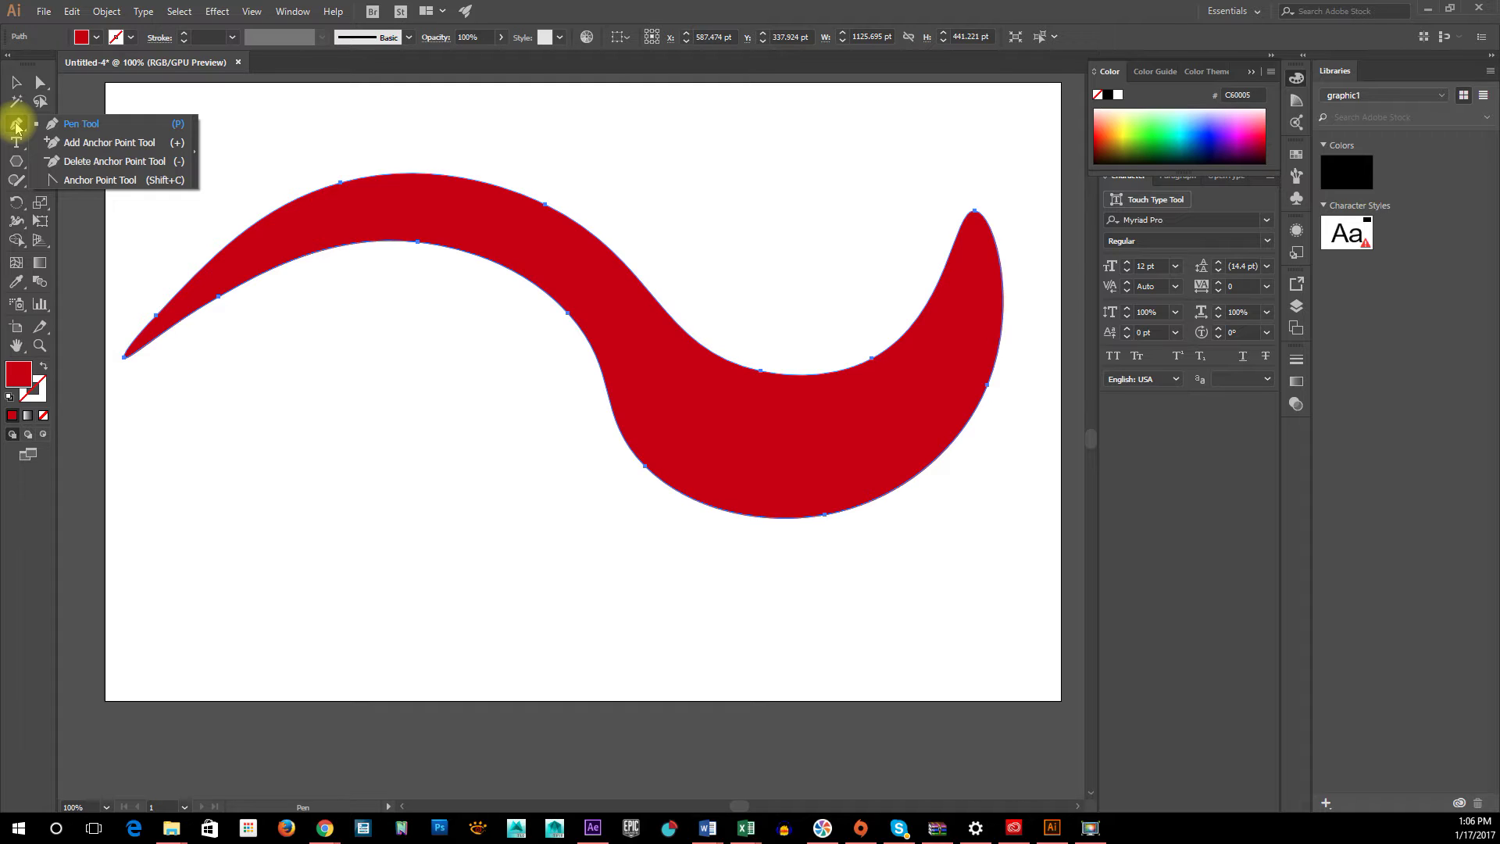
{"action": "left_click", "coordinate": [74, 144]}
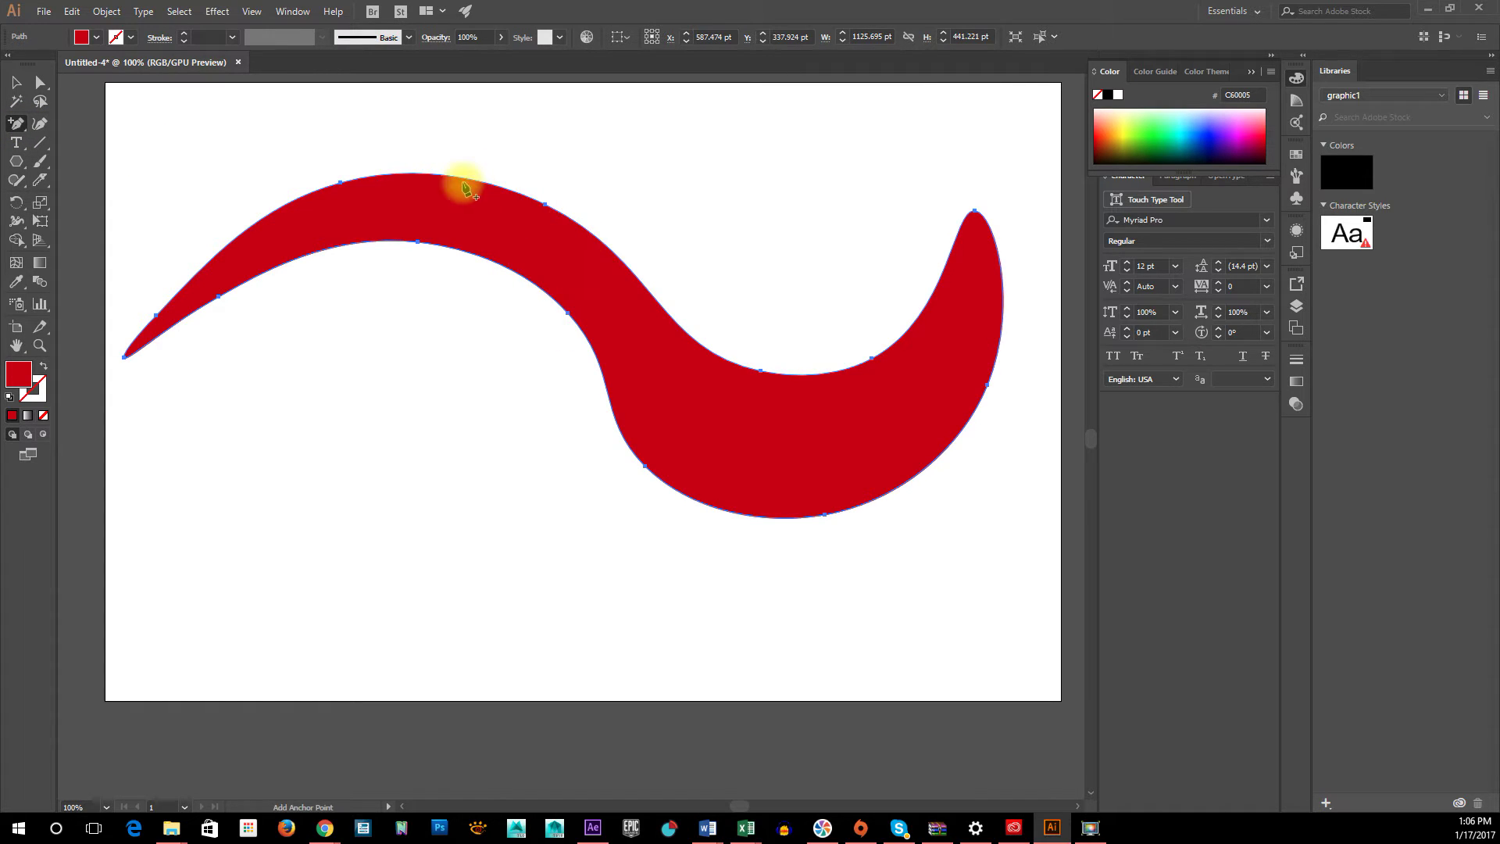
{"action": "left_click", "coordinate": [460, 179]}
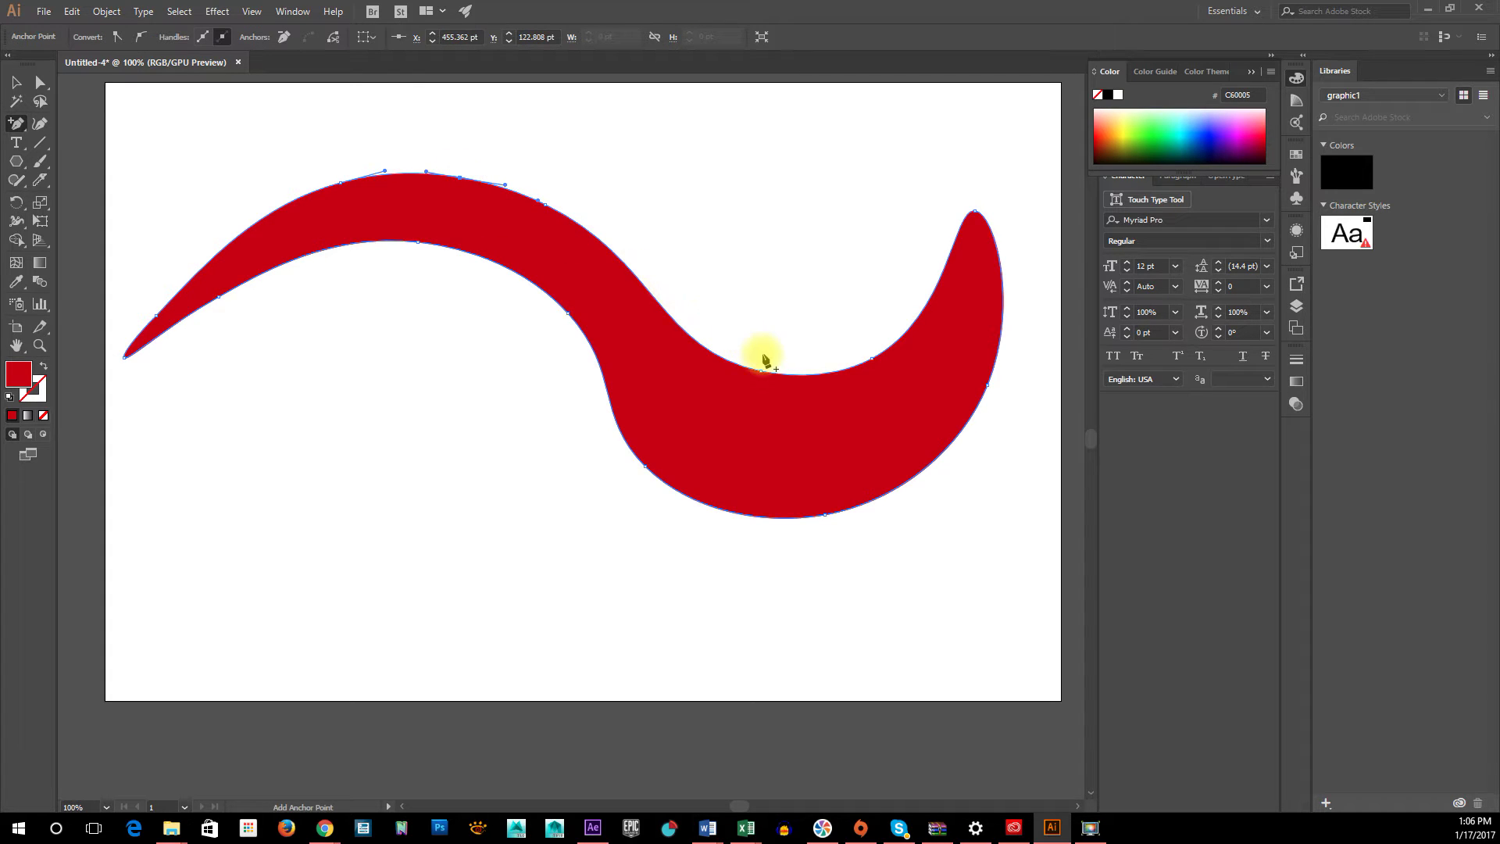
{"action": "left_click", "coordinate": [726, 361]}
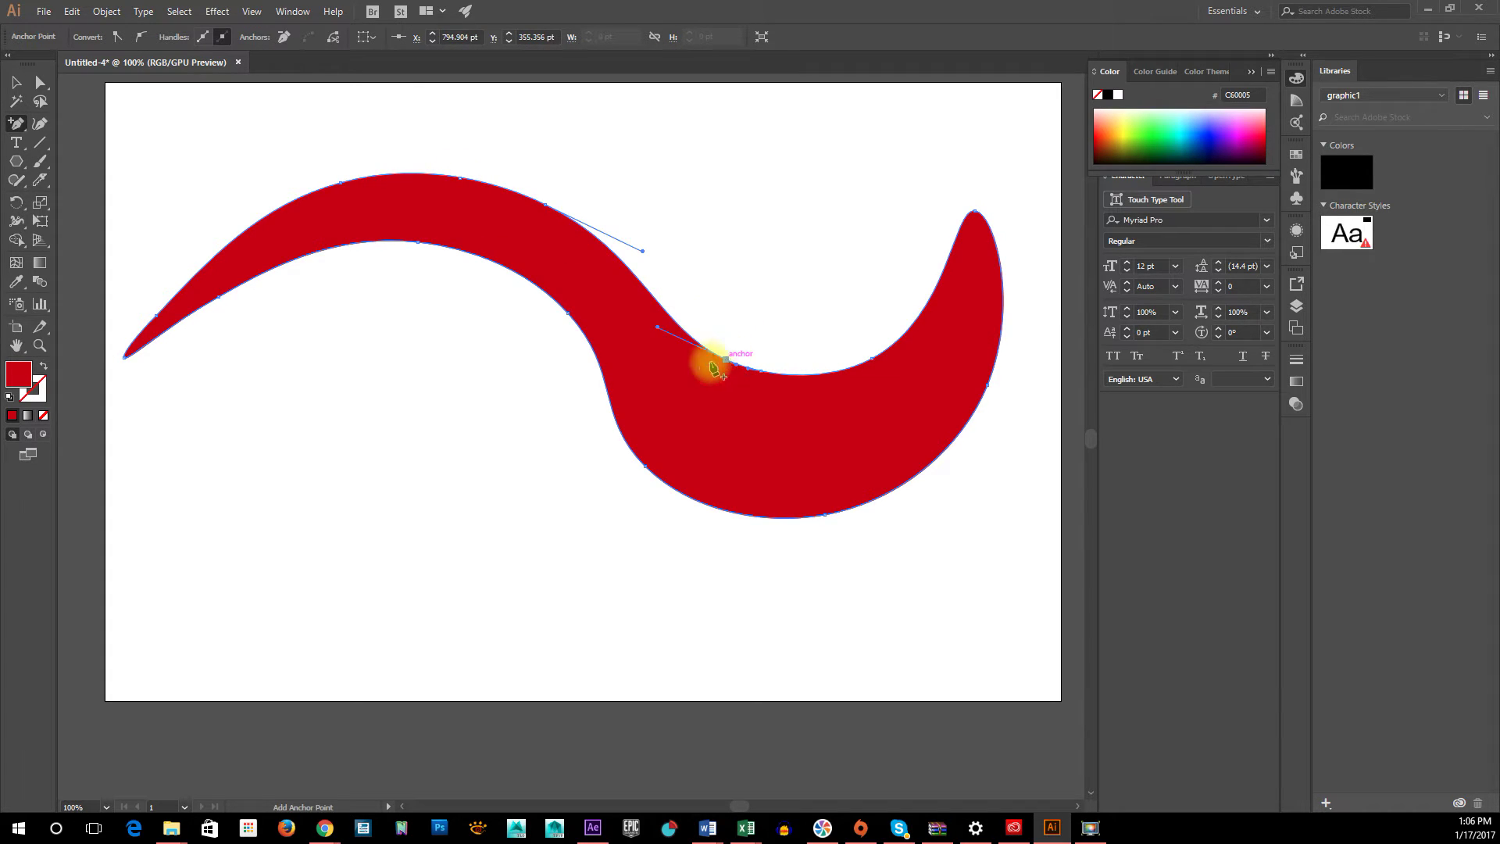
{"action": "left_click", "coordinate": [654, 304]}
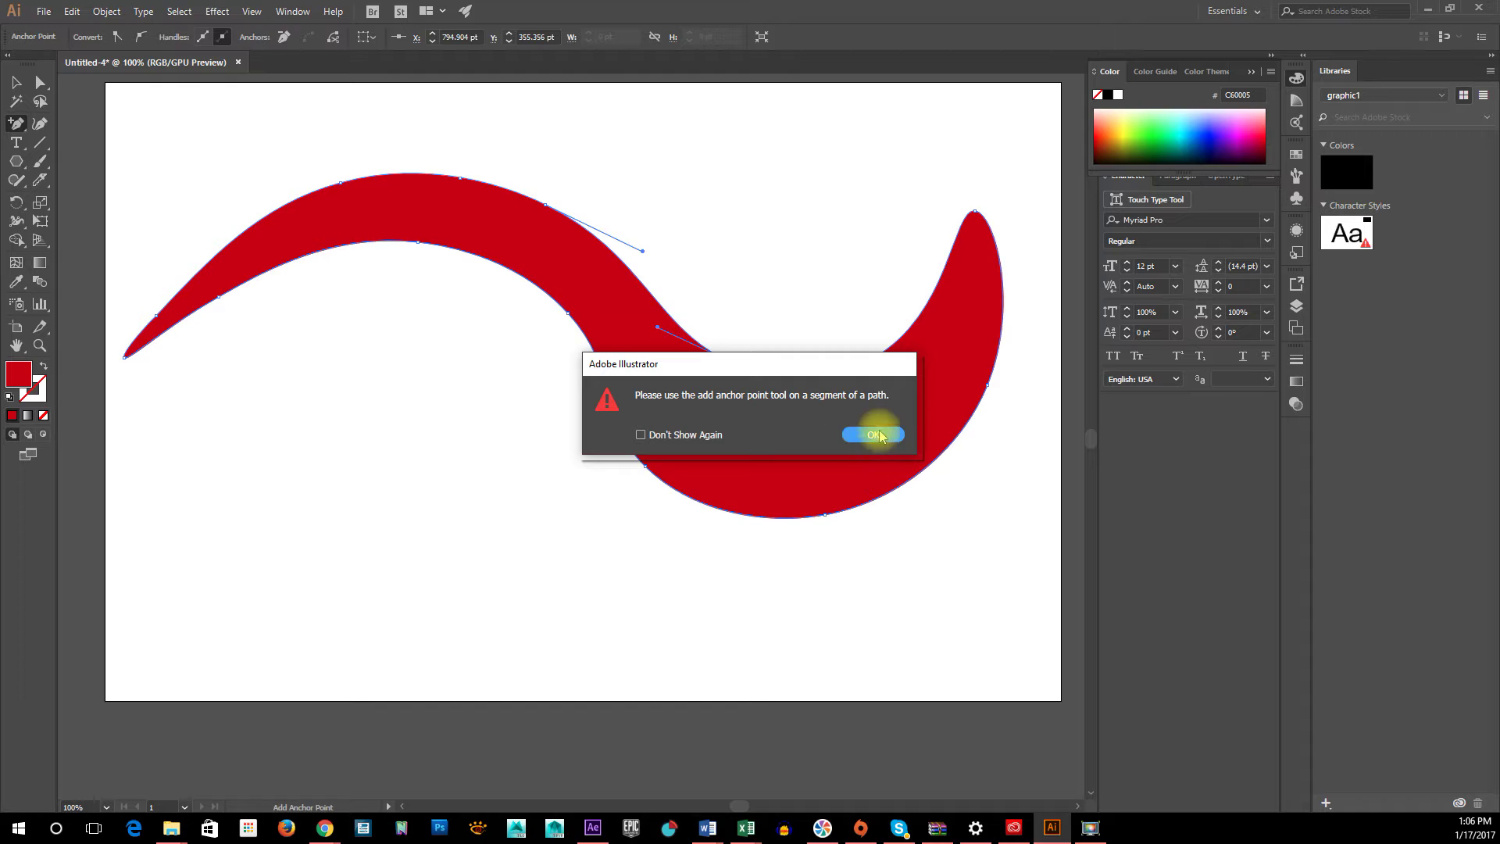
{"action": "key", "text": "Return"}
{"action": "left_click", "coordinate": [637, 277]}
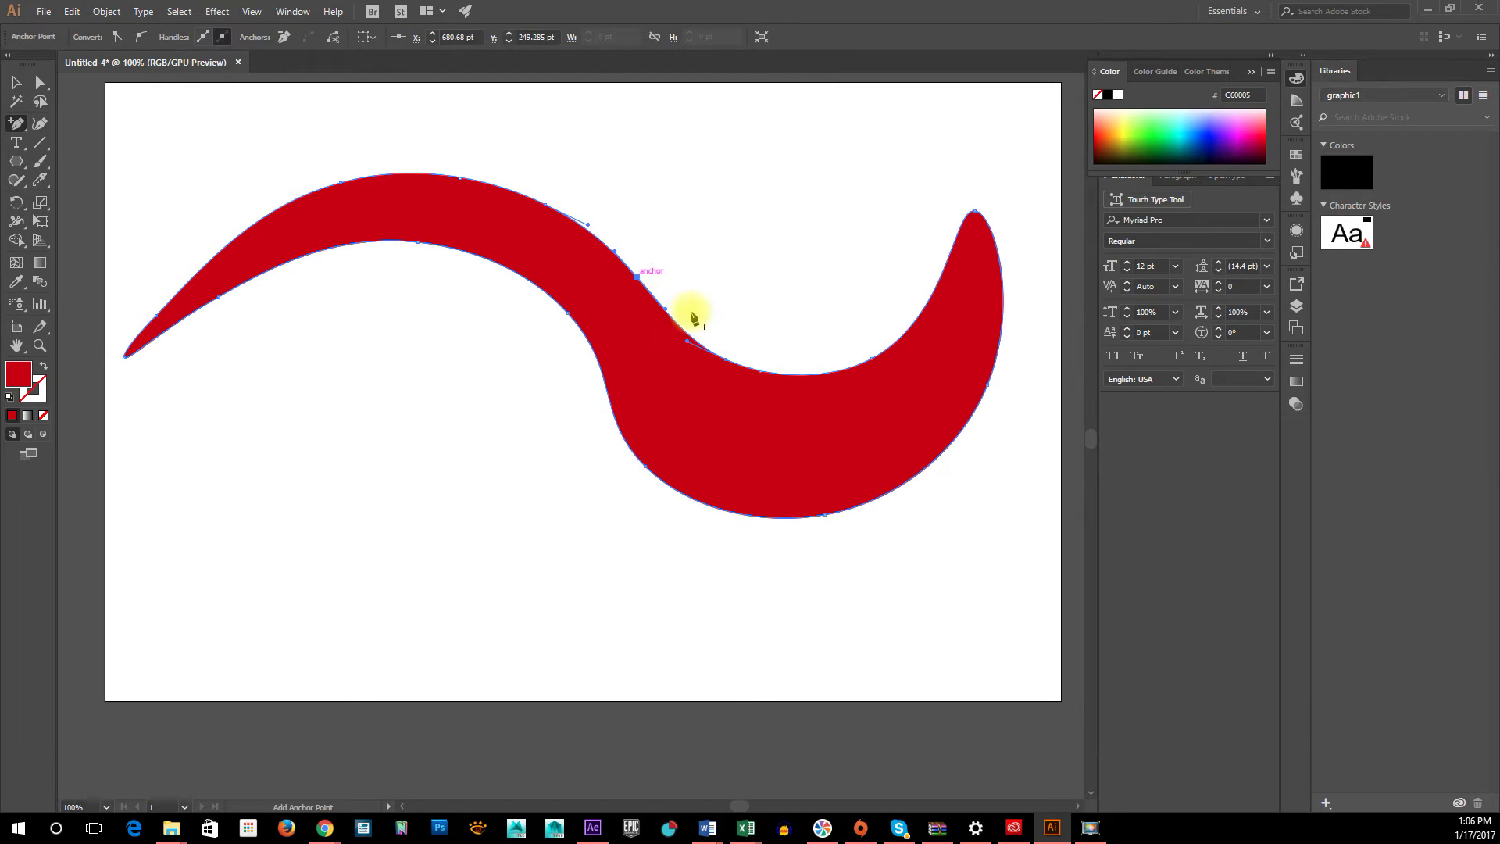
Delete the anchor point midway down the upper slope and the one at the left of the dip.
{"action": "left_click", "coordinate": [14, 129]}
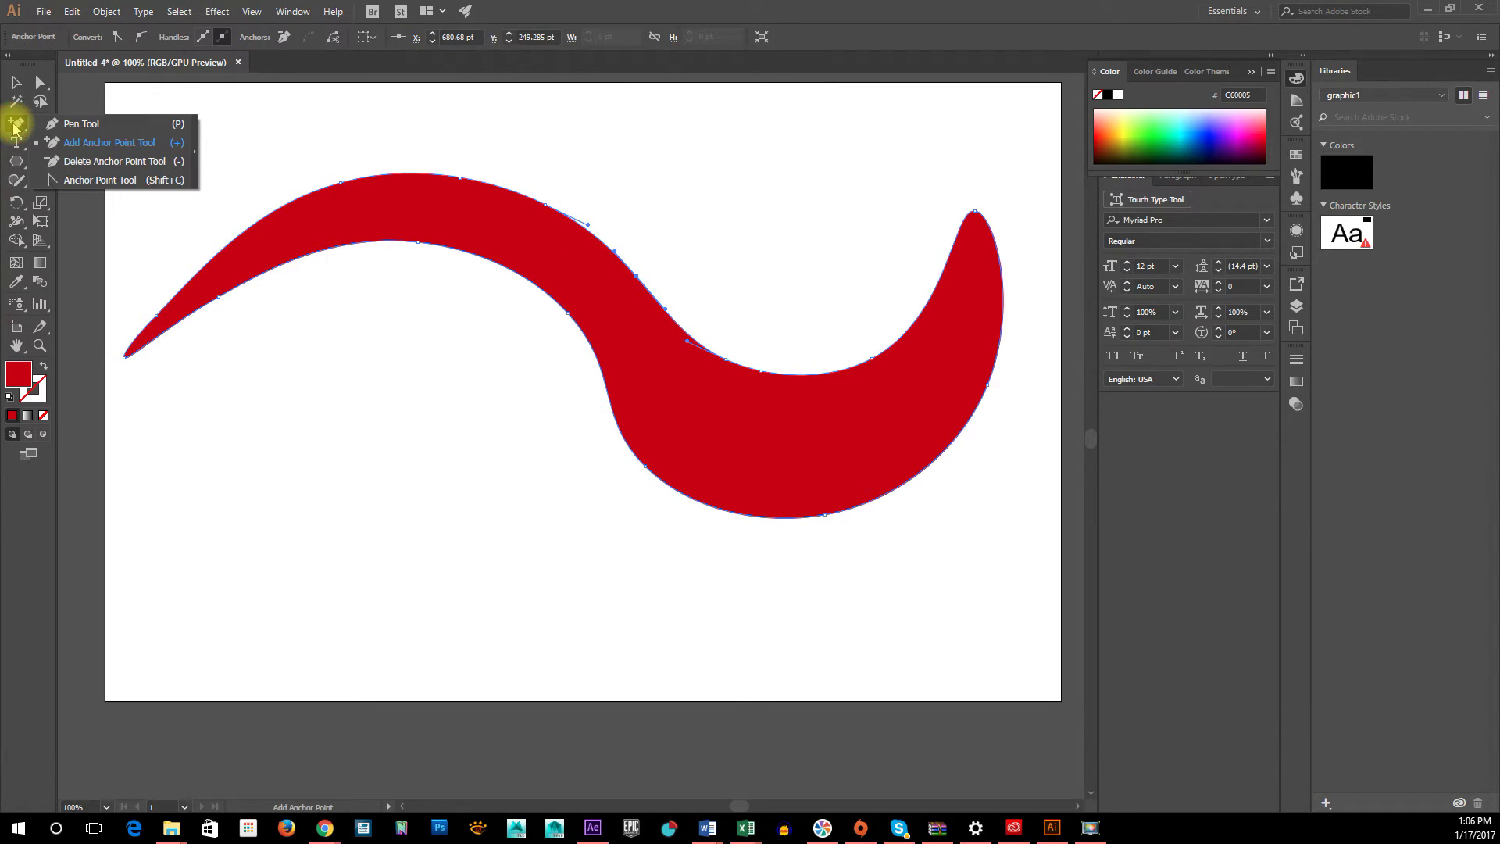
{"action": "left_click", "coordinate": [59, 161]}
{"action": "left_click", "coordinate": [638, 278]}
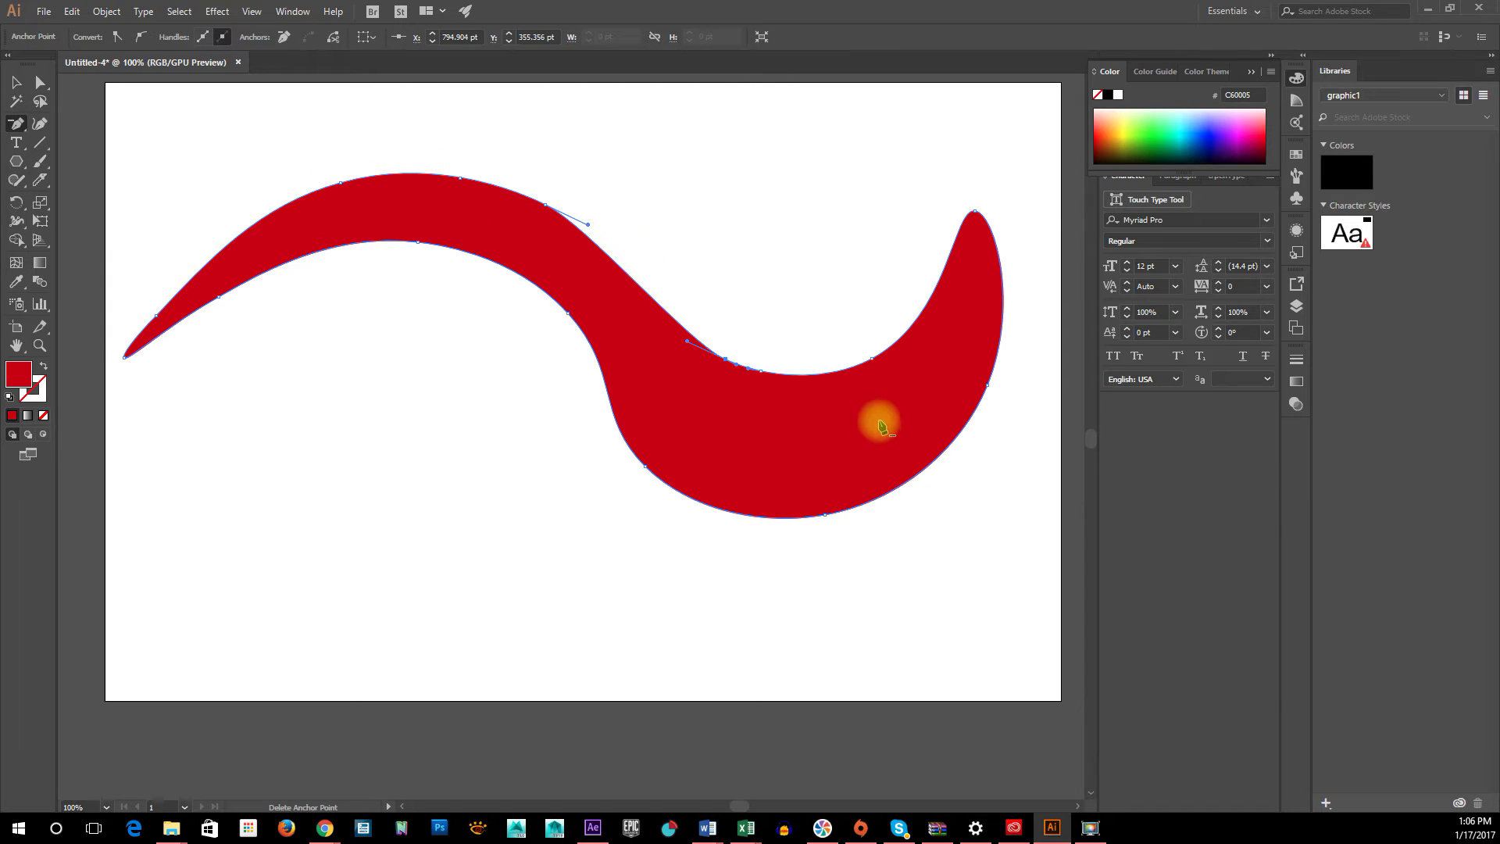
{"action": "left_click", "coordinate": [761, 373]}
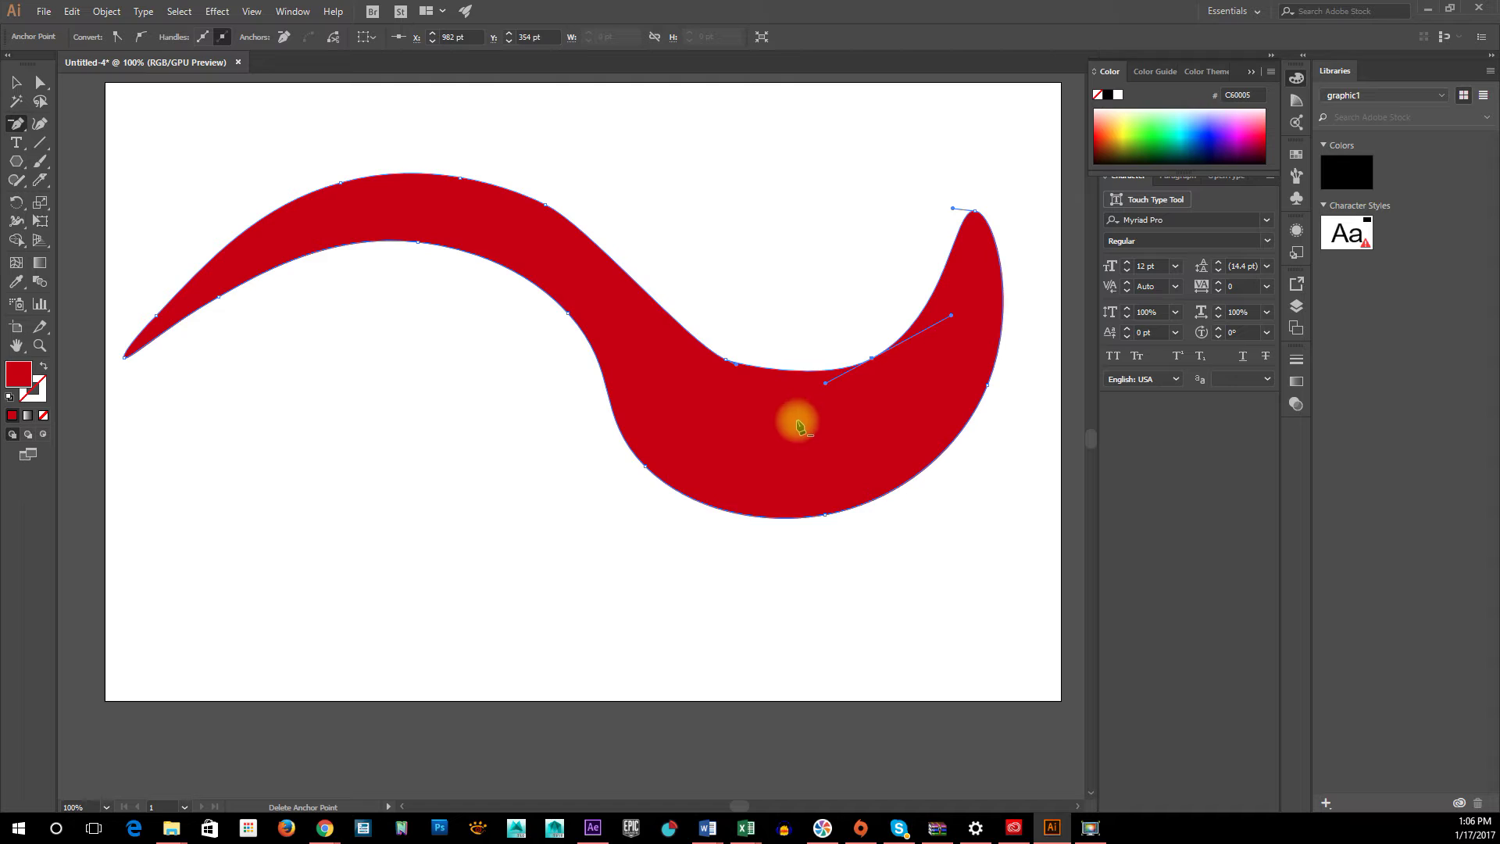
Convert the wave's upper-right tip to a sharp corner with the Anchor Point tool, and pull out horizontal handles to round it broadly.
{"action": "left_click", "coordinate": [15, 125]}
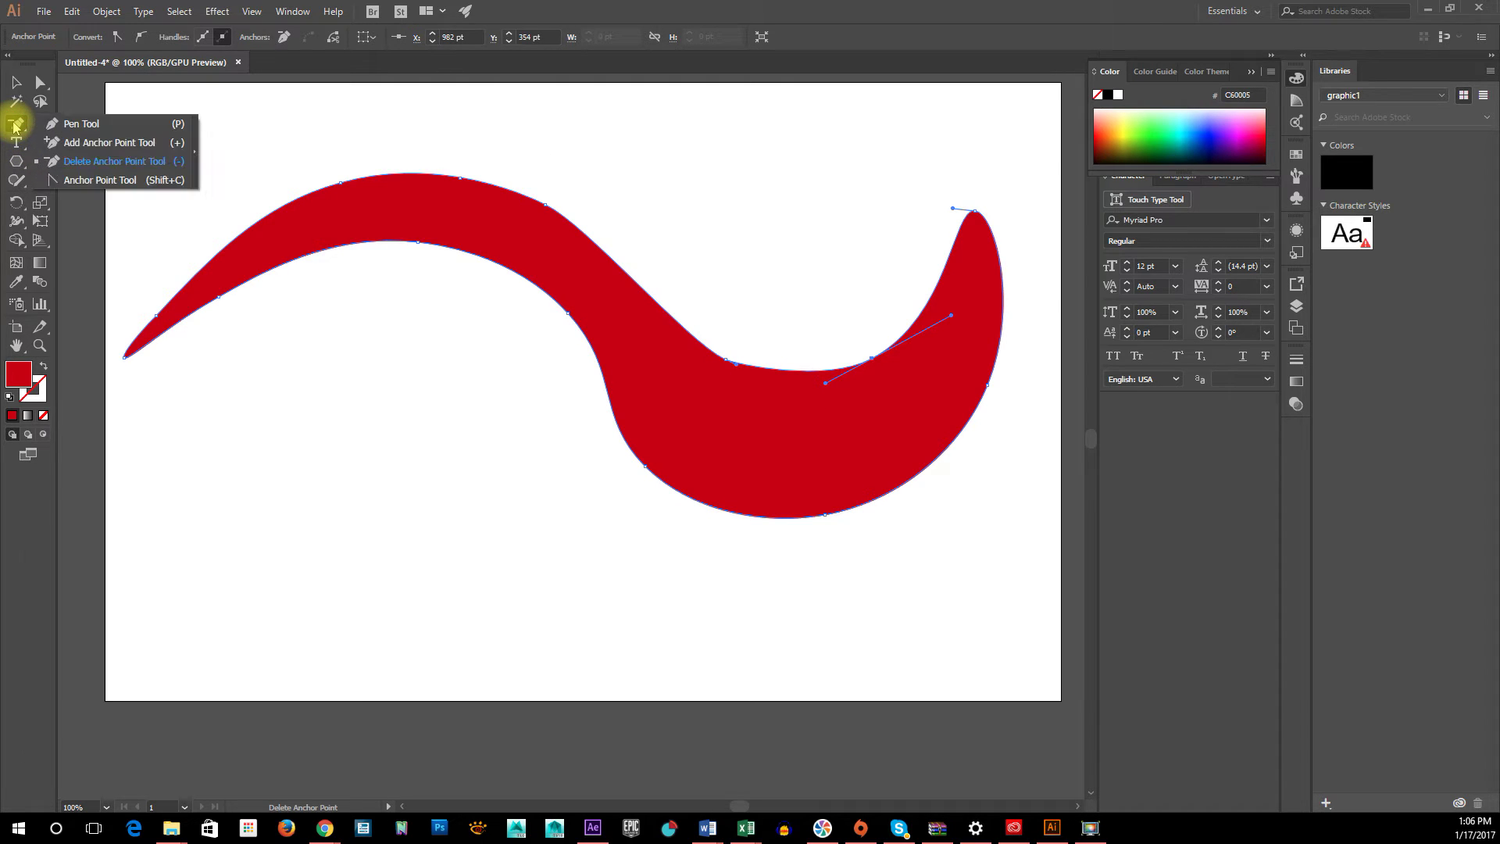
{"action": "left_click", "coordinate": [88, 181]}
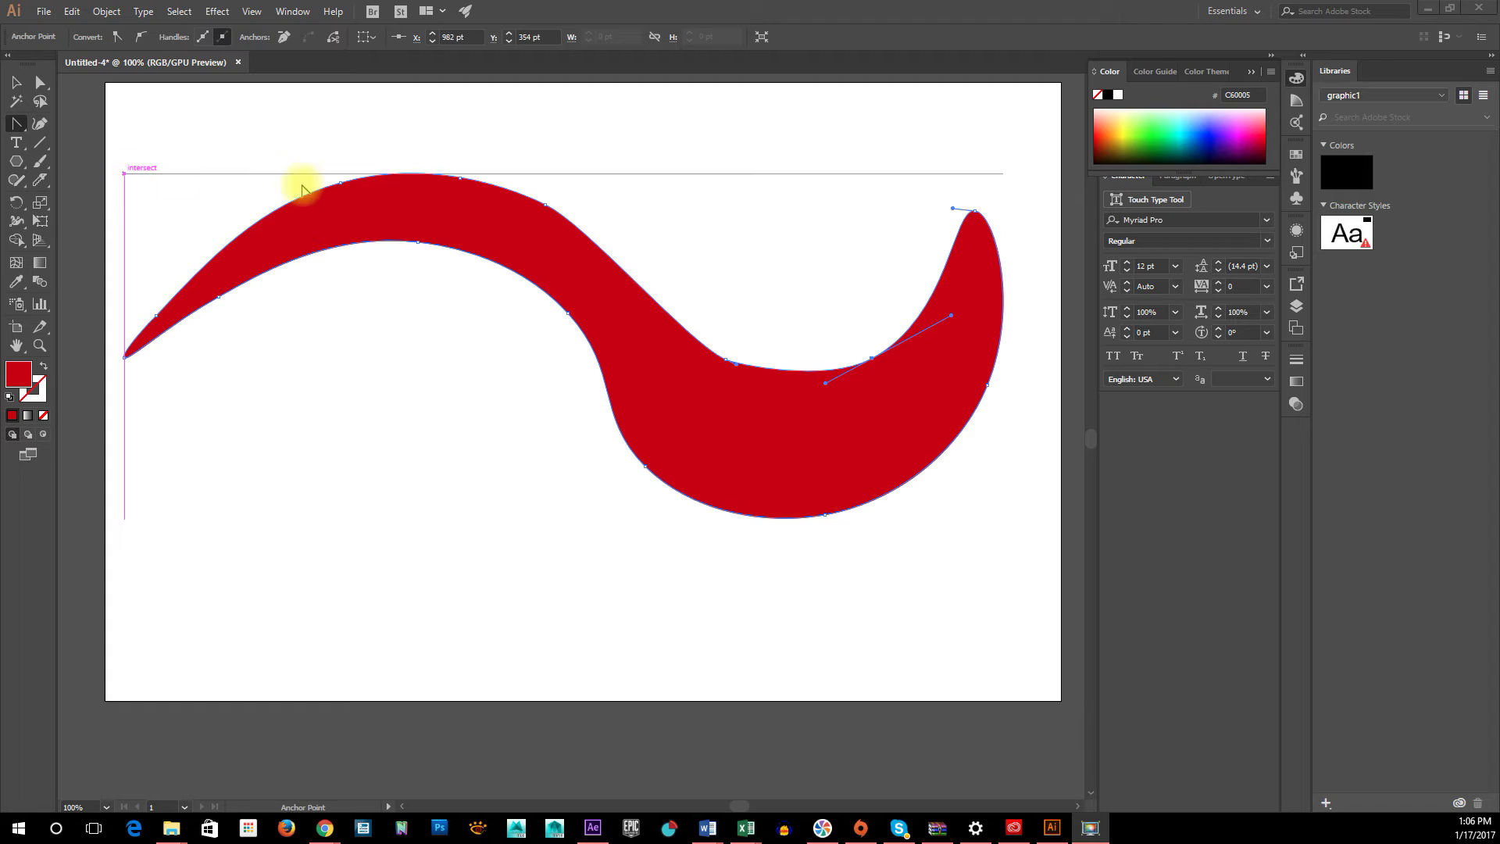
{"action": "left_click", "coordinate": [975, 209]}
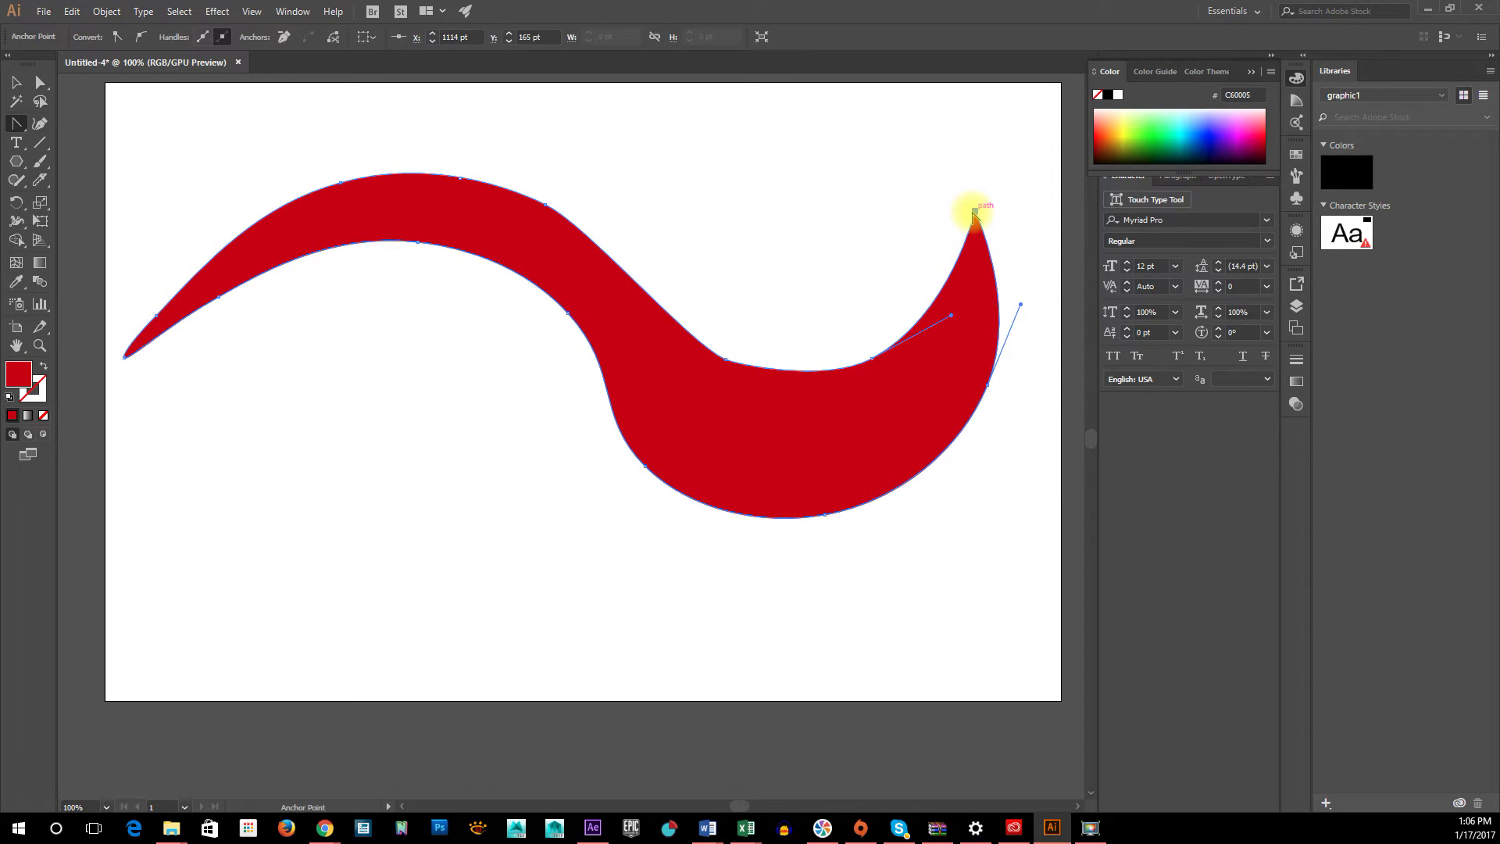
{"action": "left_click_drag", "start_coordinate": [975, 211], "coordinate": [1044, 206]}
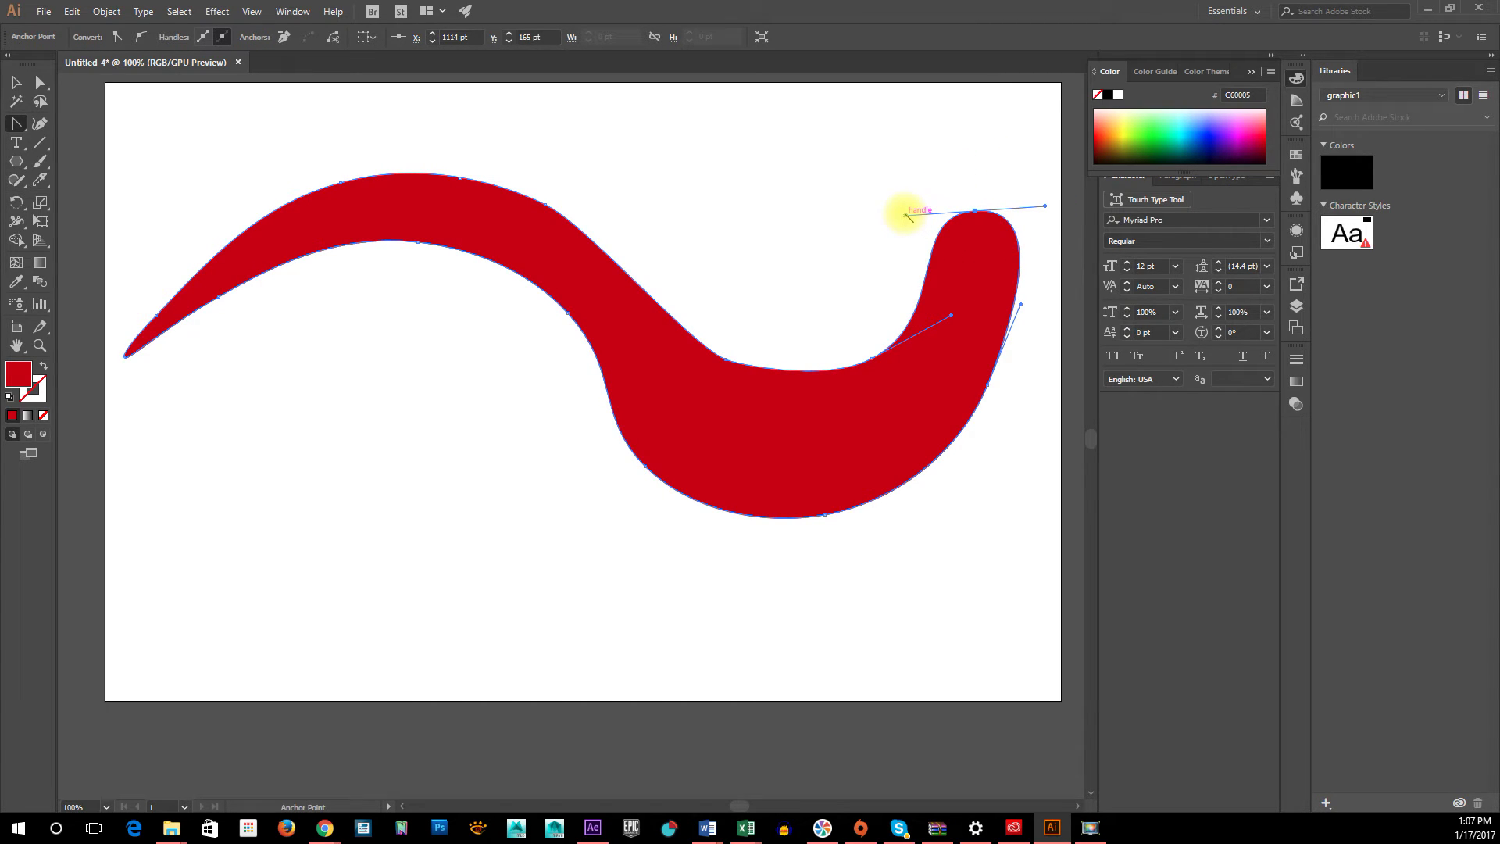
Swing both handles of the wave's upper-right tip downward independently with the Anchor Point tool to make a pointed corner, and deselect the shape.
{"action": "left_click_drag", "start_coordinate": [905, 216], "coordinate": [947, 265]}
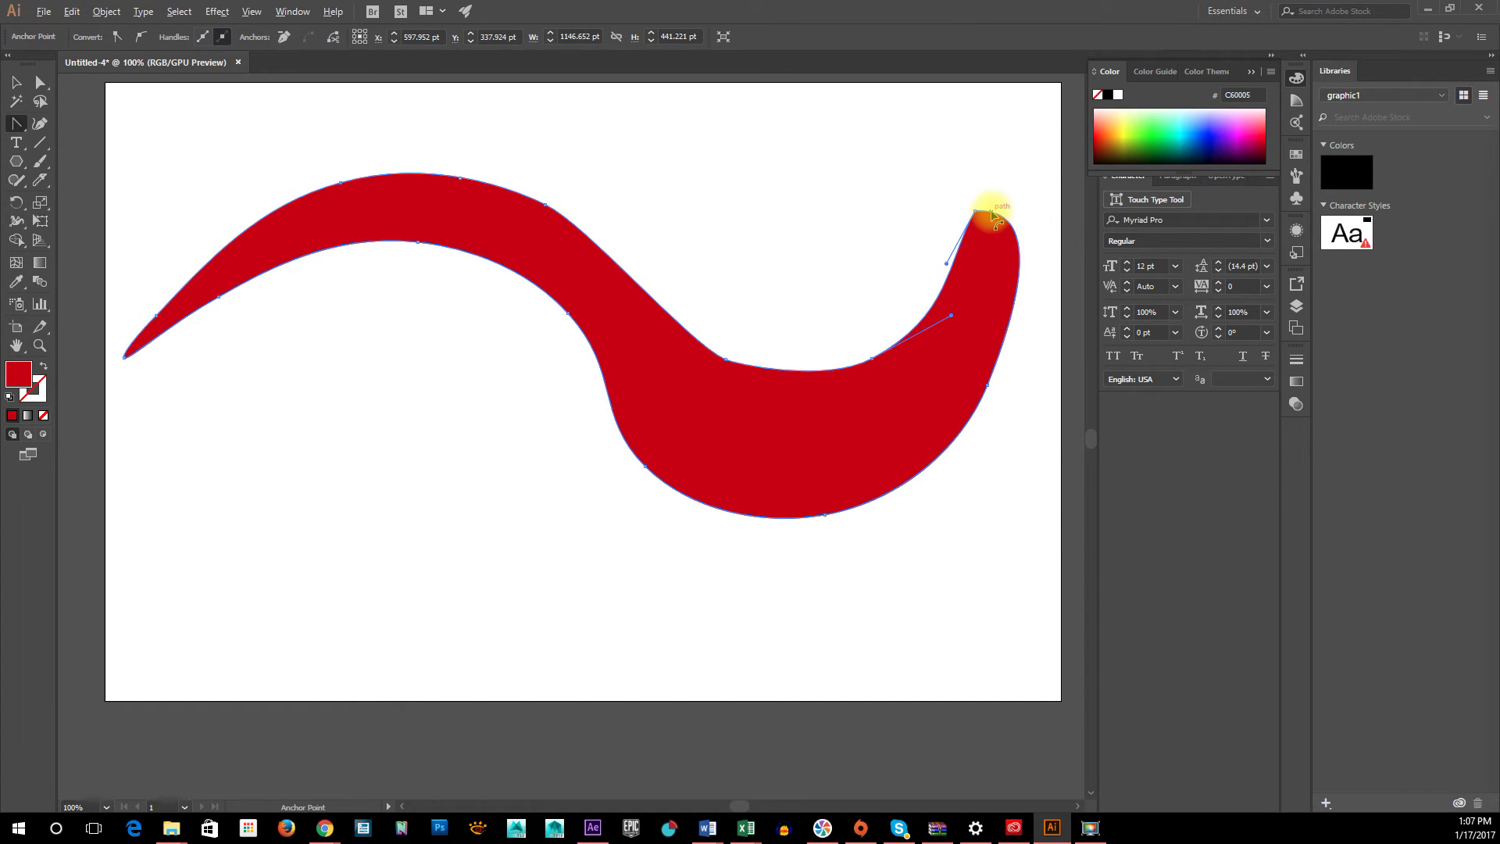
{"action": "key", "text": "ctrl"}
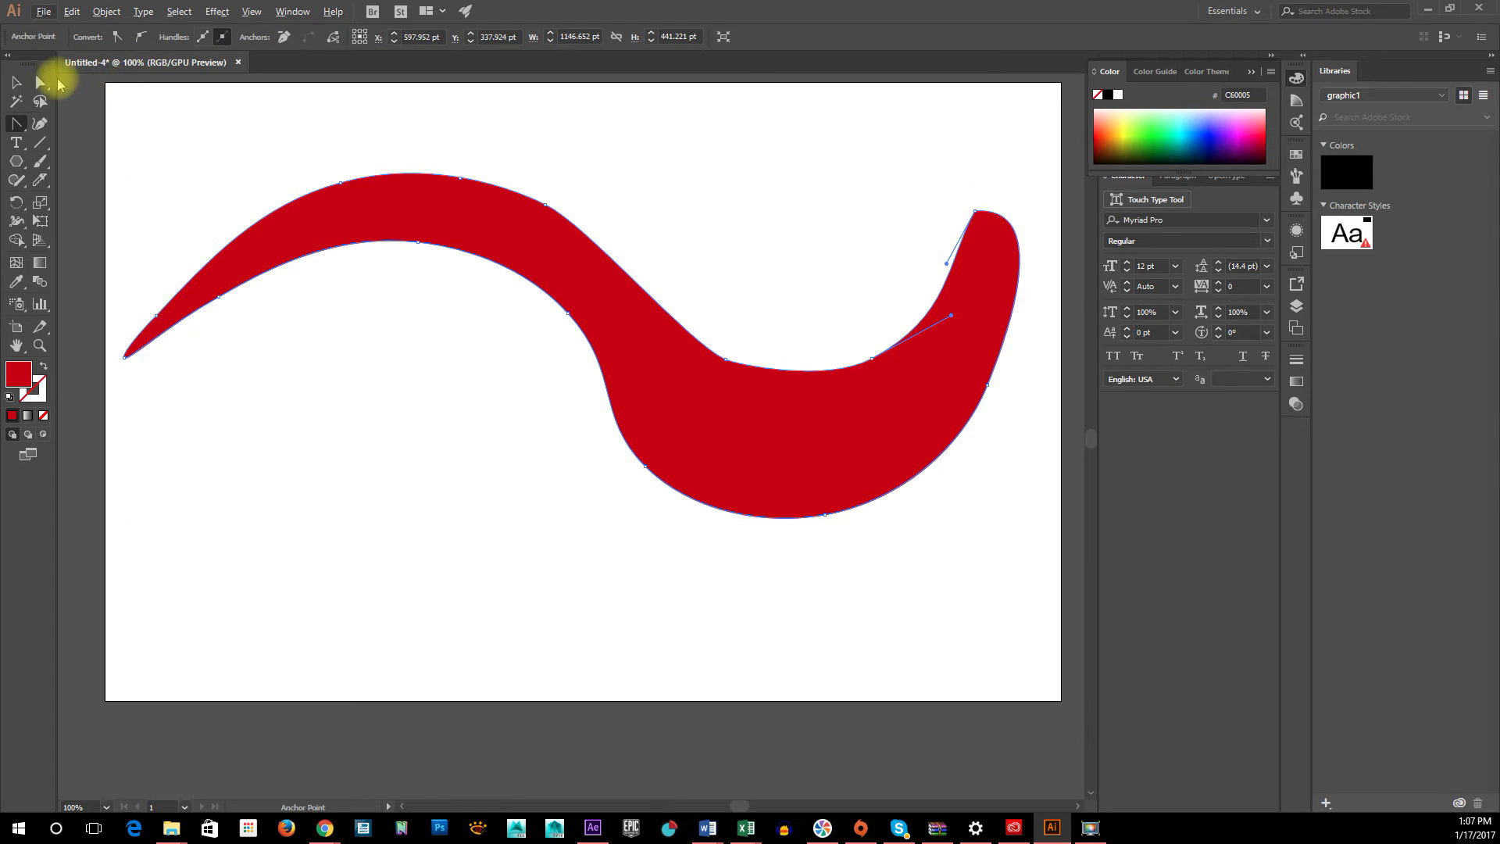
{"action": "left_click", "coordinate": [40, 82]}
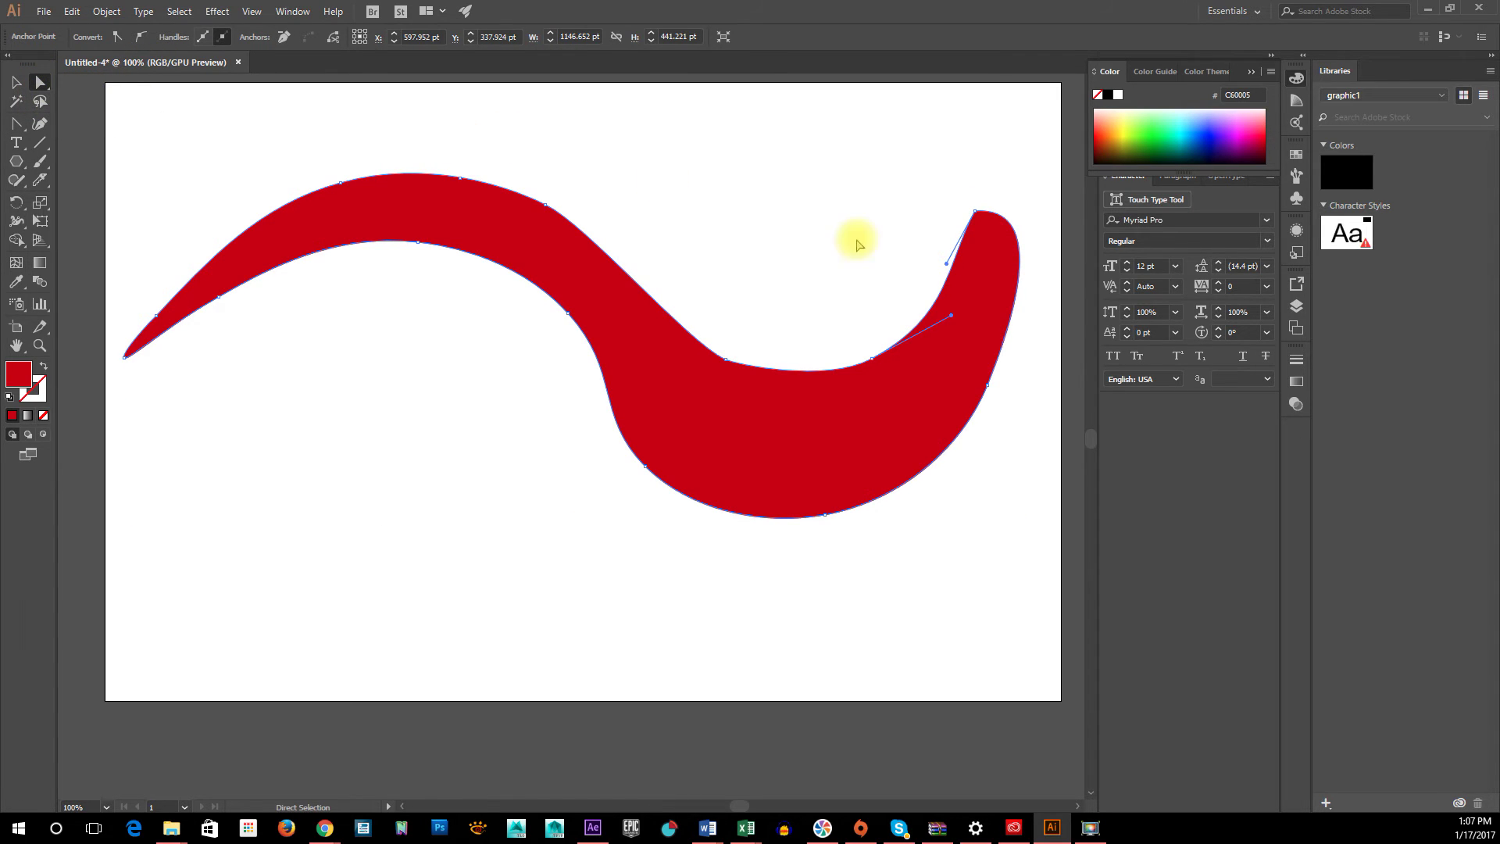
{"action": "key", "text": "ctrl"}
{"action": "left_click", "coordinate": [977, 212]}
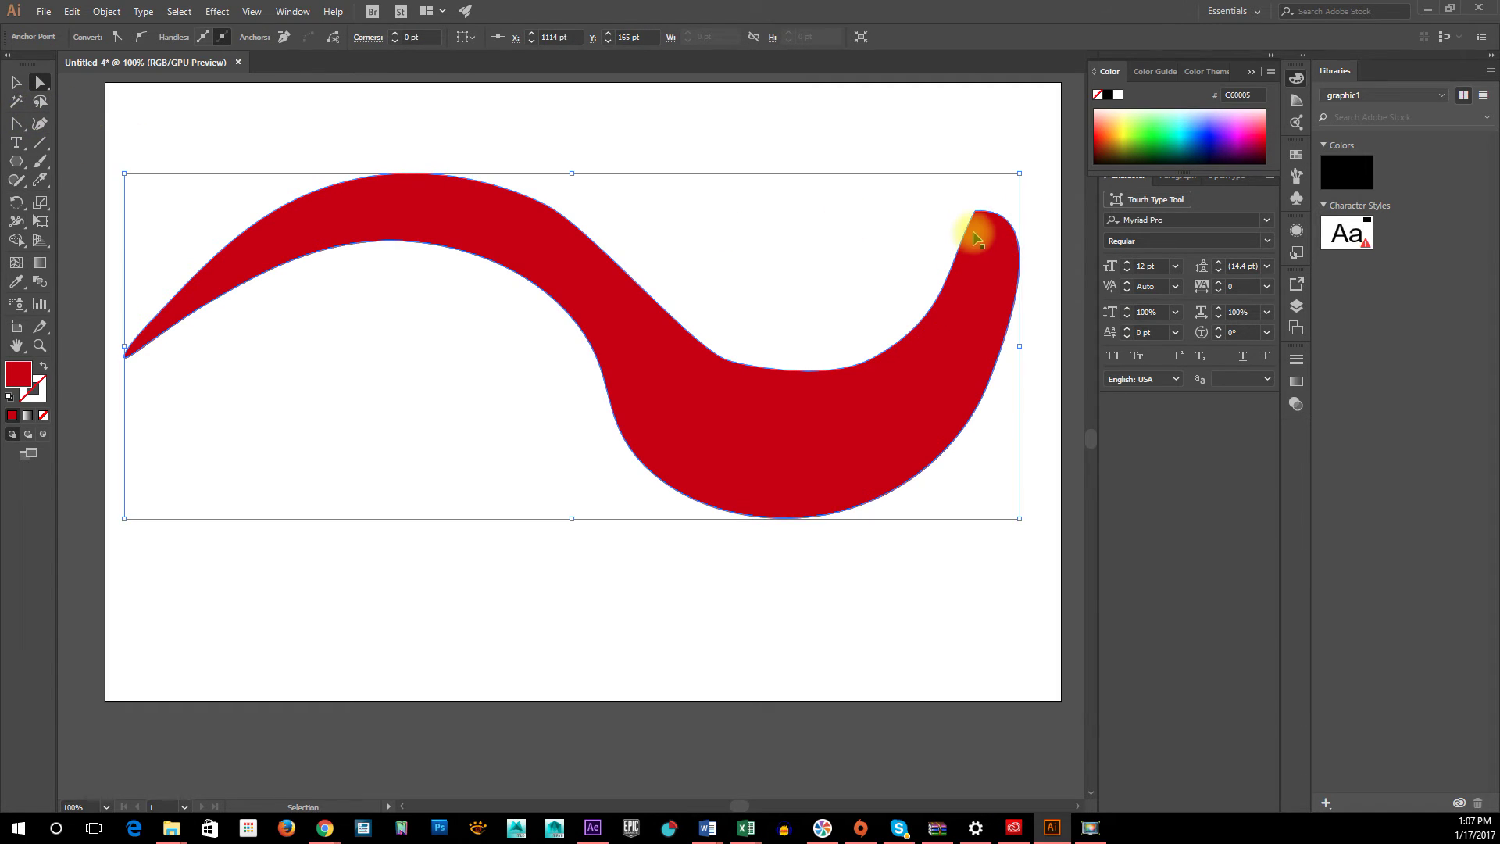
{"action": "left_click", "coordinate": [16, 122]}
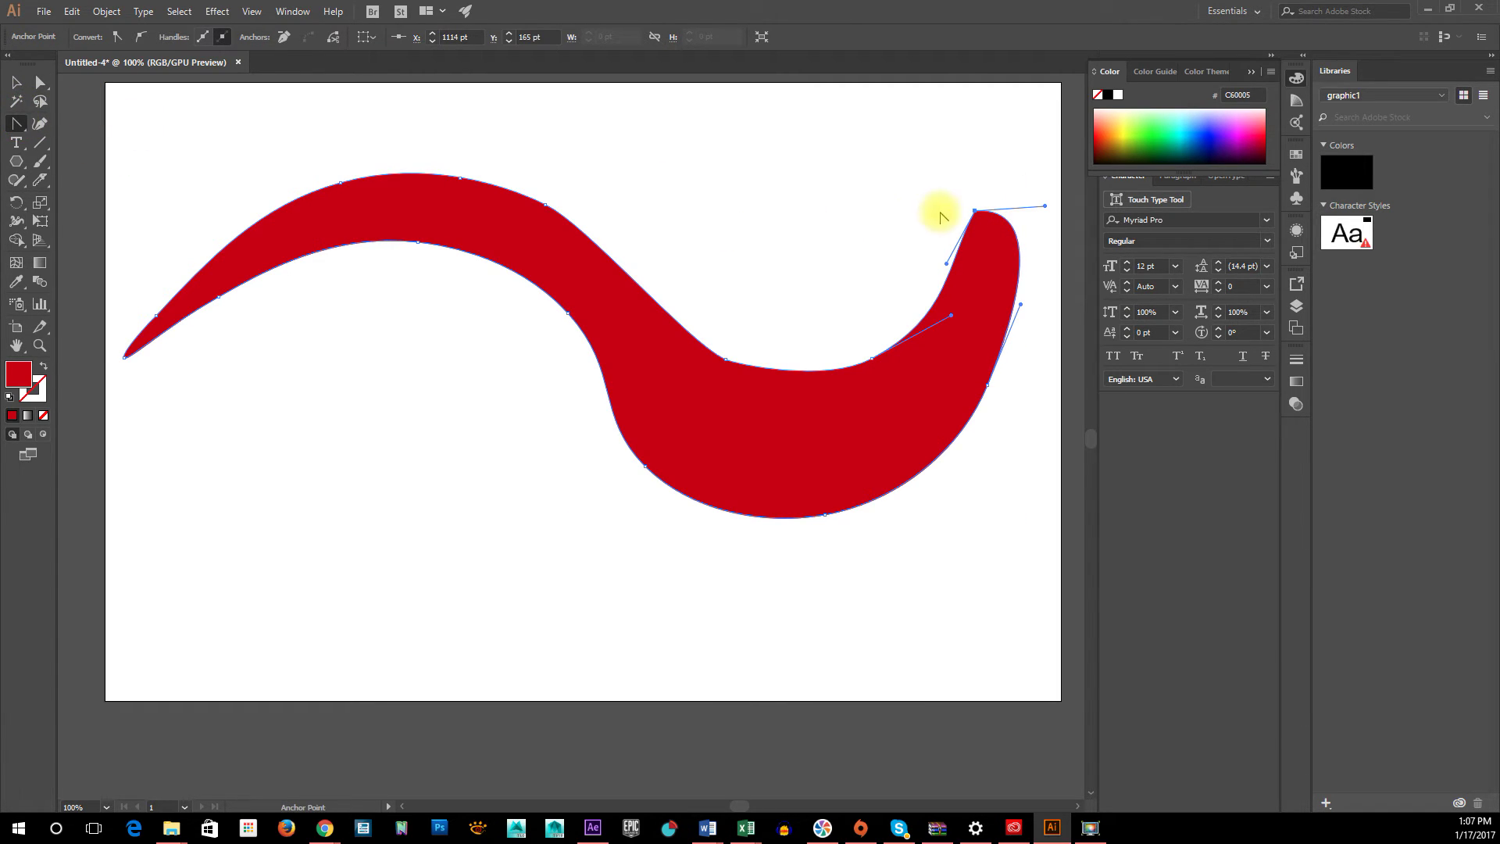
{"action": "left_click_drag", "start_coordinate": [1046, 208], "coordinate": [1020, 265]}
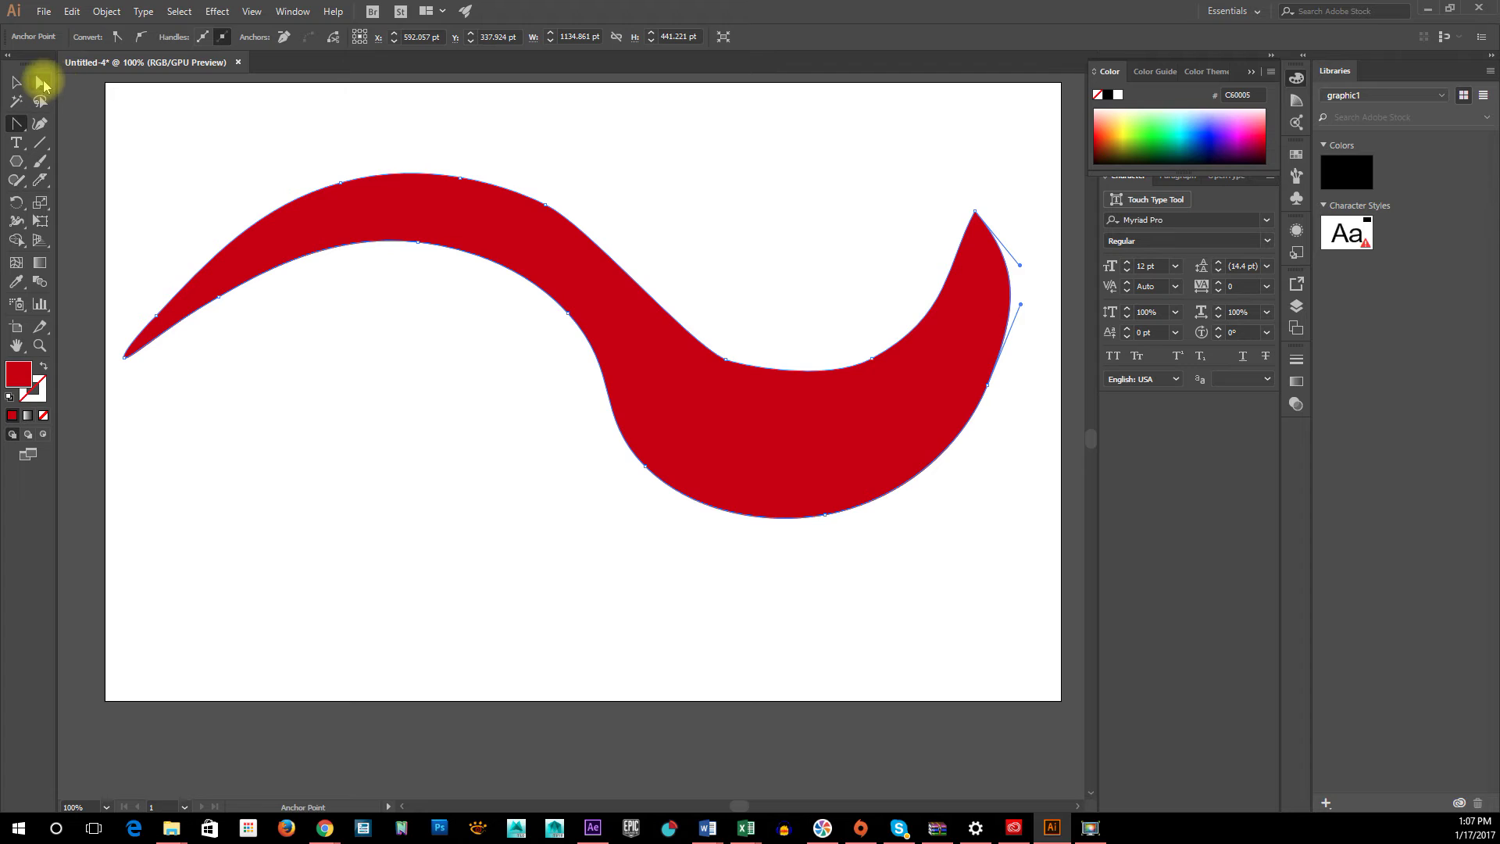
{"action": "left_click", "coordinate": [571, 147]}
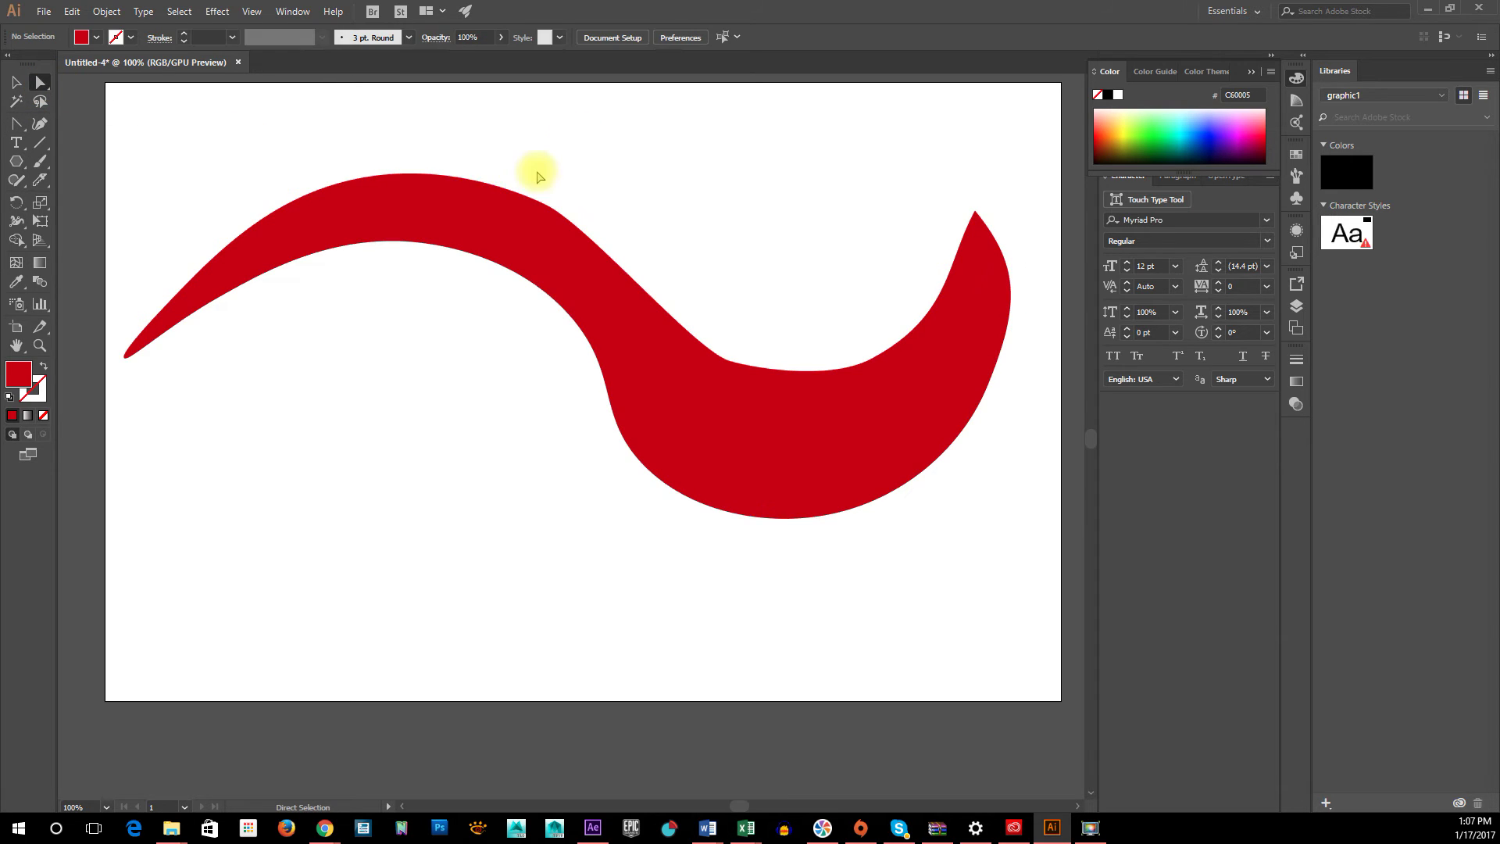
Raise the anchor point just right of the wave's crest to X 488 pt, Y 61 pt, and lengthen its right handle to form a hump.
{"action": "left_click", "coordinate": [460, 179]}
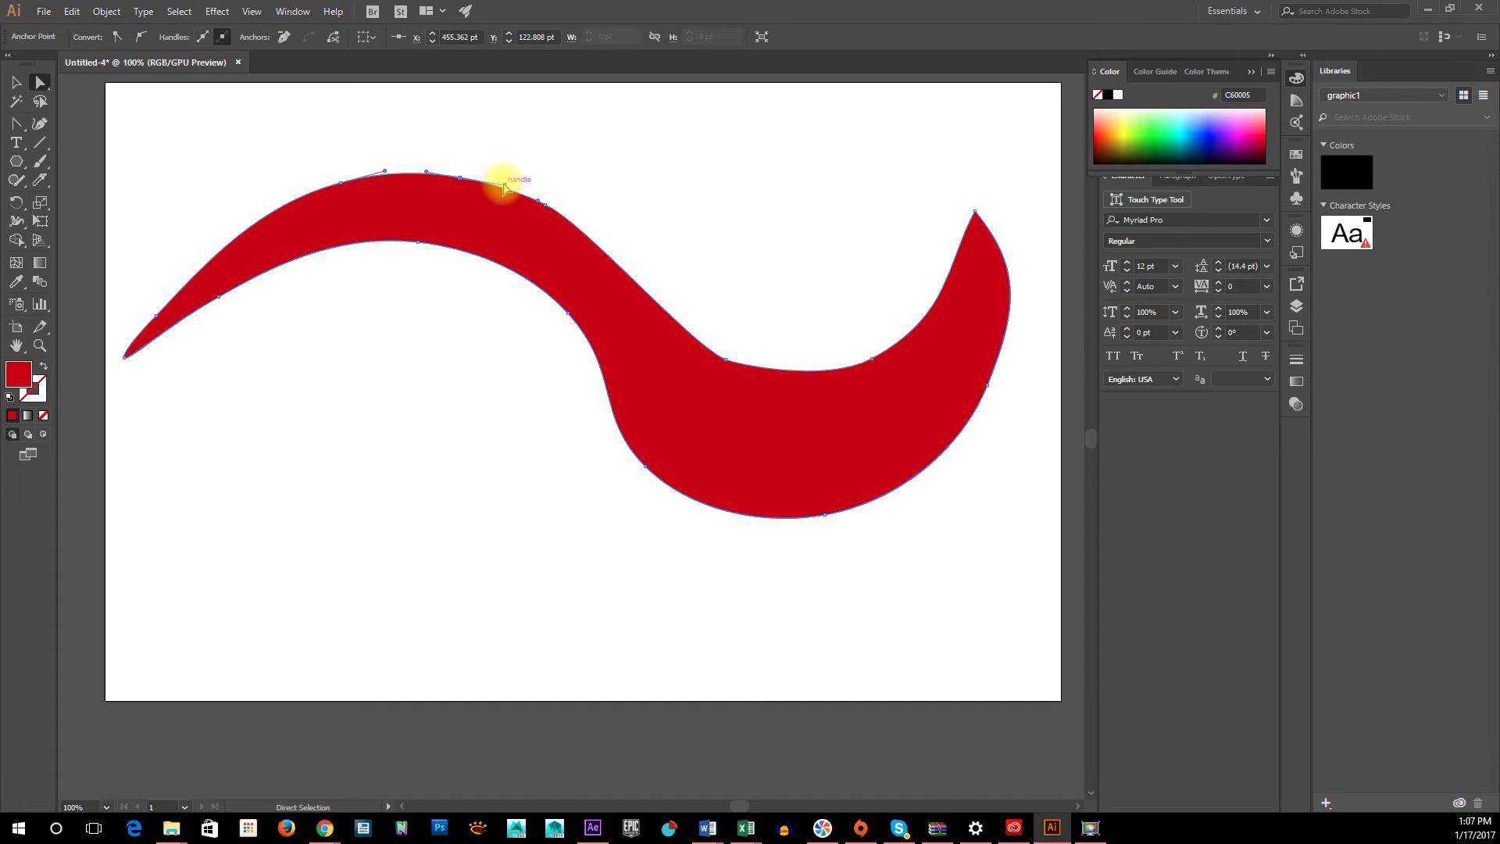
{"action": "left_click_drag", "start_coordinate": [504, 184], "coordinate": [488, 132]}
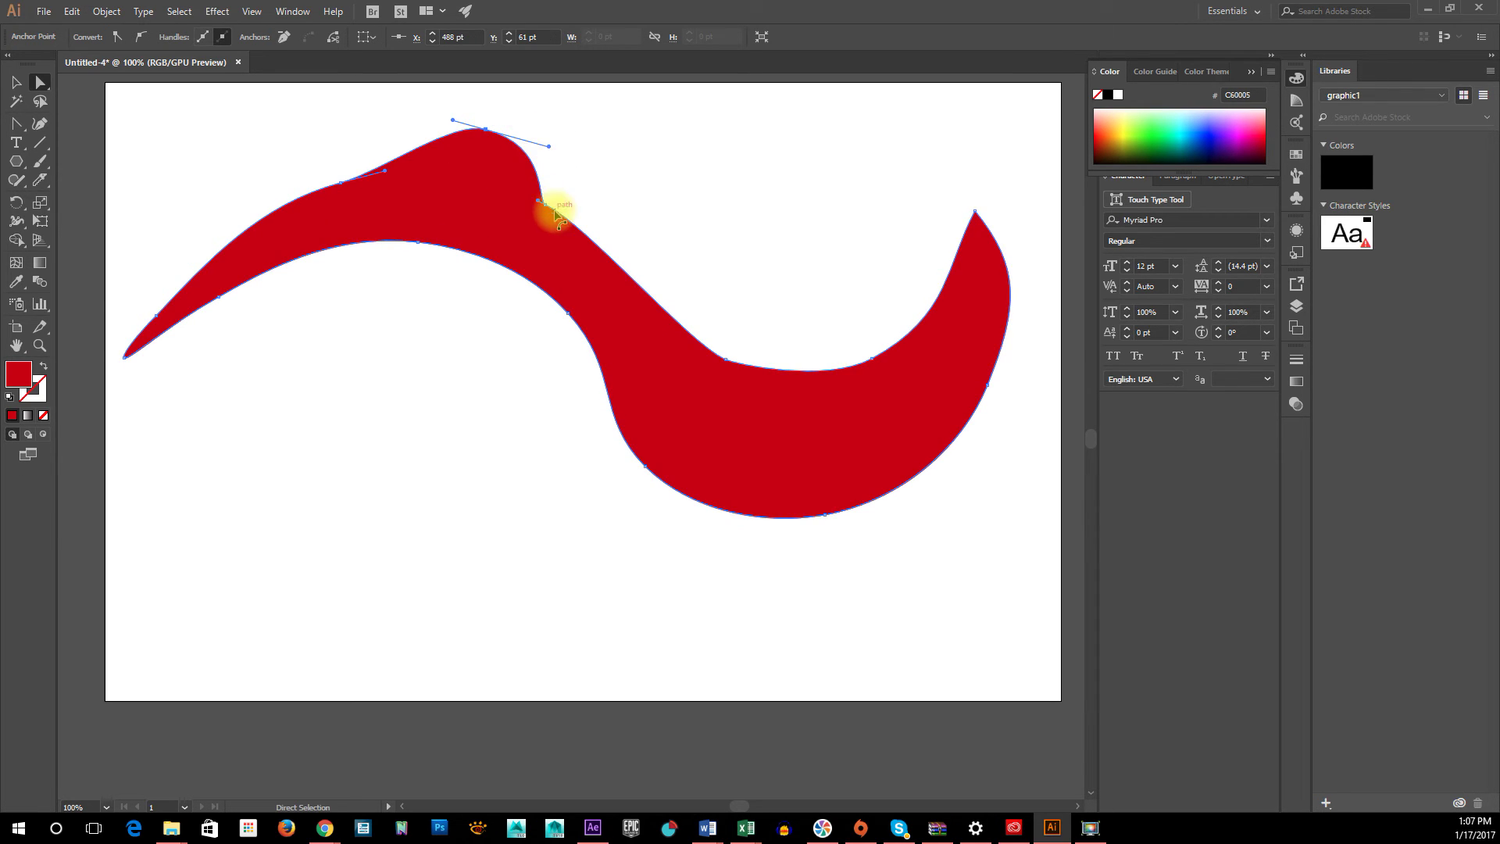
{"action": "left_click", "coordinate": [545, 207]}
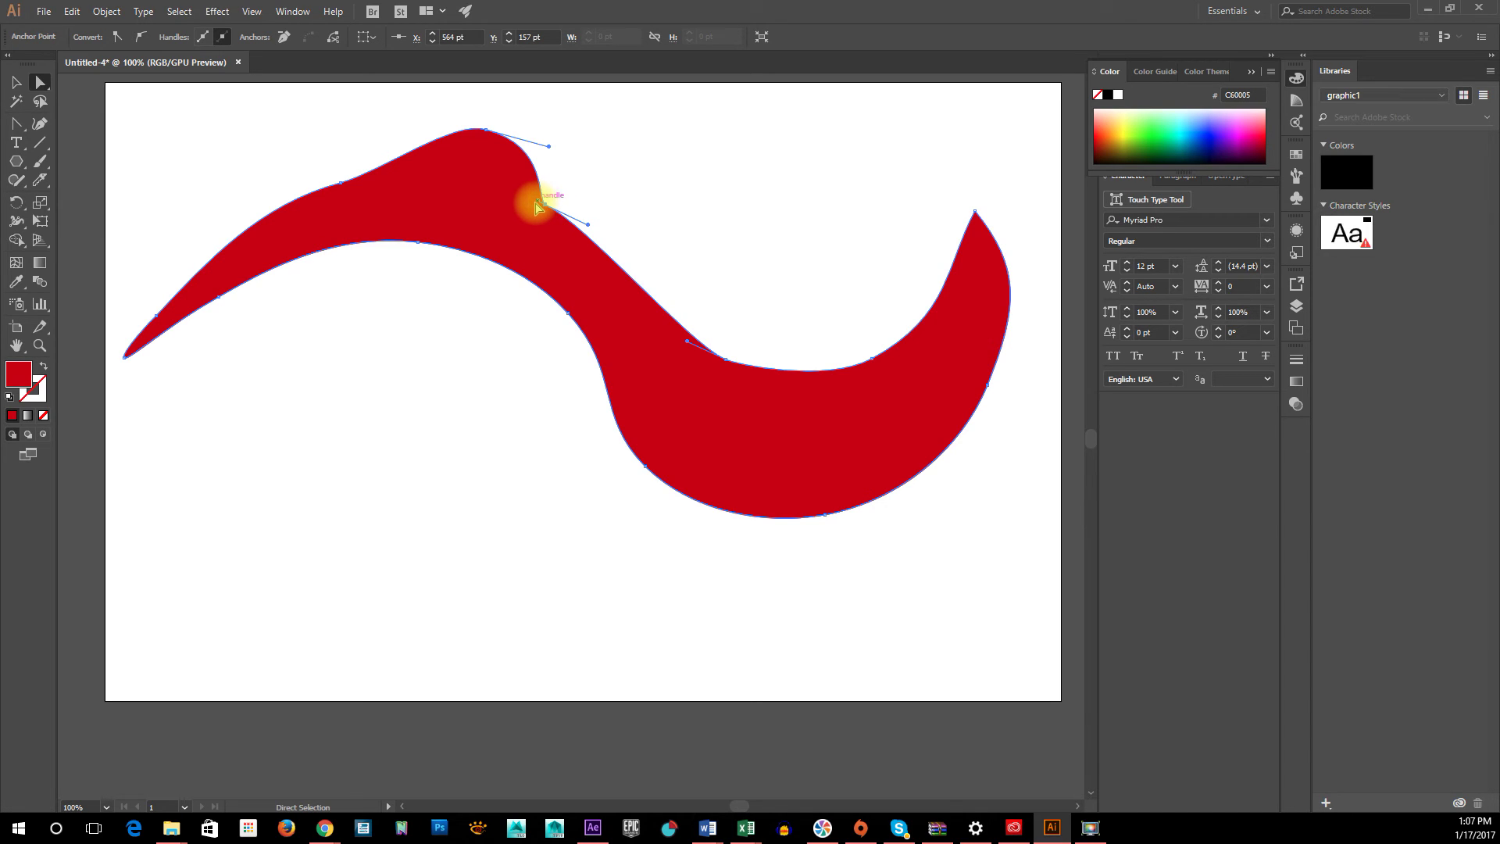
{"action": "left_click", "coordinate": [512, 227]}
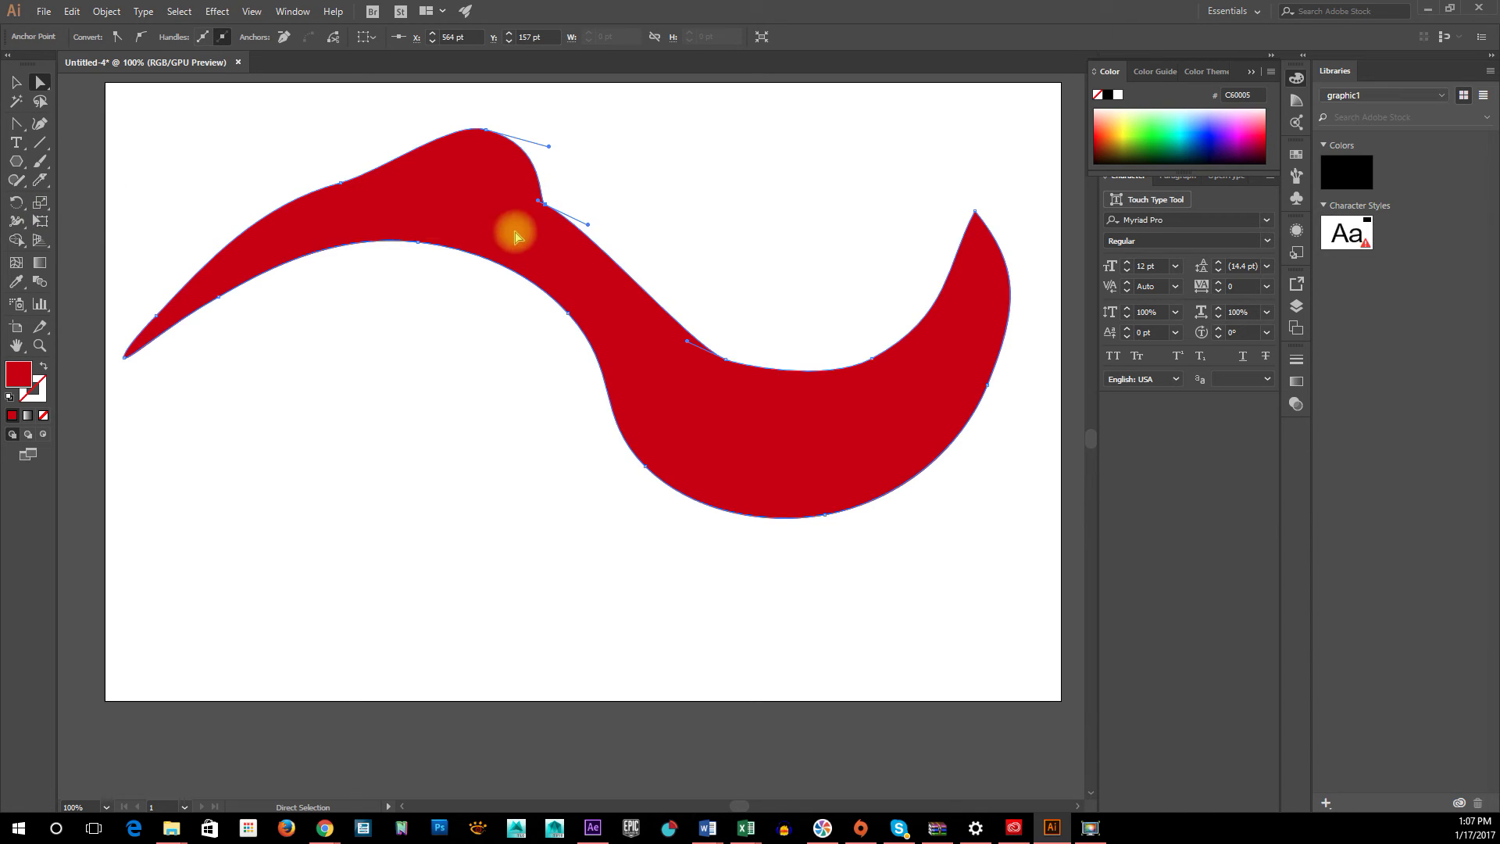
Turn the raised hump's top into a sharp peak with the Anchor Point tool, angling its handles separately down the left and right slopes.
{"action": "left_click", "coordinate": [17, 125]}
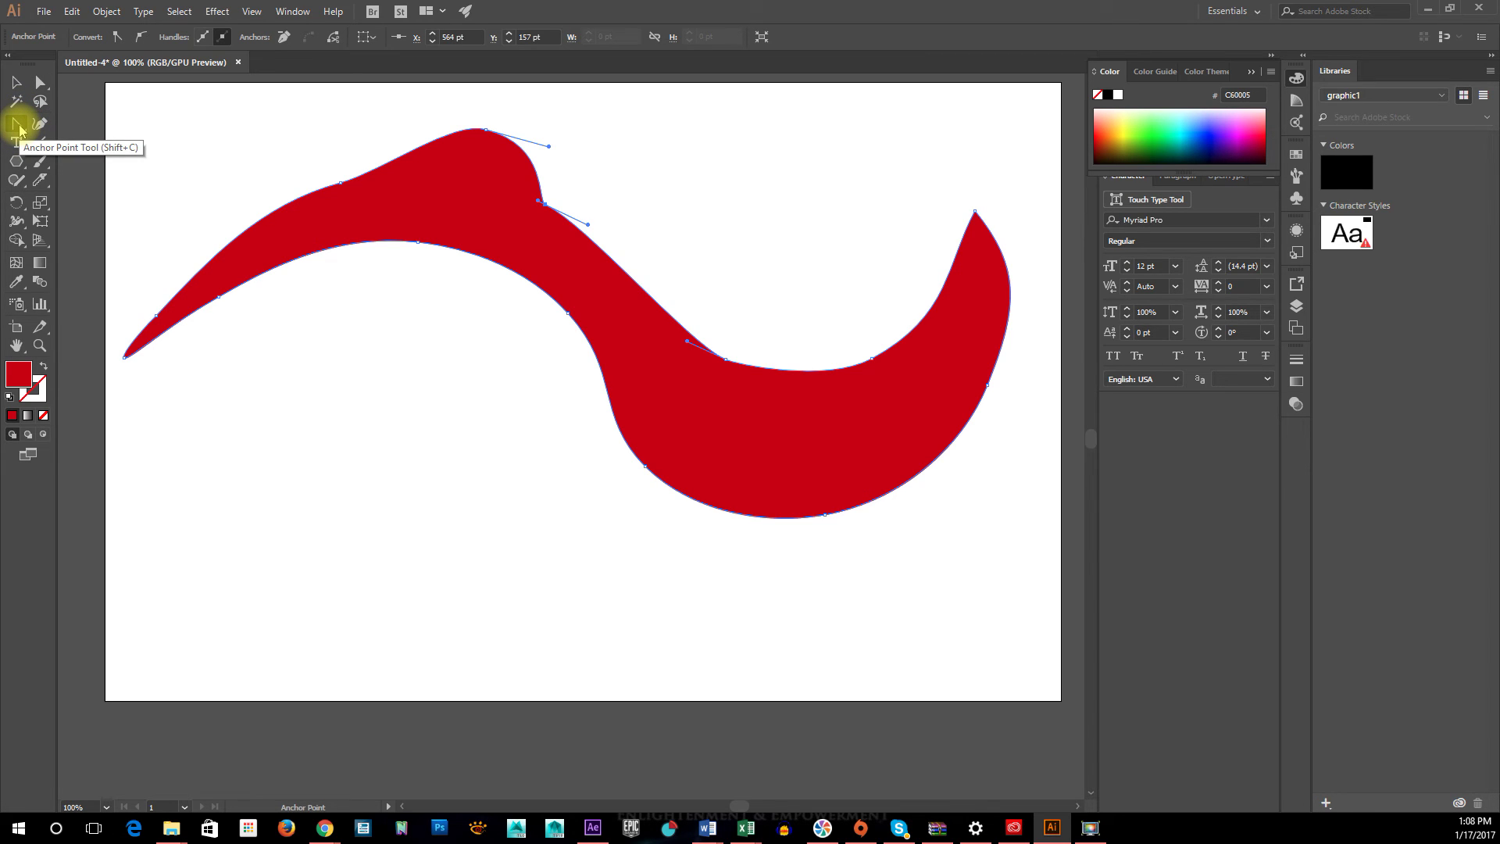
{"action": "left_click", "coordinate": [500, 171]}
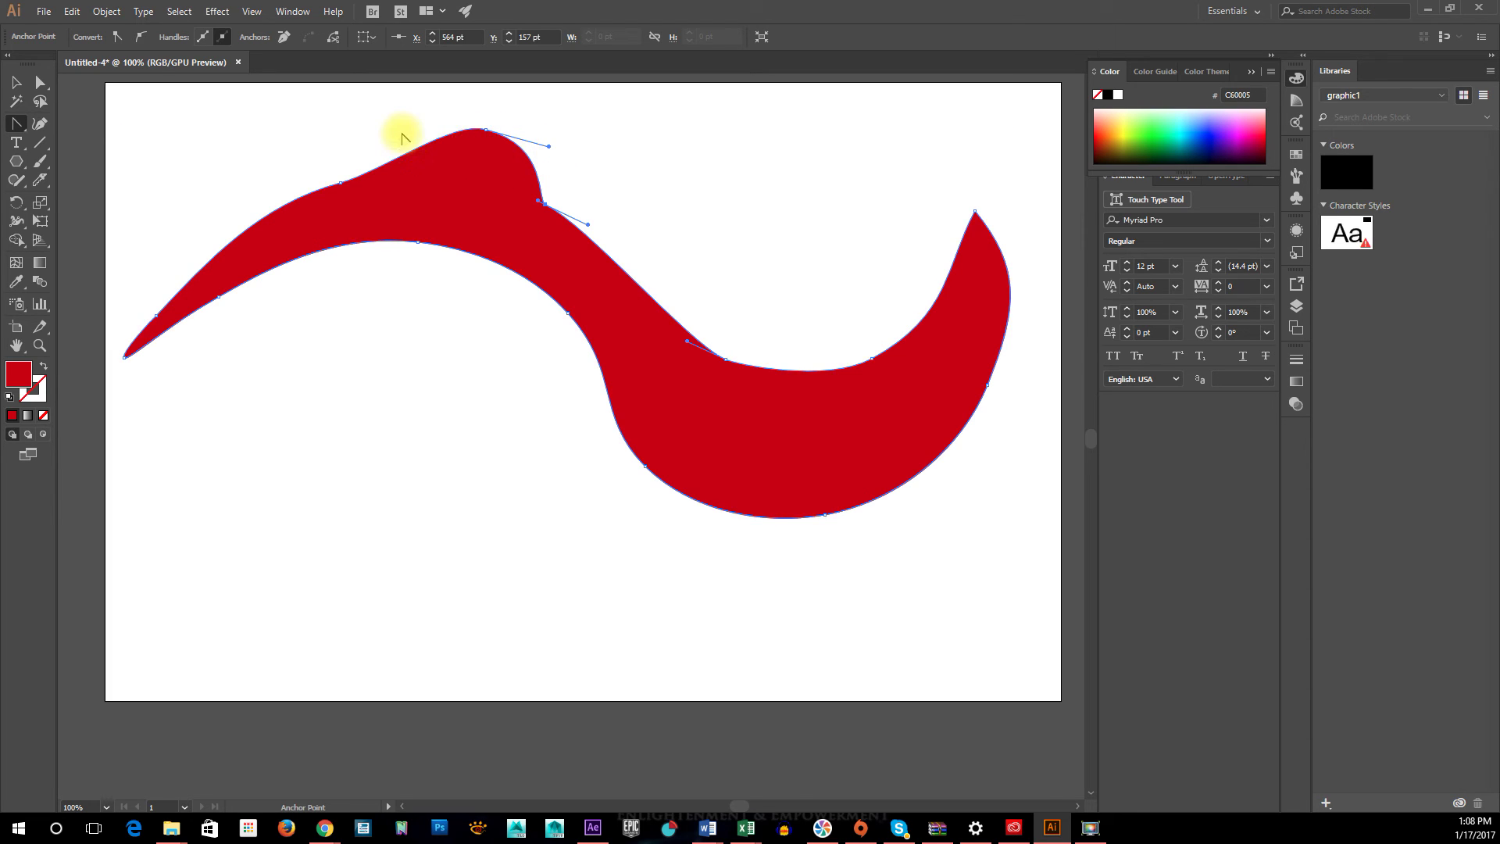
{"action": "left_click", "coordinate": [497, 143]}
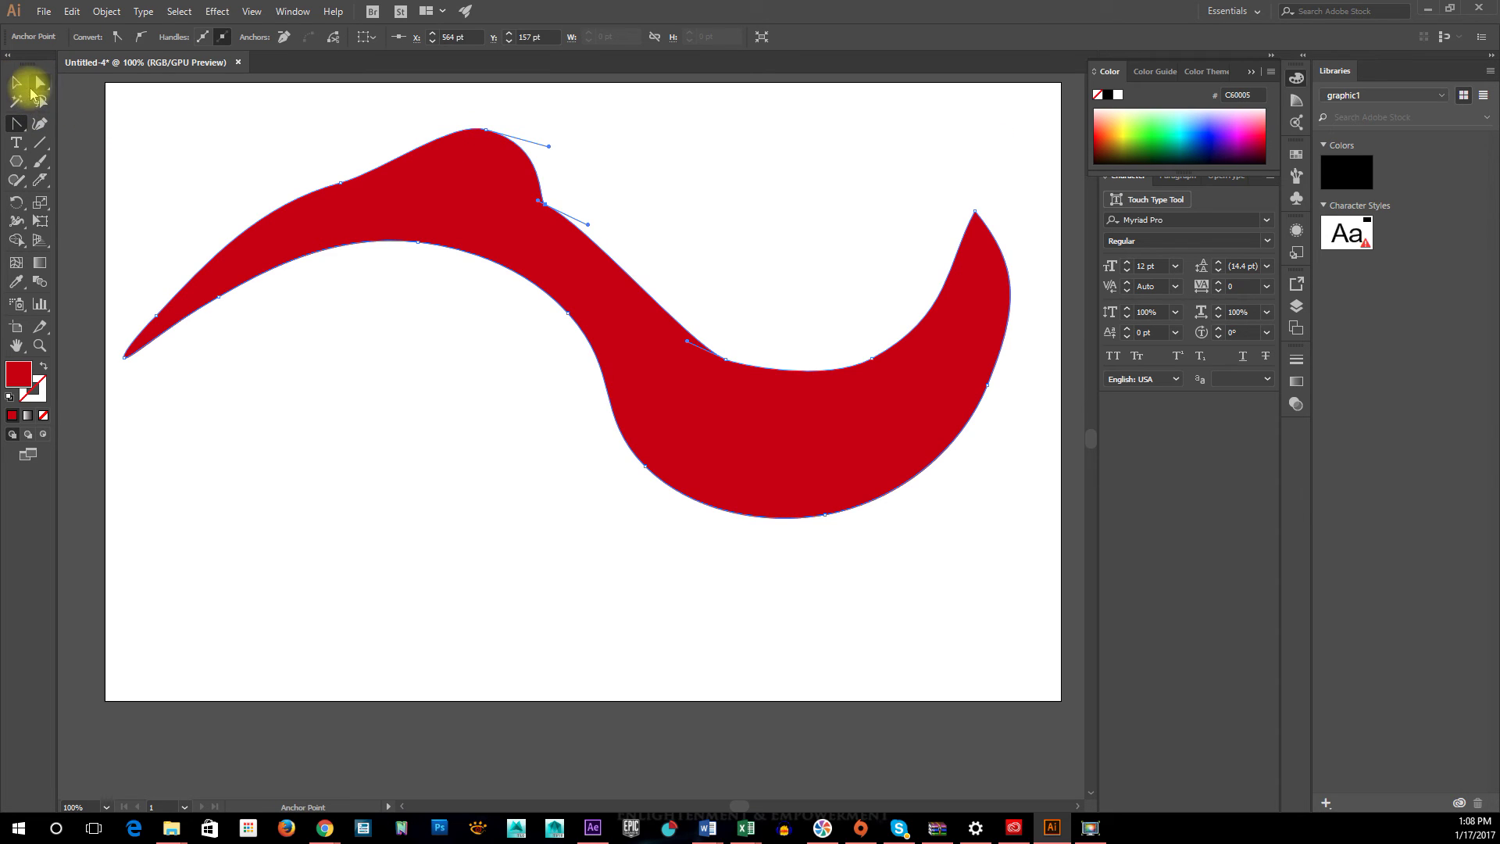
{"action": "left_click", "coordinate": [485, 149]}
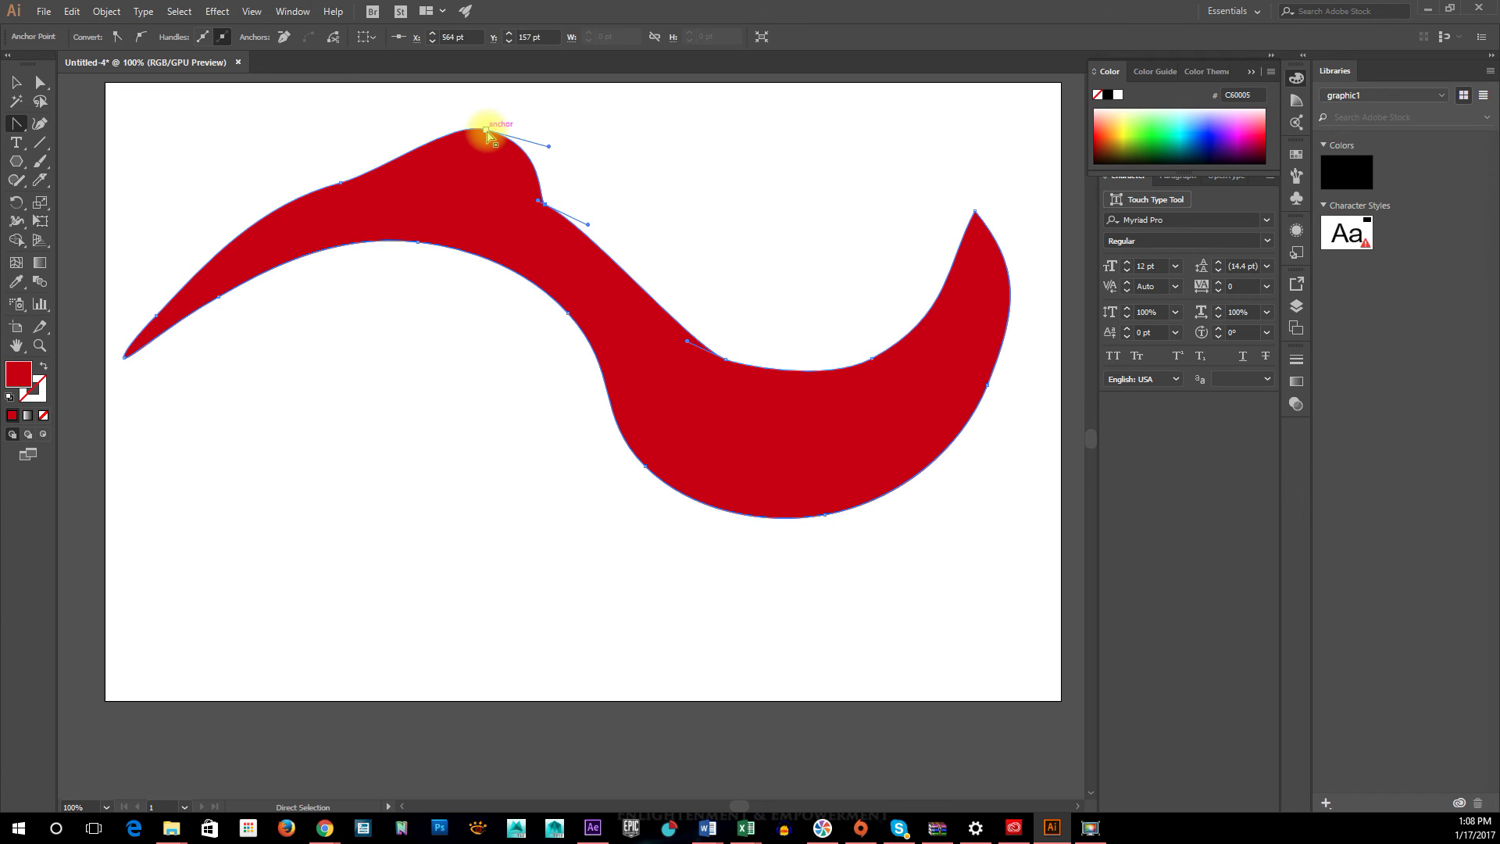
{"action": "left_click_drag", "start_coordinate": [486, 133], "coordinate": [410, 149]}
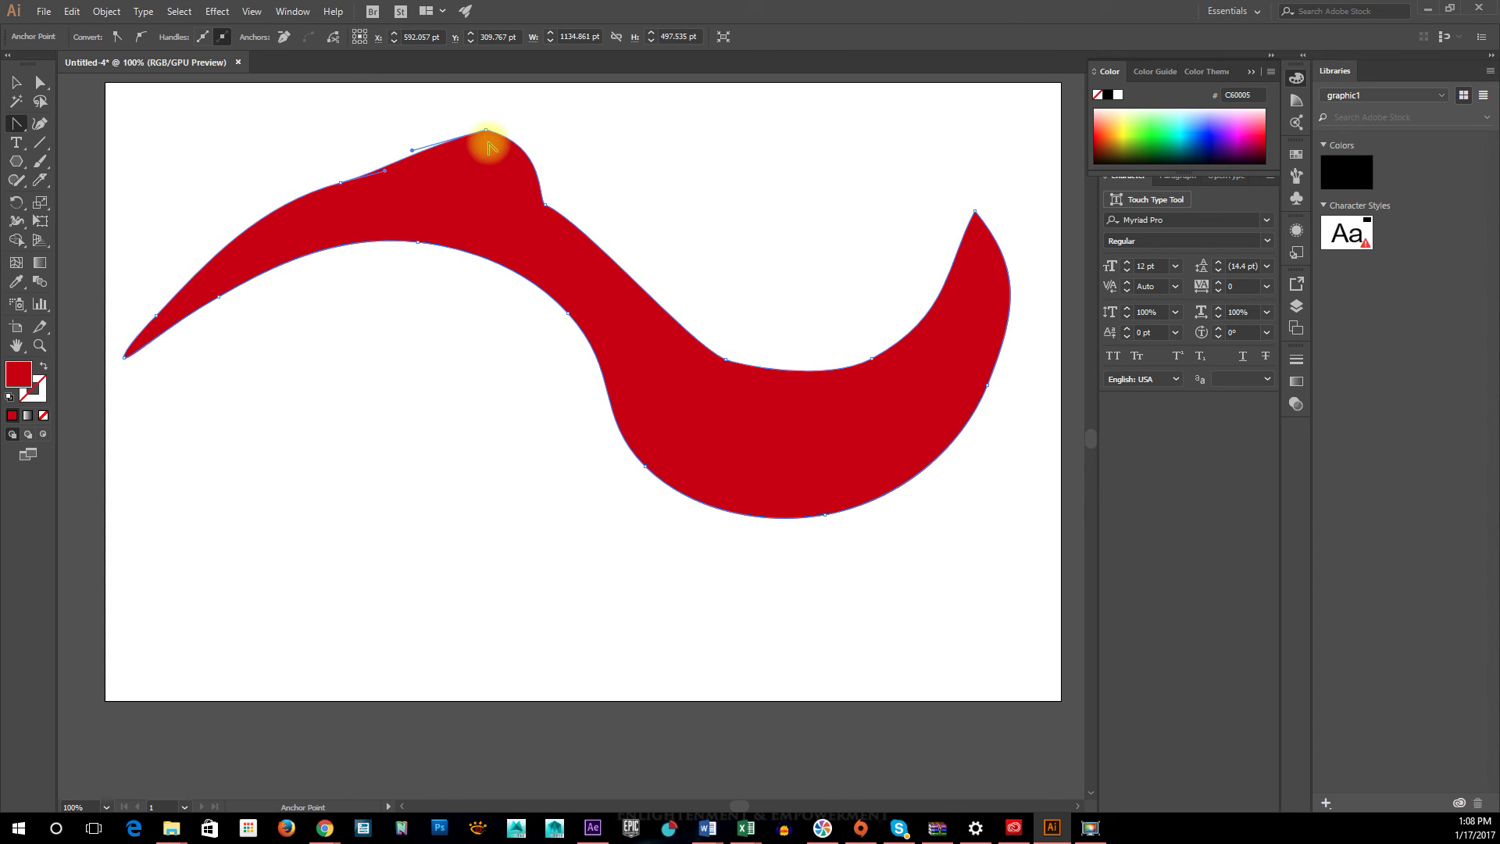
{"action": "key", "text": "ctrl"}
{"action": "left_click_drag", "start_coordinate": [486, 133], "coordinate": [539, 198]}
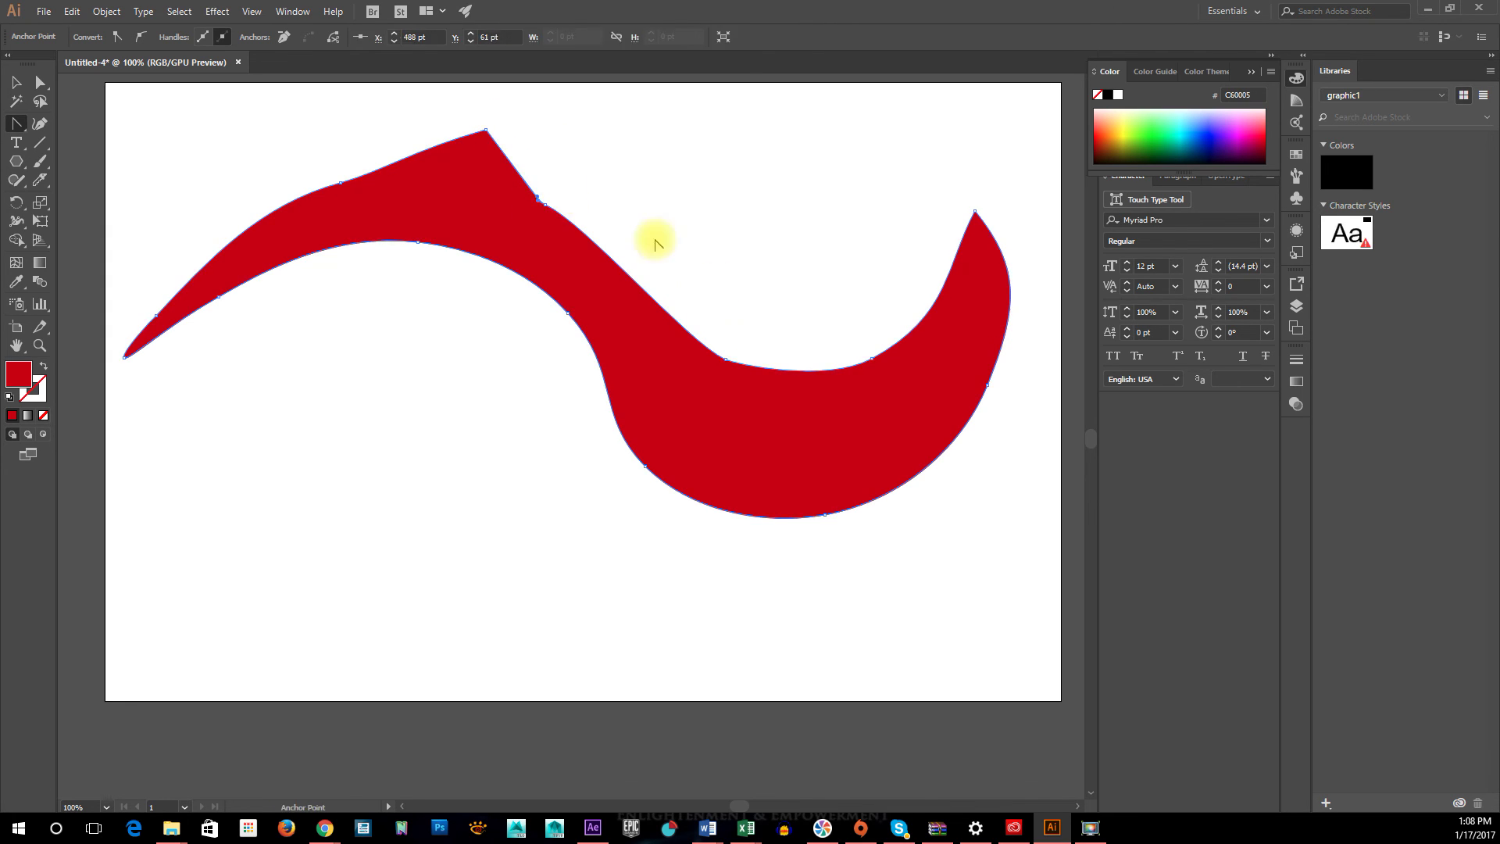